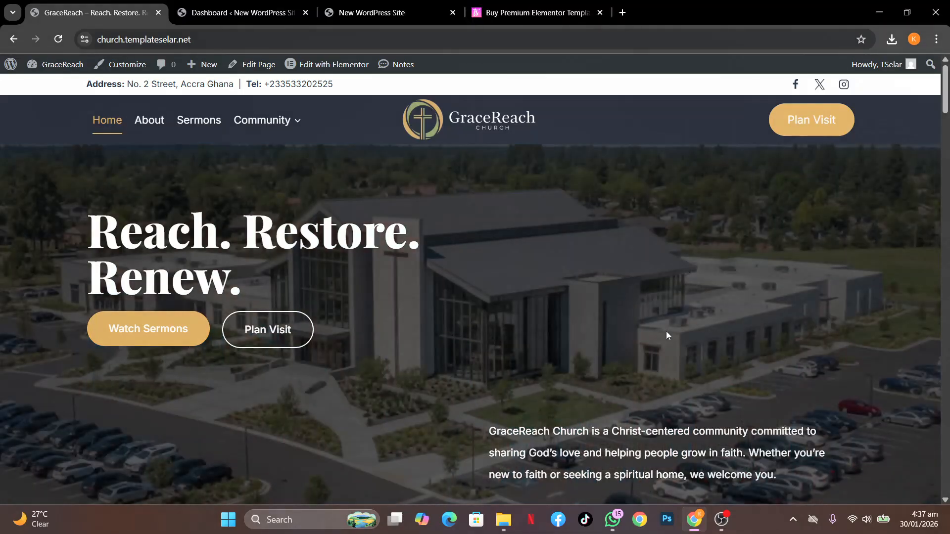
Open the GraceReach Church template's product page on templateselar.com and look through its details.
click(539, 12)
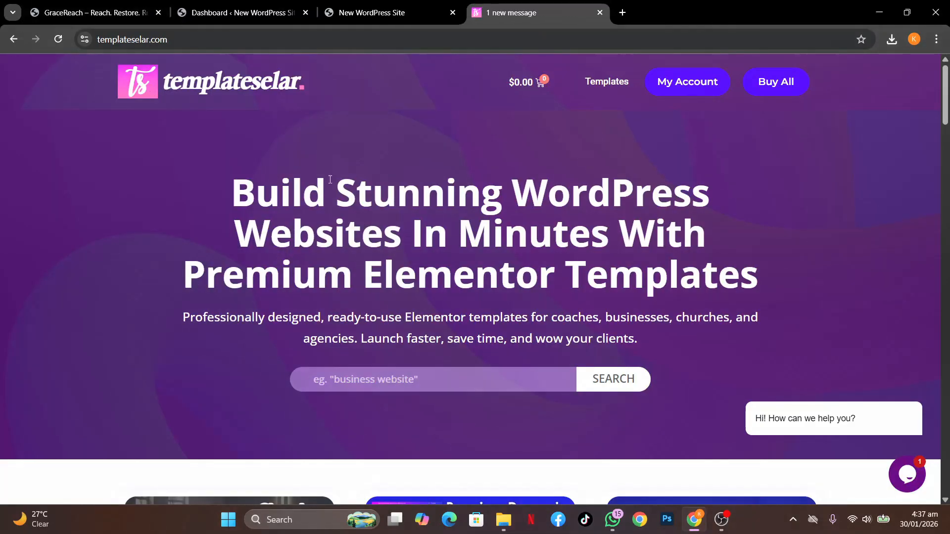
scroll(718, 330, down, 5)
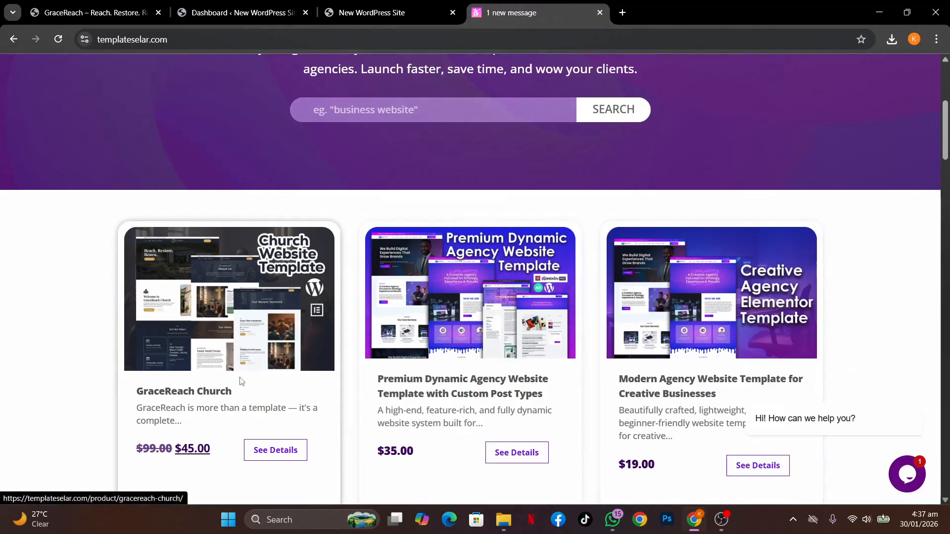
click(186, 392)
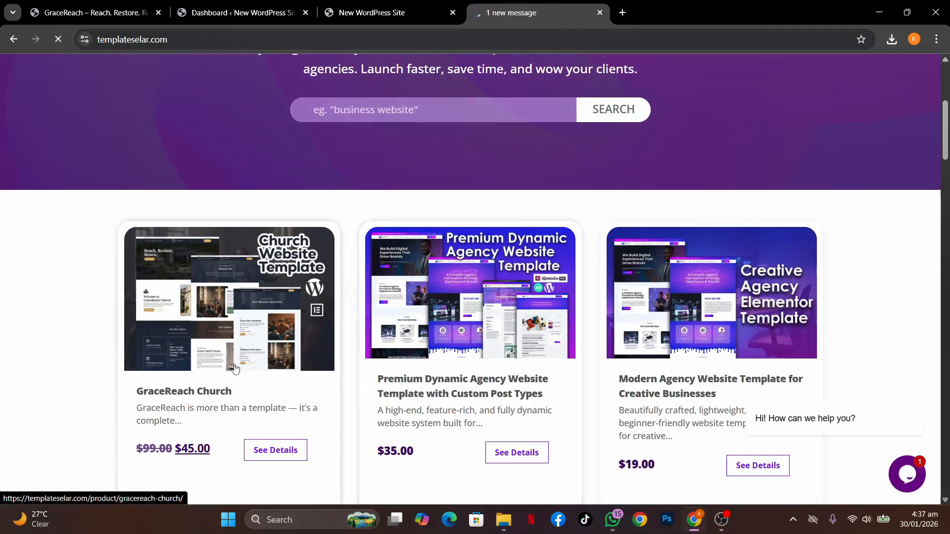
scroll(799, 302, down, 10)
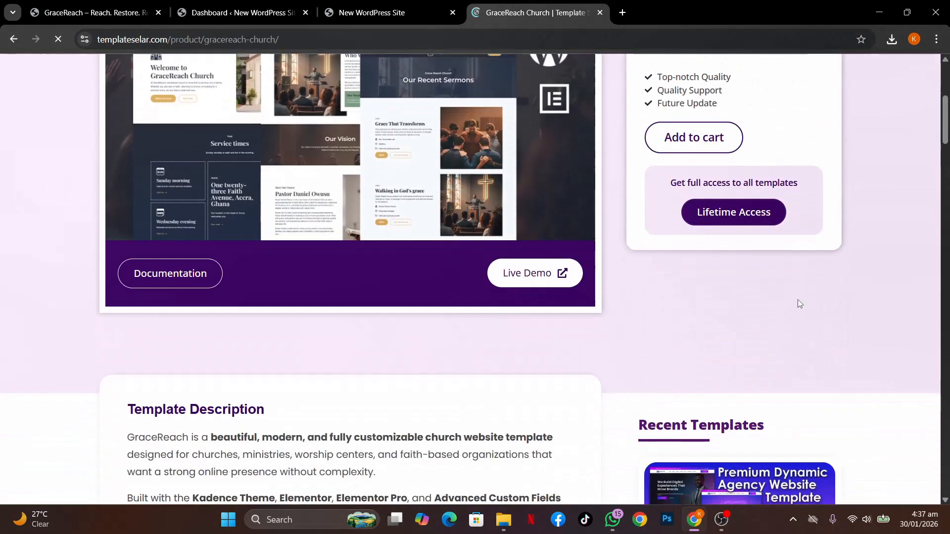
scroll(799, 302, up, 10)
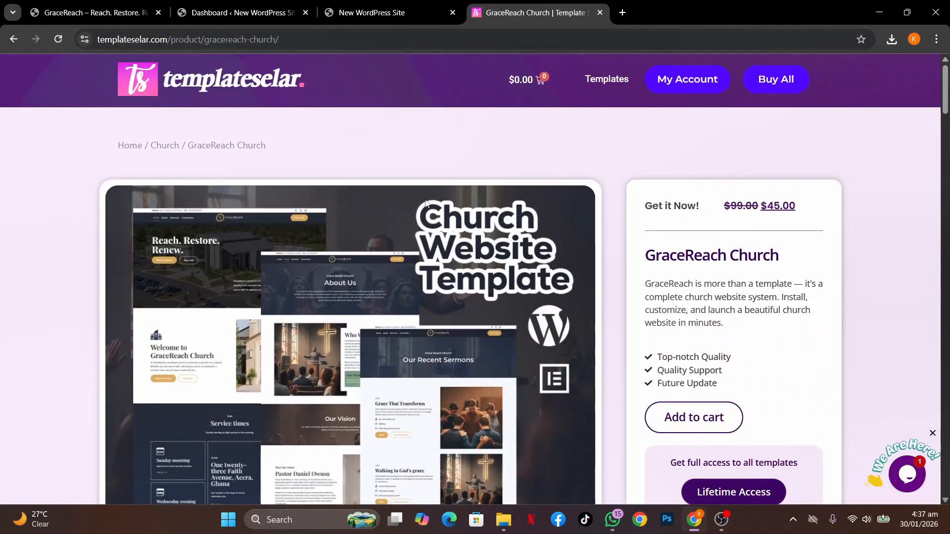
Reload the New WordPress Site front page and examine its content down to the footer.
click(385, 15)
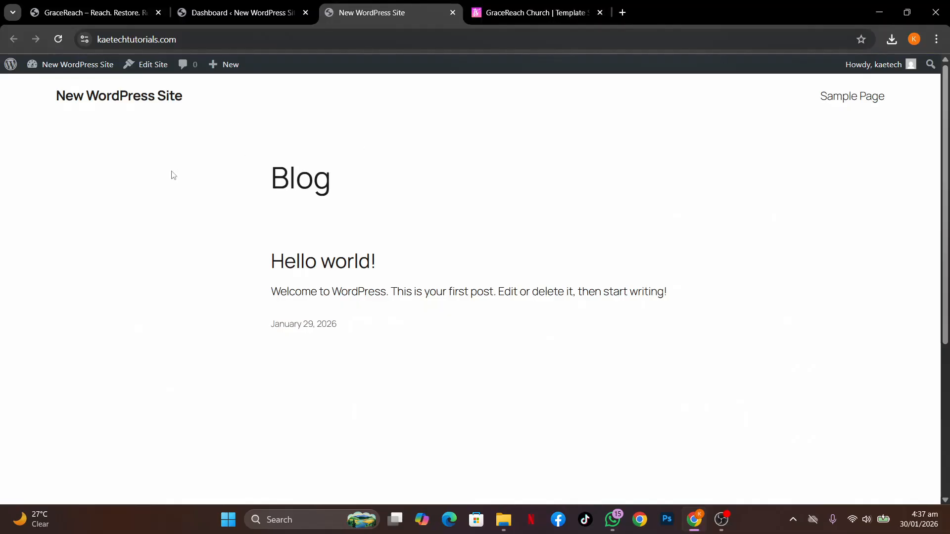
scroll(525, 281, down, 5)
scroll(525, 280, up, 5)
click(58, 40)
scroll(747, 241, down, 5)
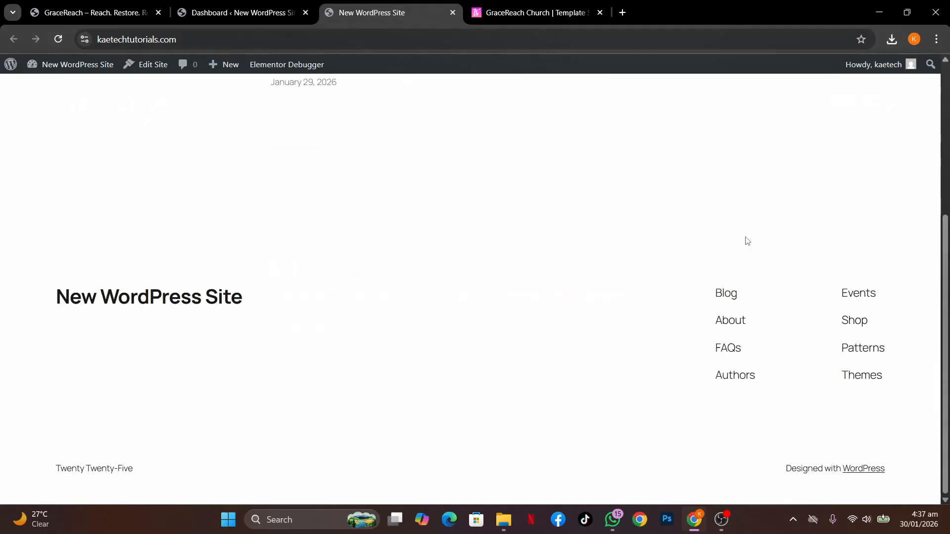
scroll(747, 241, up, 5)
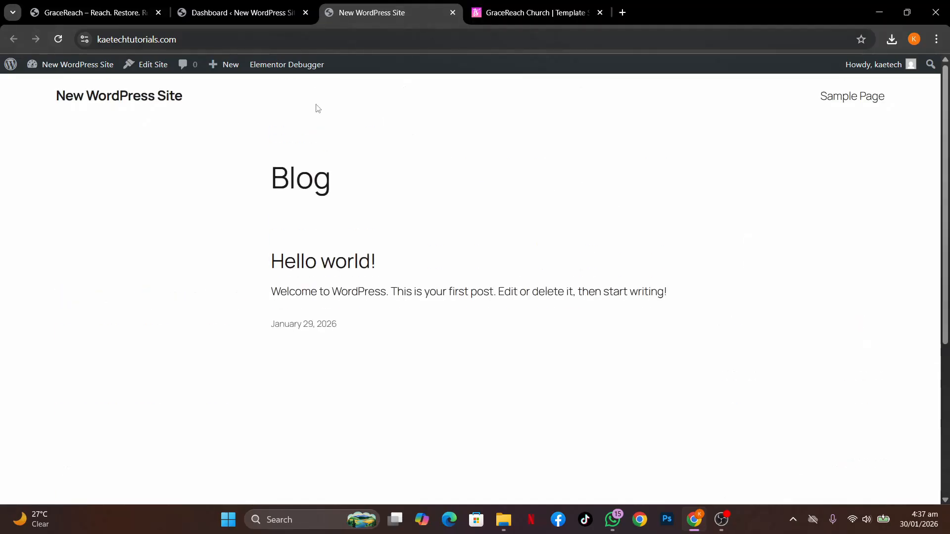
Go to the WordPress dashboard of the new site and view its installed plugins.
click(242, 20)
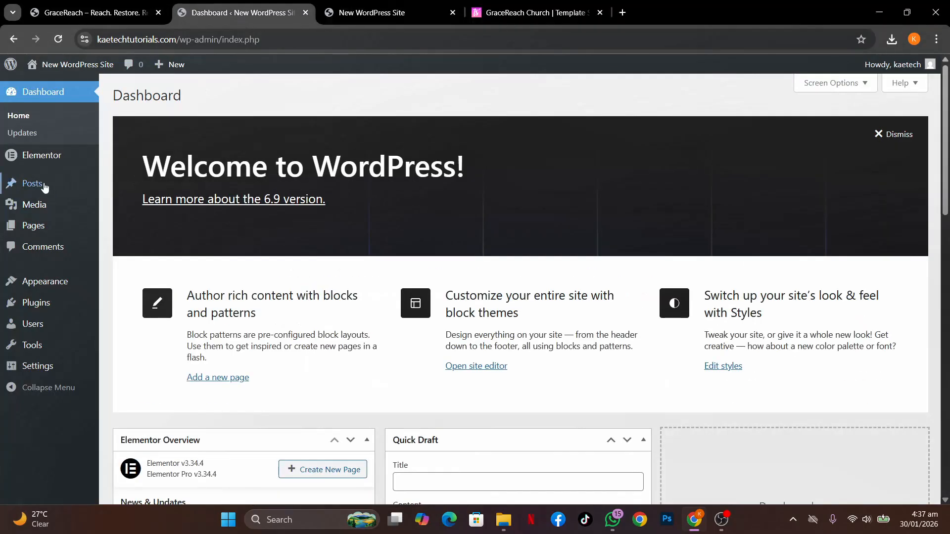
mouse_move(43, 299)
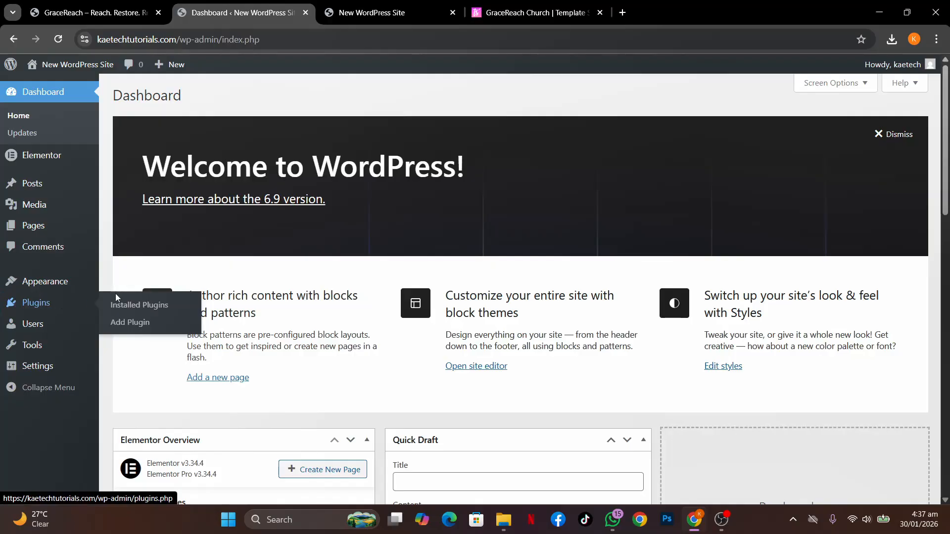
click(136, 307)
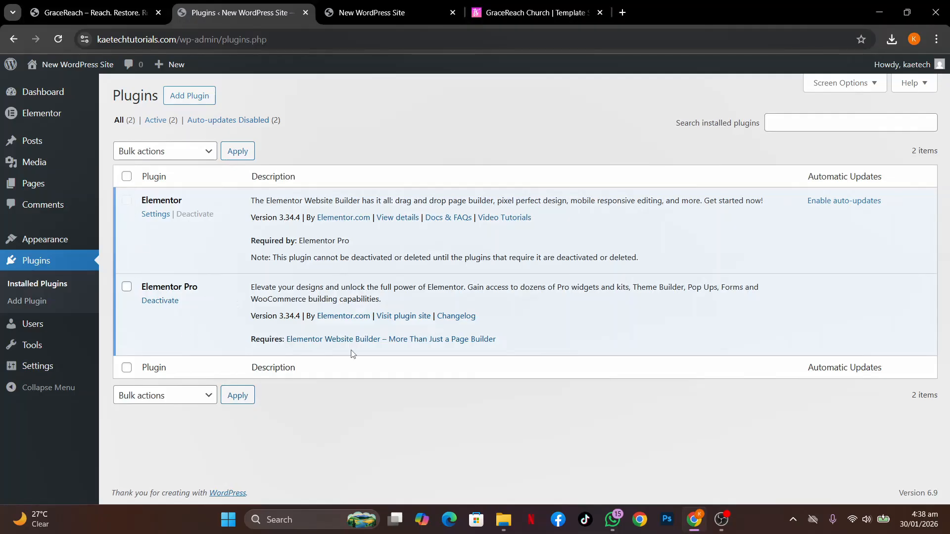
Search the WordPress theme directory for "kadence" and install the Kadence theme.
mouse_move(47, 239)
click(129, 241)
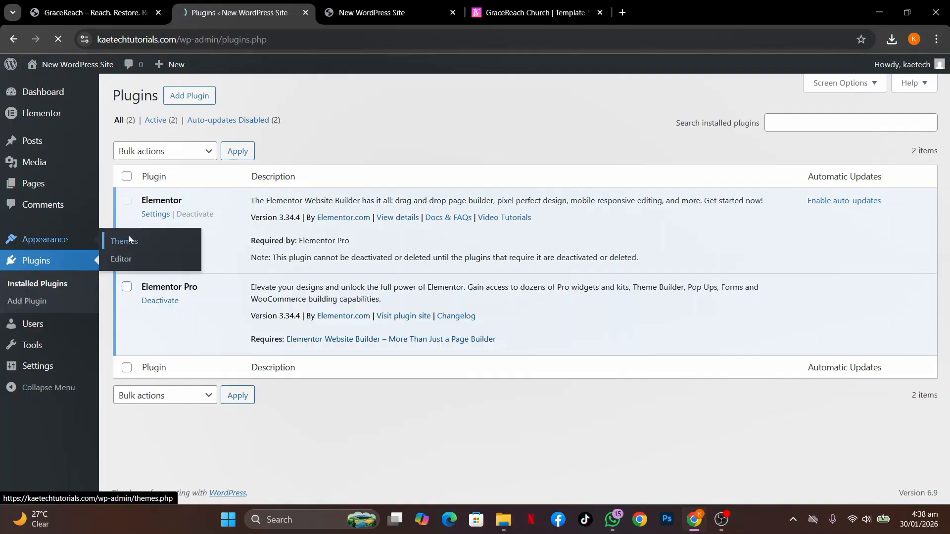
click(389, 267)
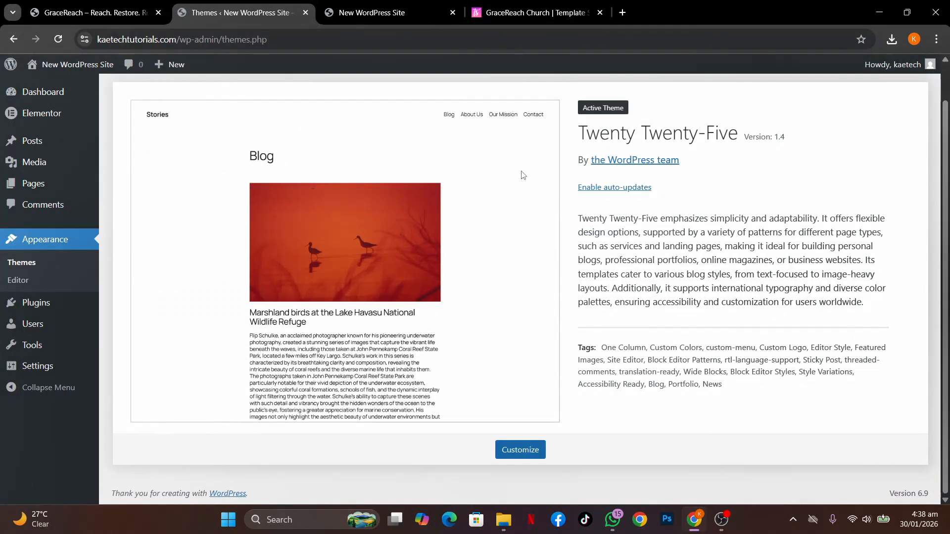
scroll(523, 175, up, 1)
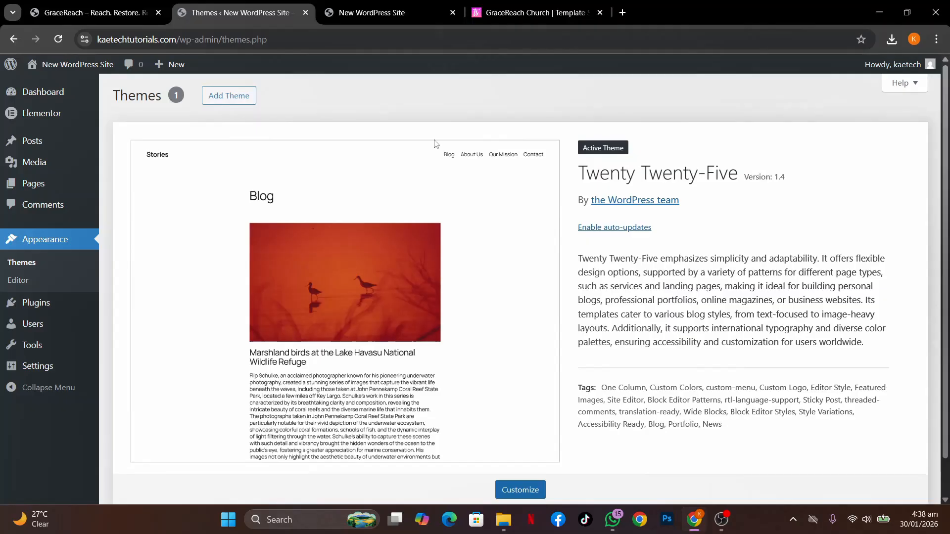
click(219, 96)
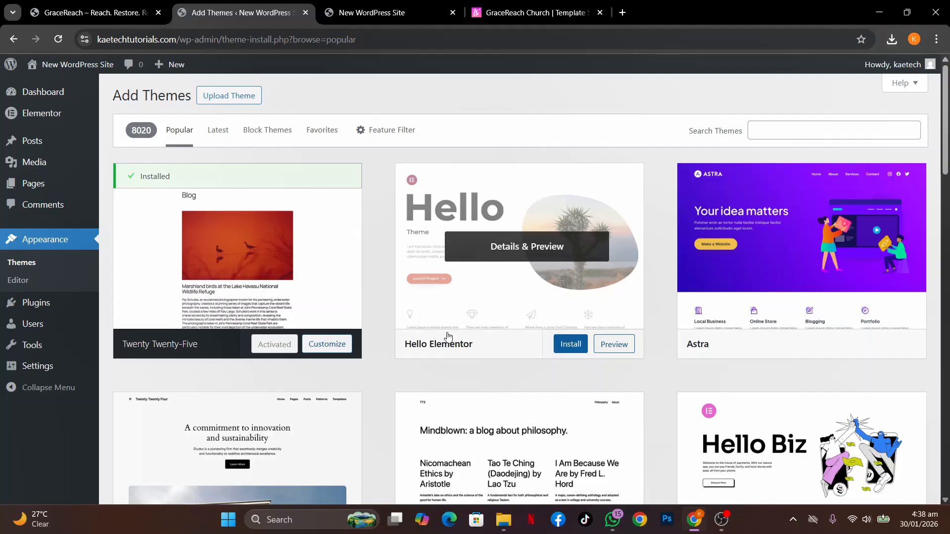
scroll(447, 335, down, 9)
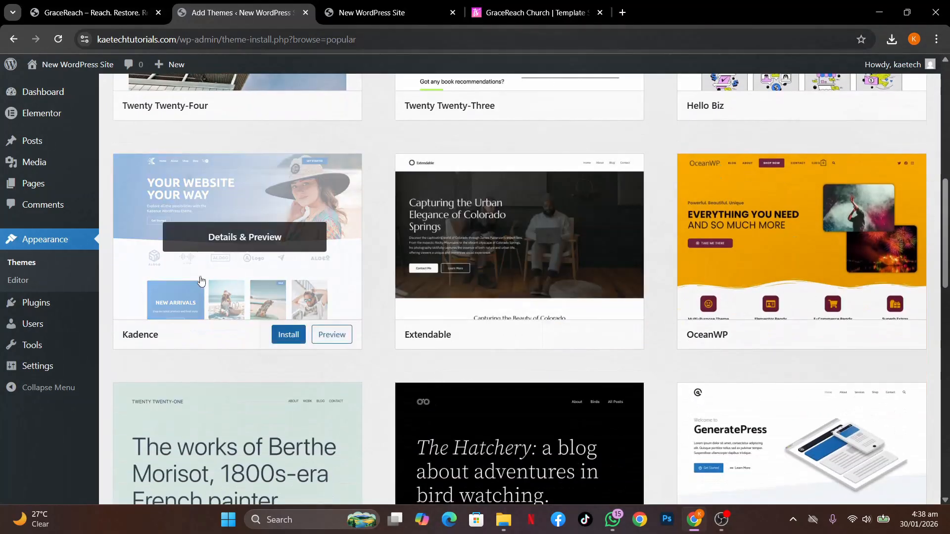
scroll(481, 223, up, 9)
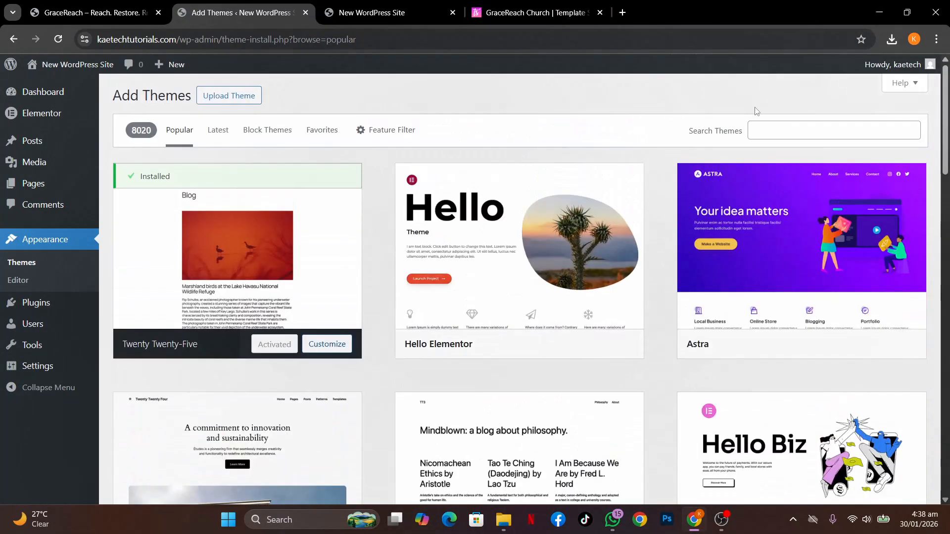
click(754, 131)
text(k)
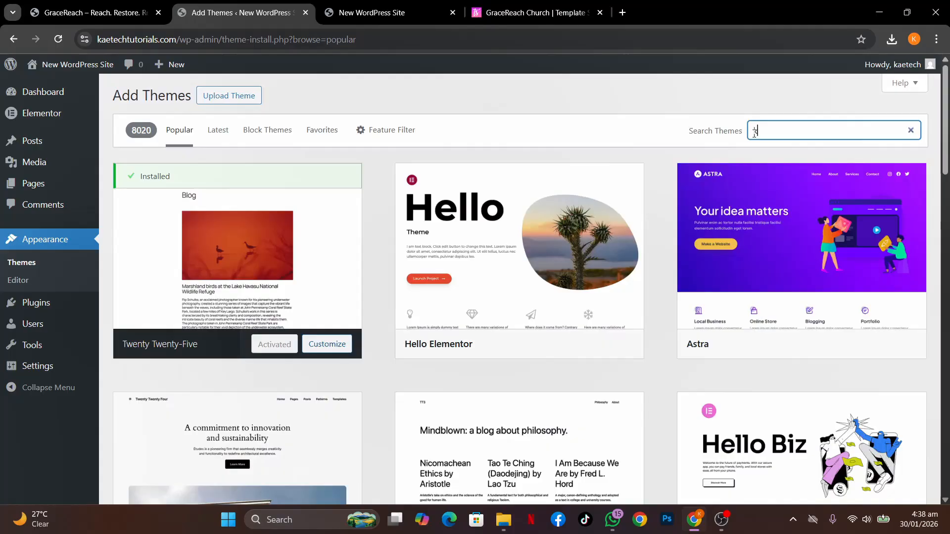
text(adence)
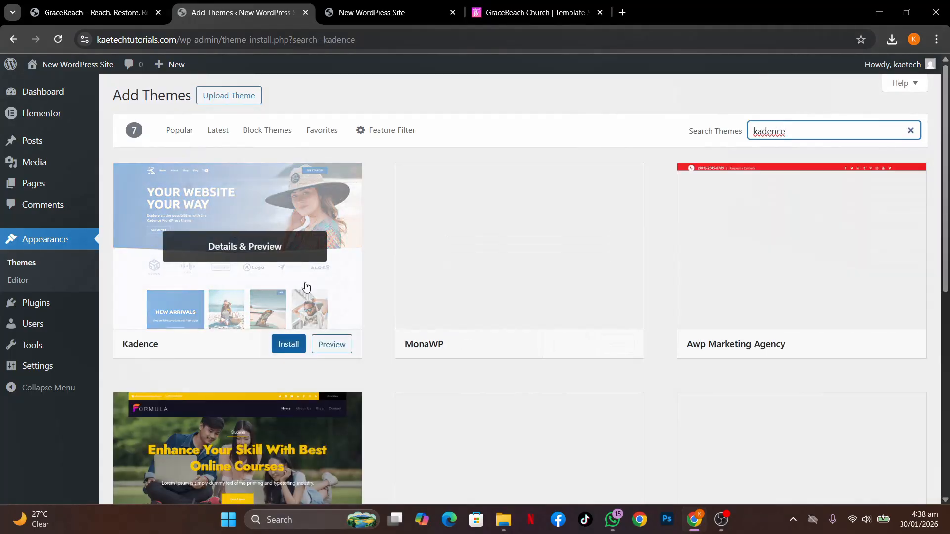
click(289, 345)
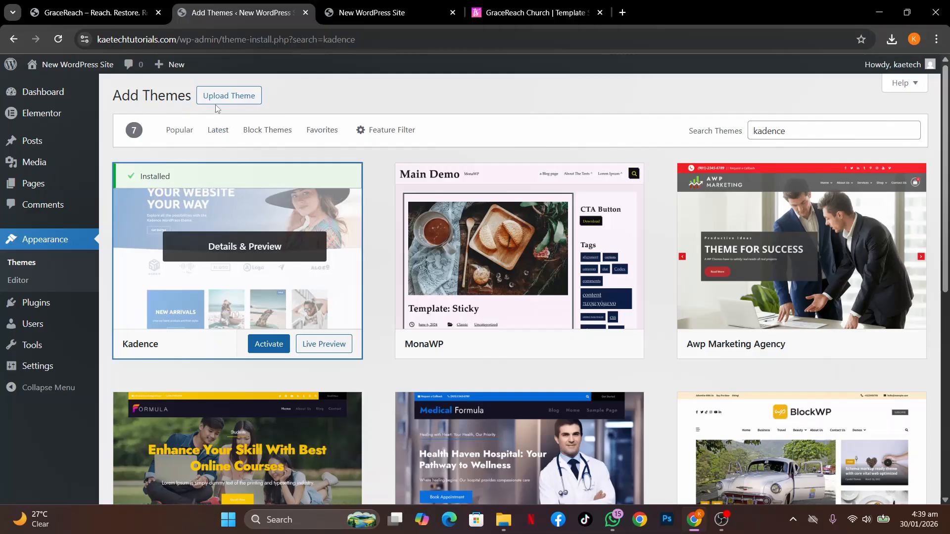
Upload gracereachchurch.zip from the GraceReach folder in Downloads as a theme, install it and activate it.
click(247, 95)
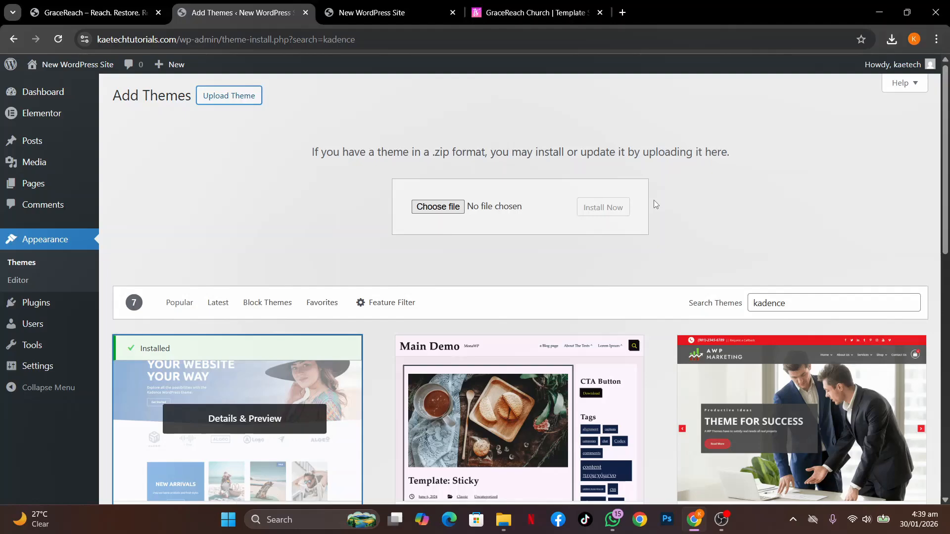
click(446, 213)
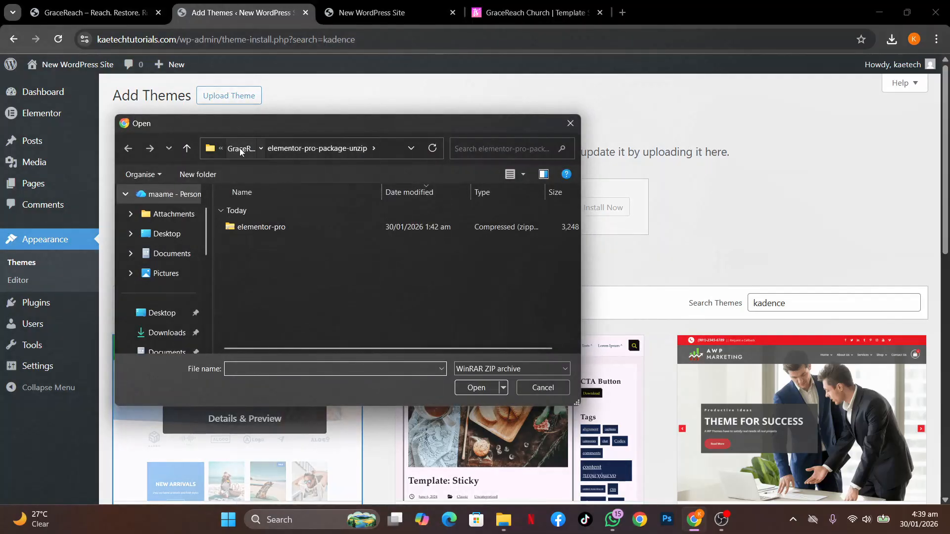
click(240, 150)
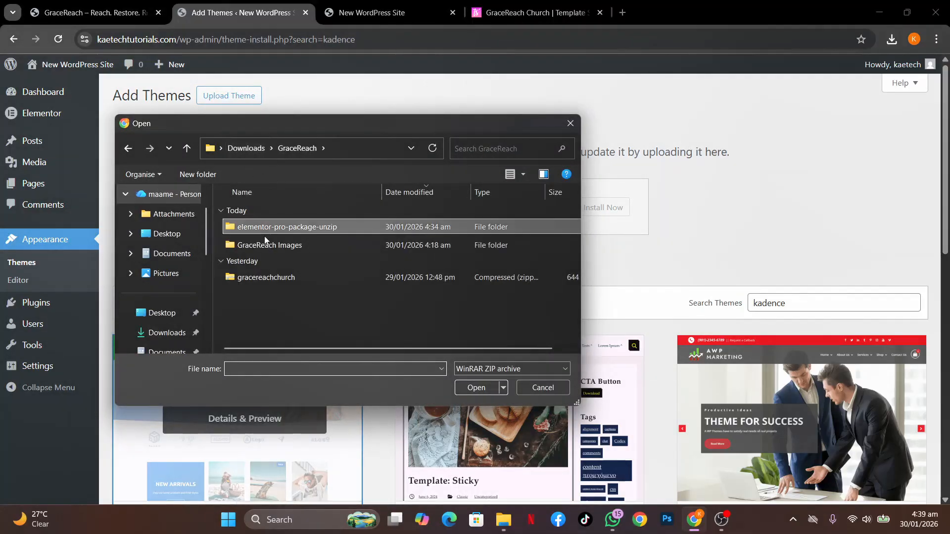
click(246, 278)
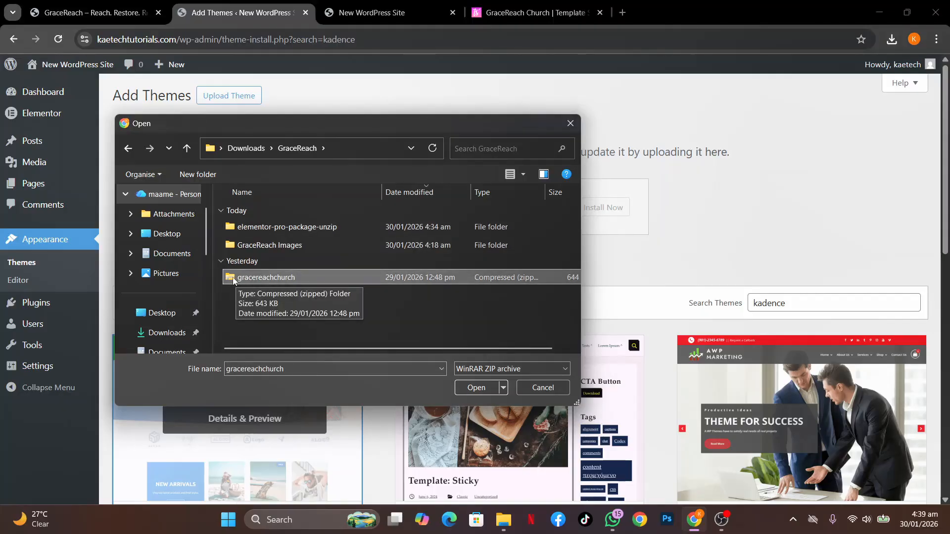
click(477, 388)
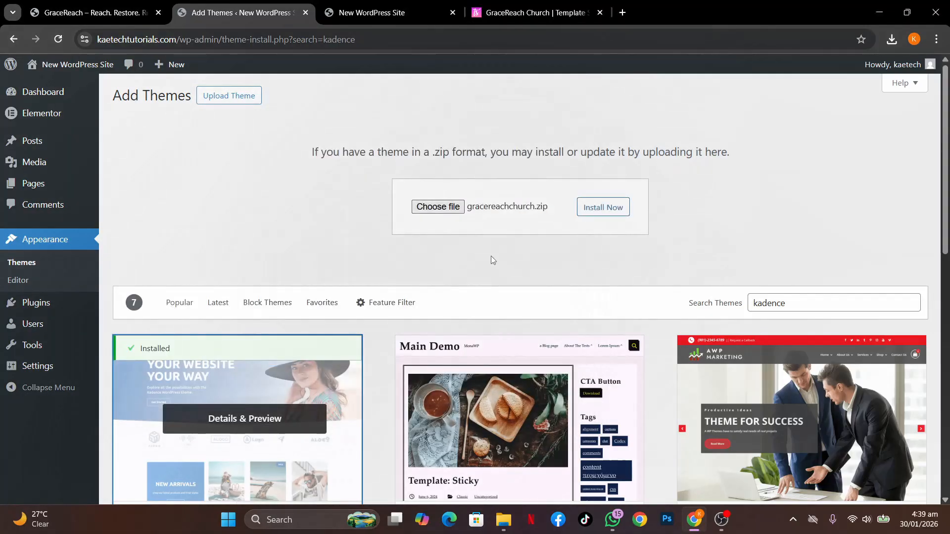
click(600, 211)
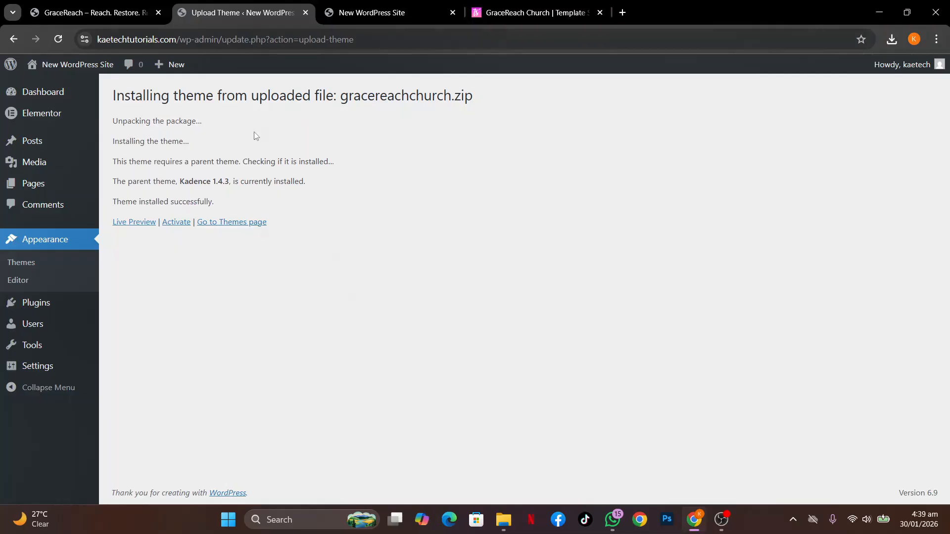
click(174, 222)
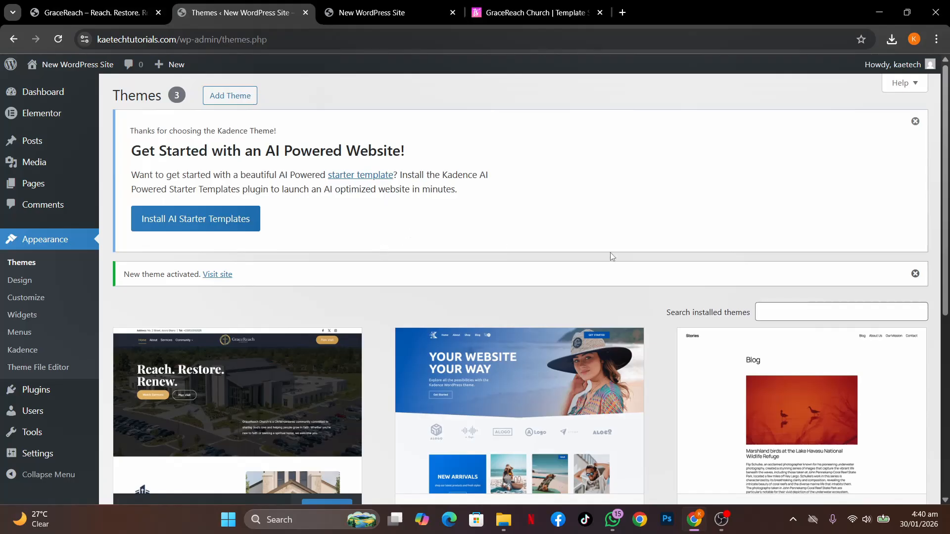
Install Kadence's AI Starter Templates plugin and choose the Template Selar experience.
scroll(612, 257, down, 3)
mouse_move(262, 220)
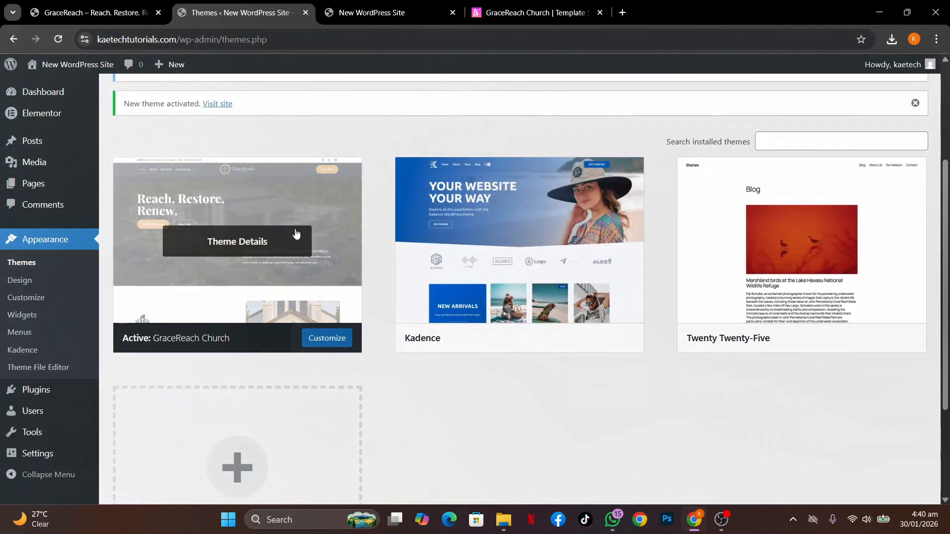
mouse_move(402, 233)
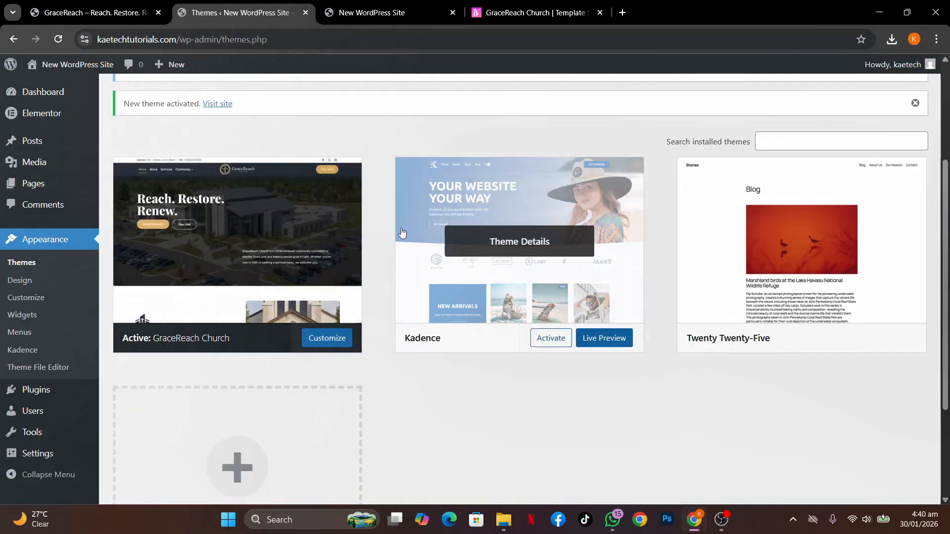
scroll(402, 232, up, 3)
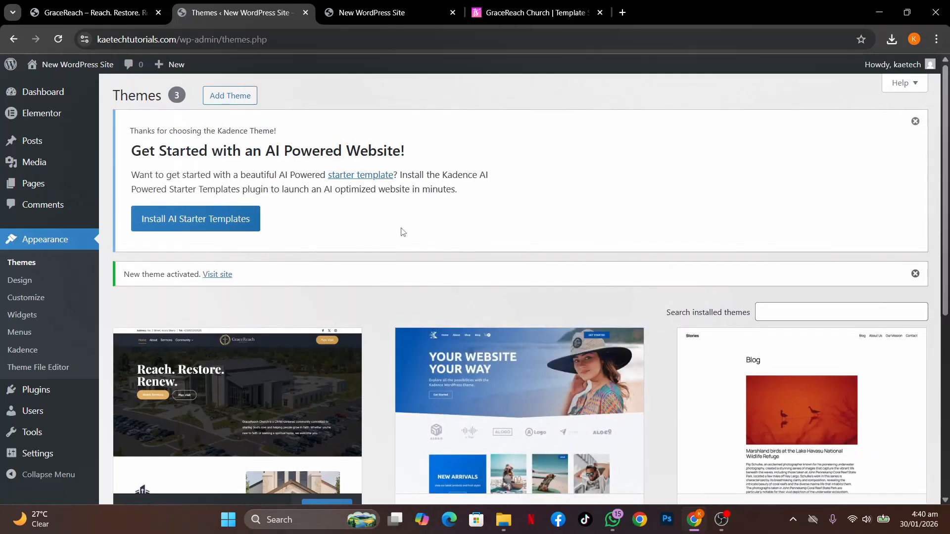
click(219, 224)
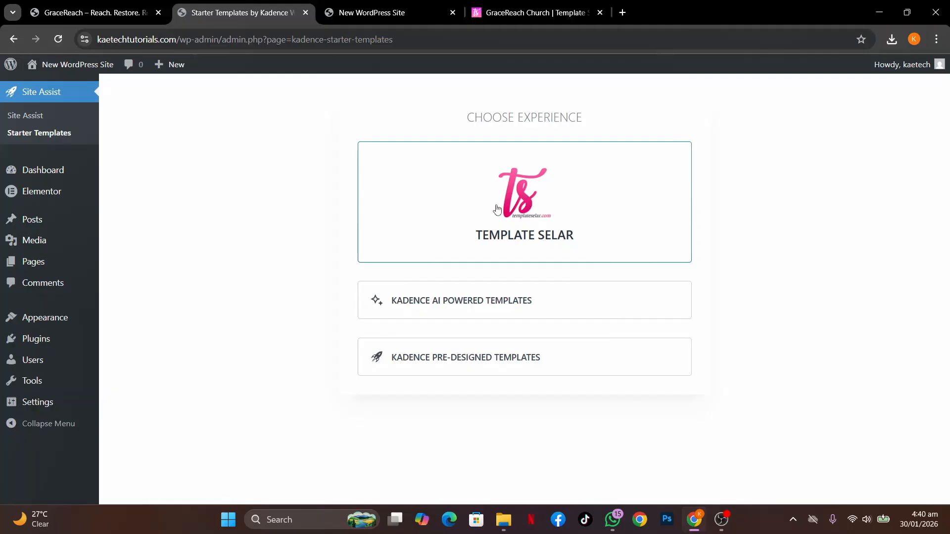
click(511, 198)
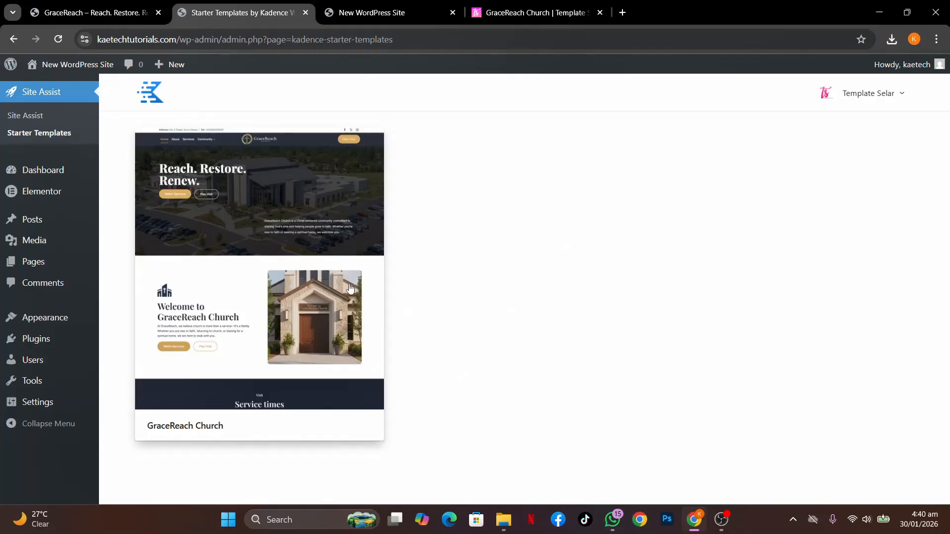
Import the GraceReach Church starter template into the site with its default settings.
click(239, 252)
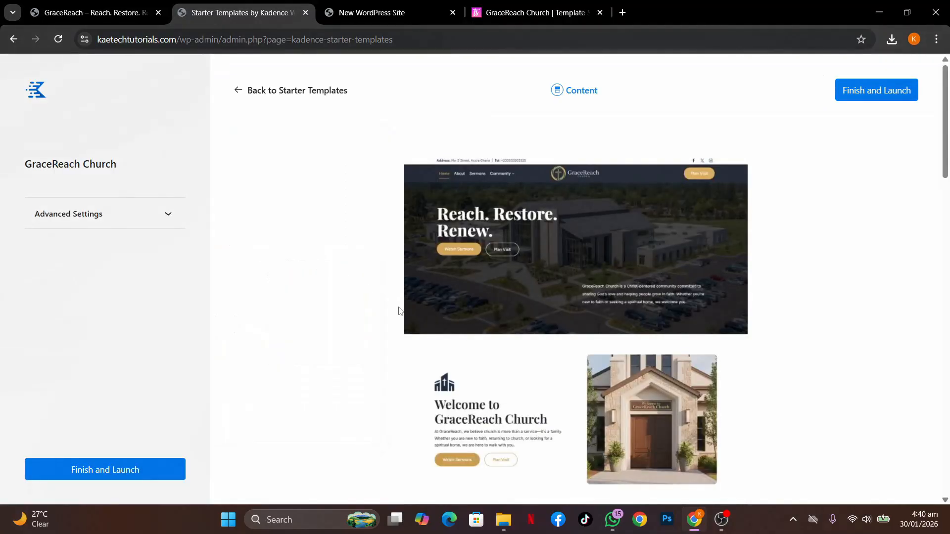
click(106, 473)
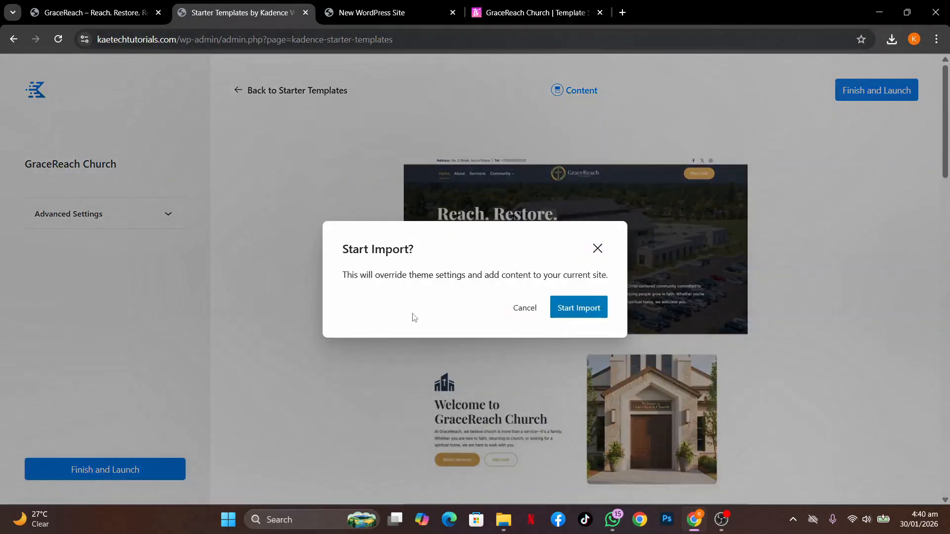
click(582, 308)
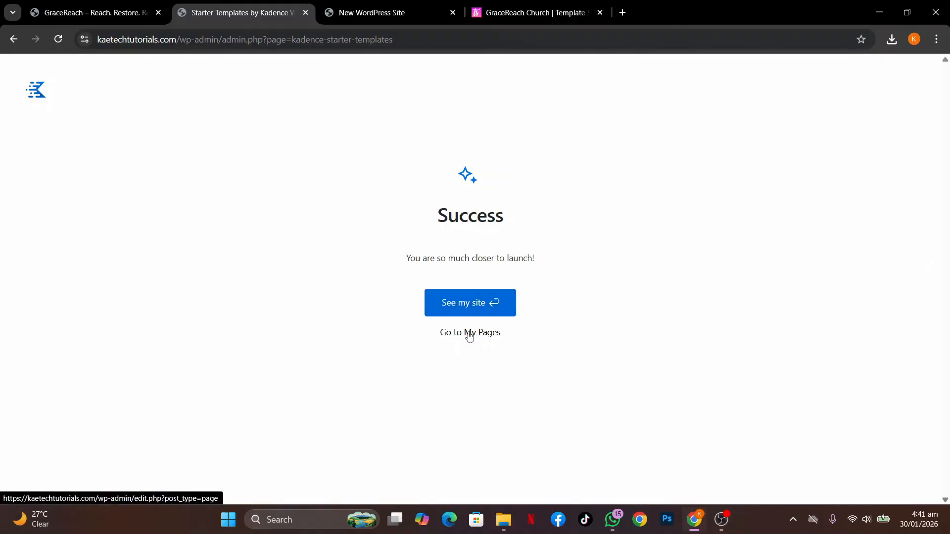
Reload the new site's front end and review the imported home page sections and the Community submenu.
click(374, 13)
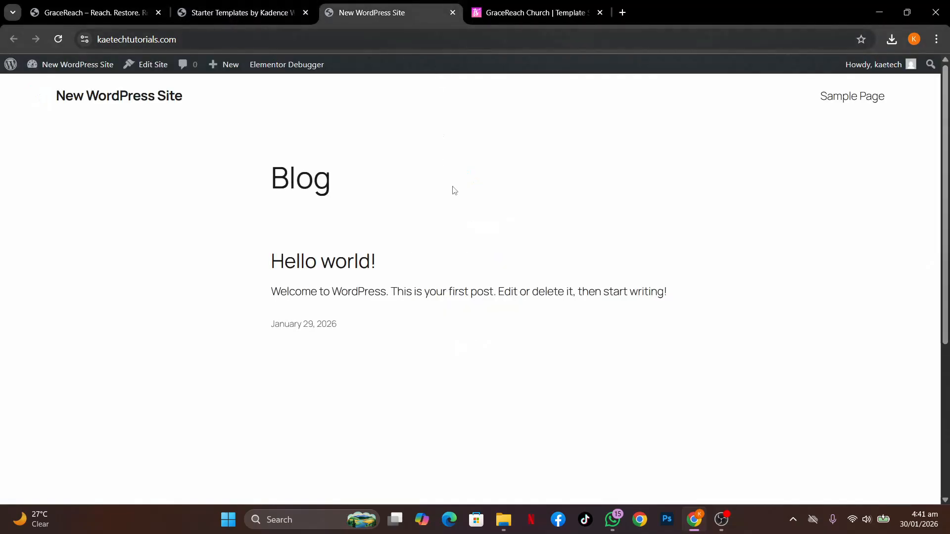
click(57, 39)
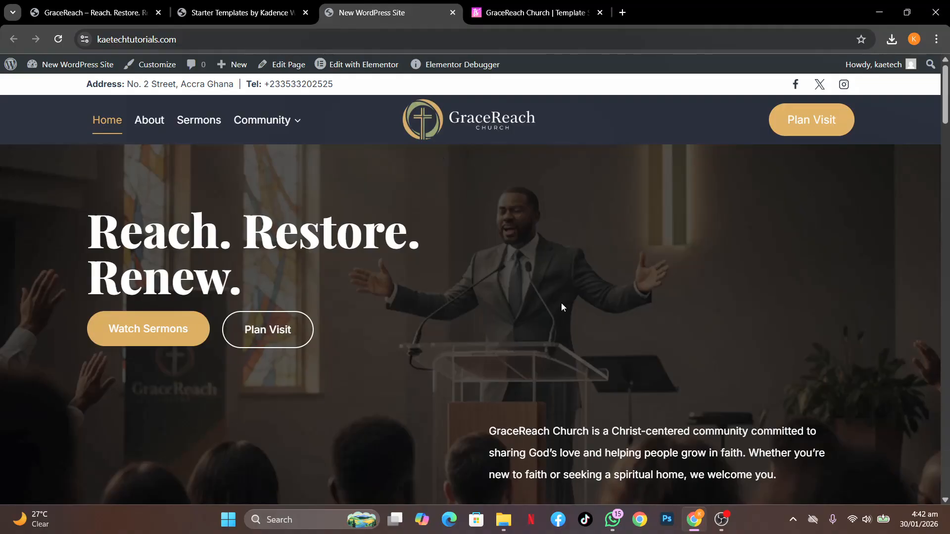
scroll(562, 304, down, 10)
scroll(561, 304, down, 20)
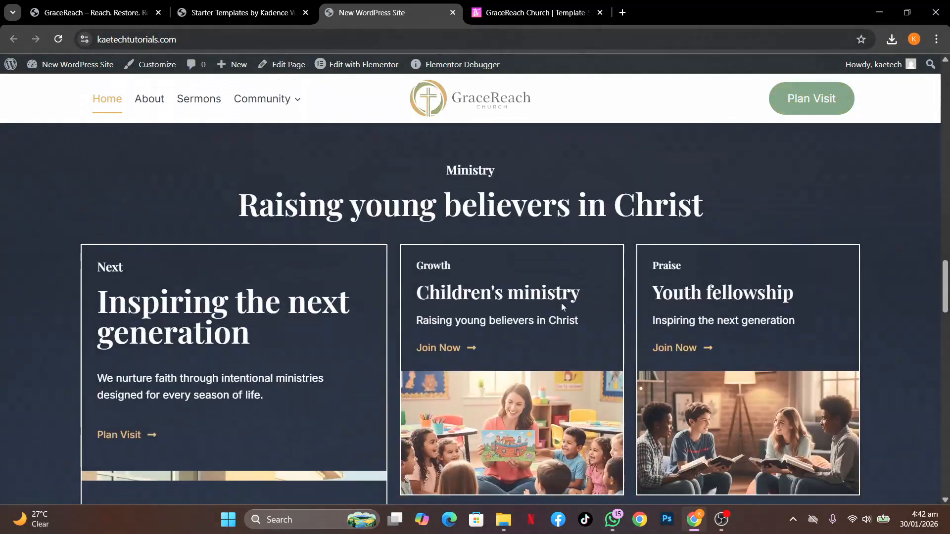
scroll(561, 306, down, 5)
scroll(561, 307, up, 10)
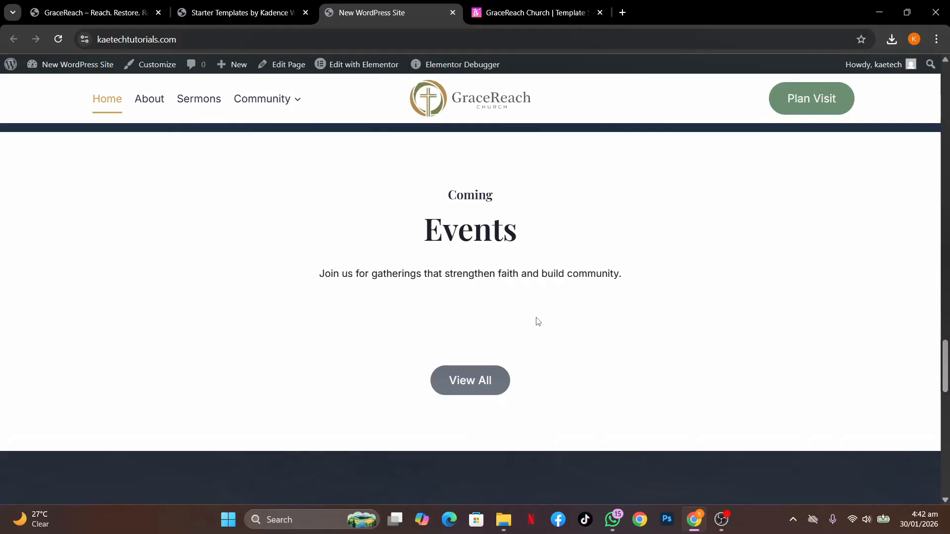
scroll(538, 321, up, 15)
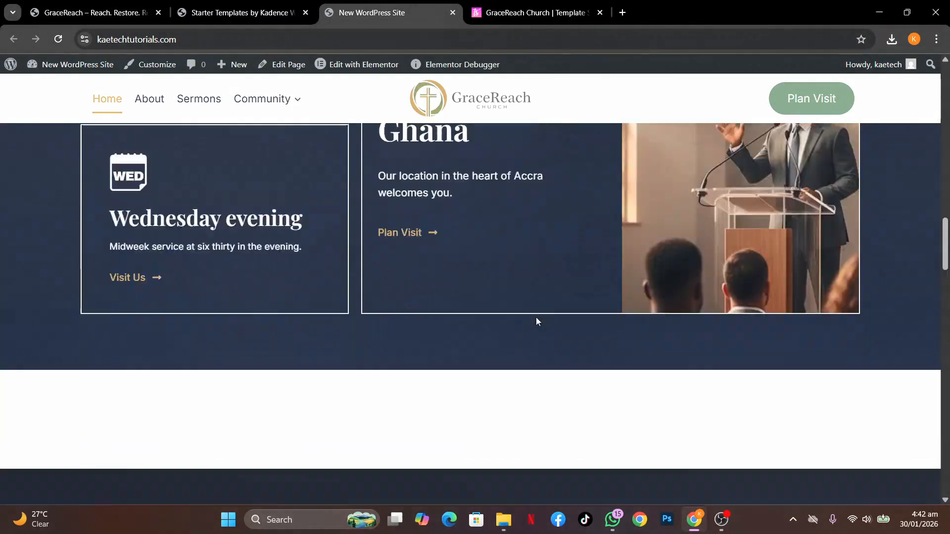
scroll(495, 332, down, 2)
scroll(519, 372, down, 10)
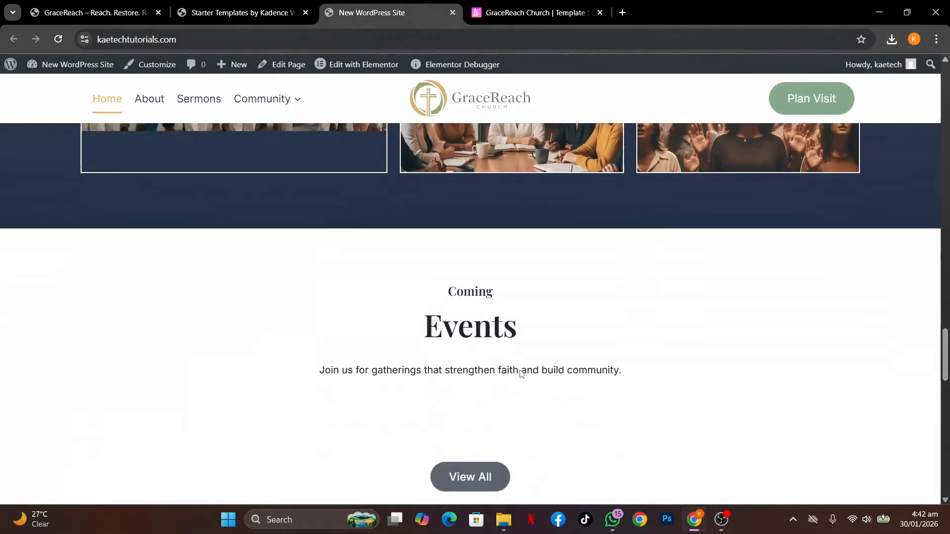
scroll(521, 374, down, 2)
scroll(520, 373, up, 2)
scroll(620, 275, up, 6)
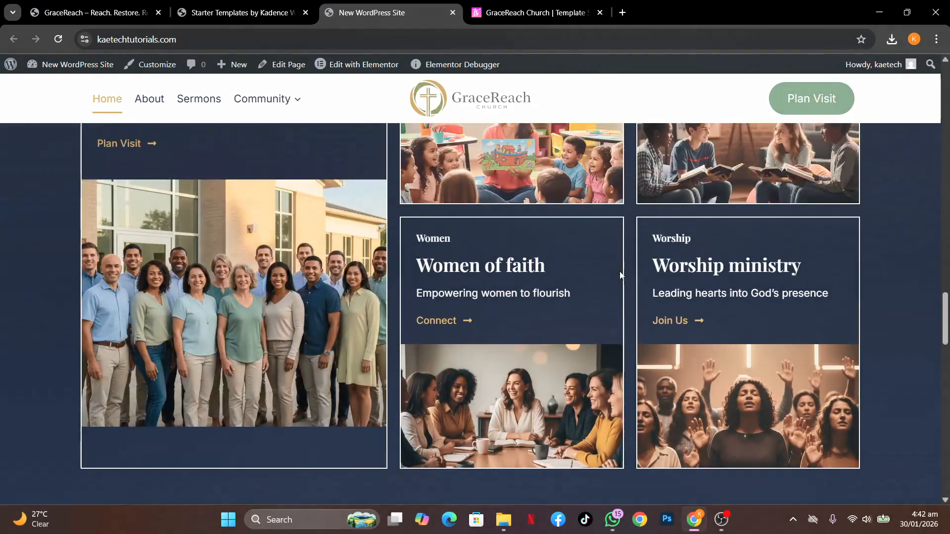
scroll(620, 276, up, 10)
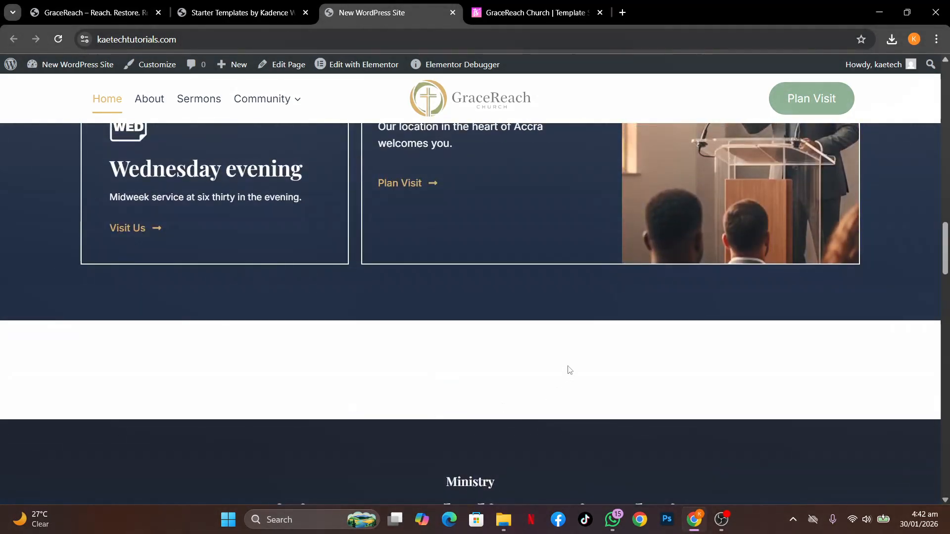
scroll(569, 369, up, 15)
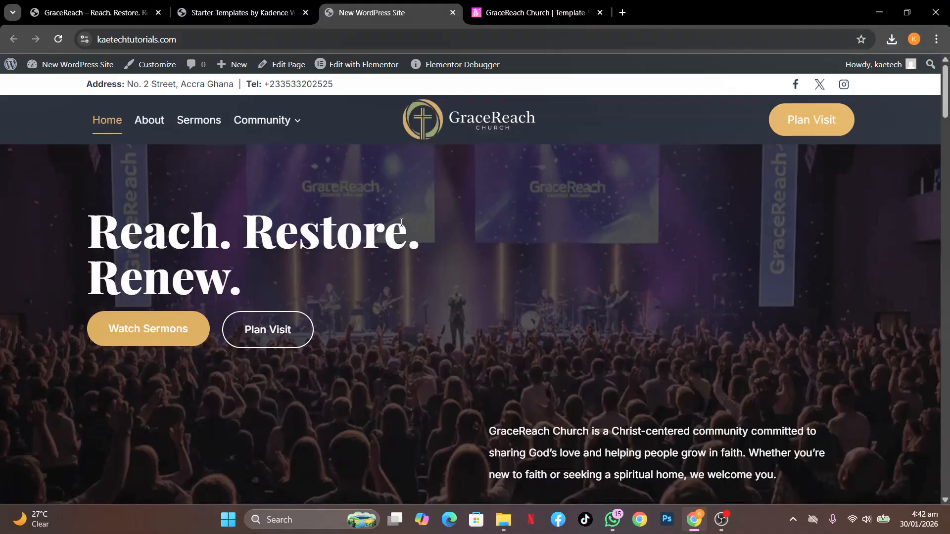
mouse_move(267, 122)
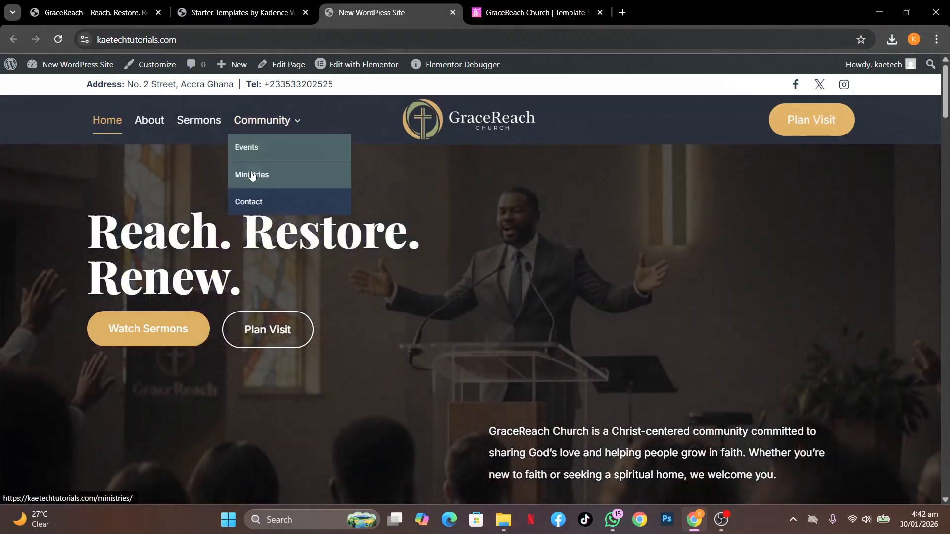
Go to the site's pages from the import success screen and review the list of imported pages.
click(257, 10)
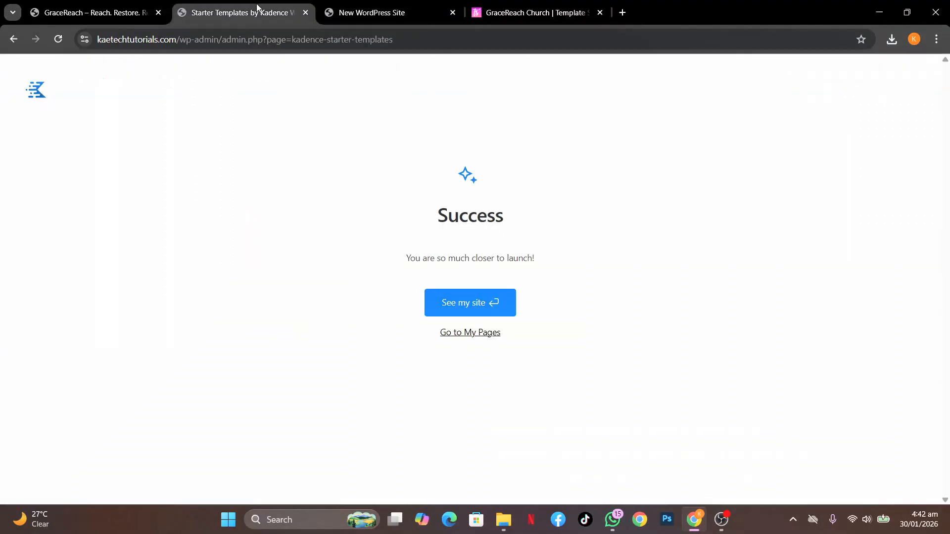
click(468, 332)
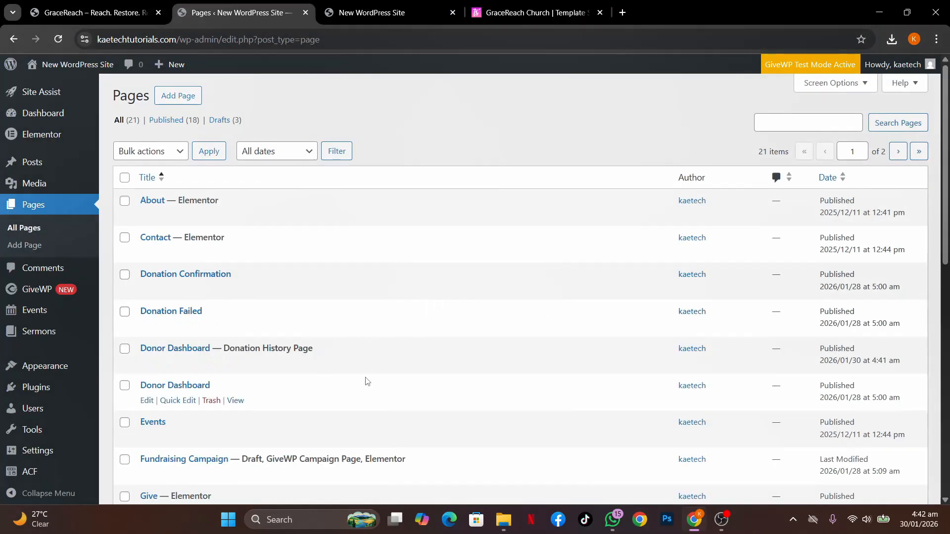
scroll(366, 381, down, 10)
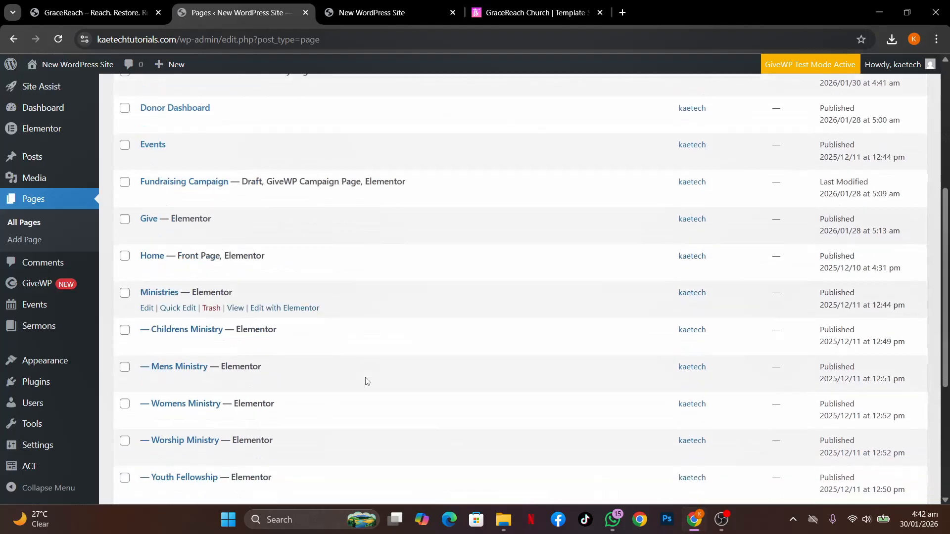
scroll(376, 384, up, 4)
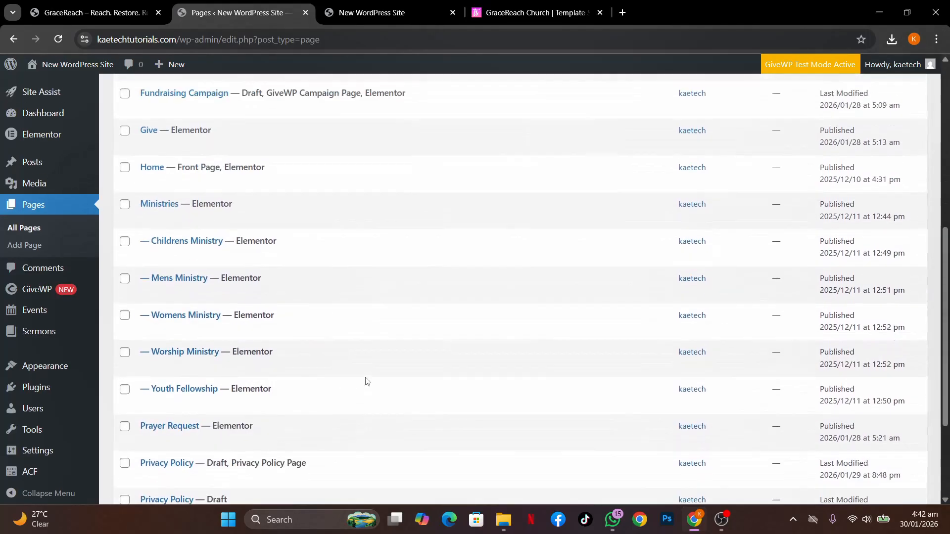
scroll(381, 460, up, 7)
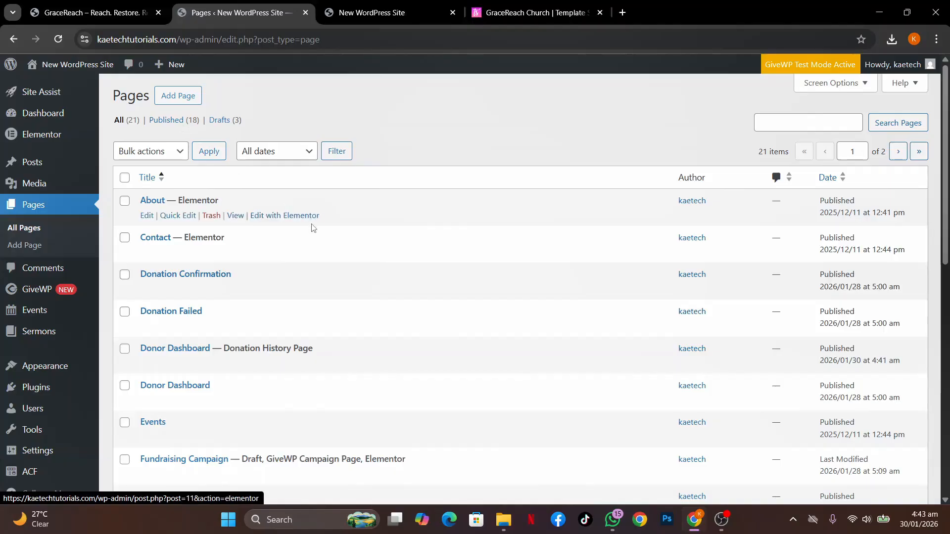
scroll(312, 227, down, 10)
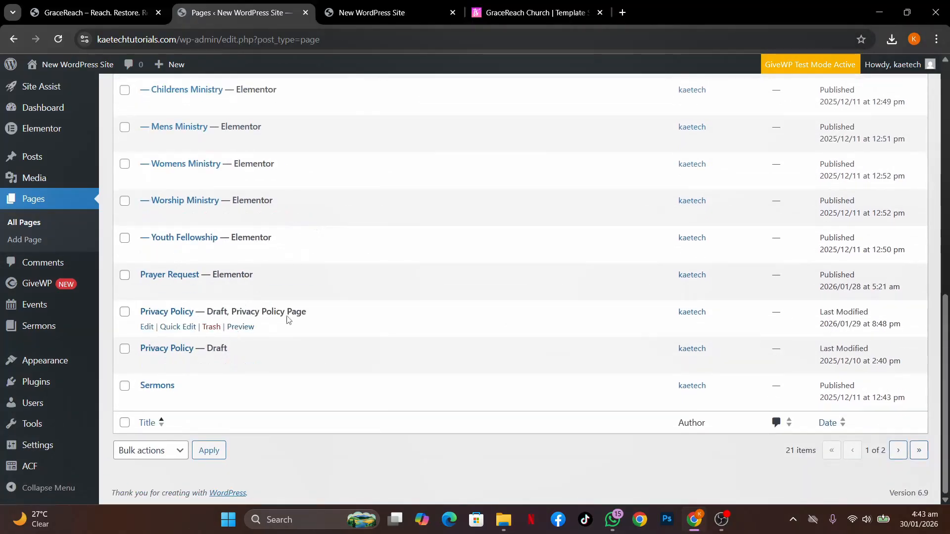
scroll(314, 276, up, 10)
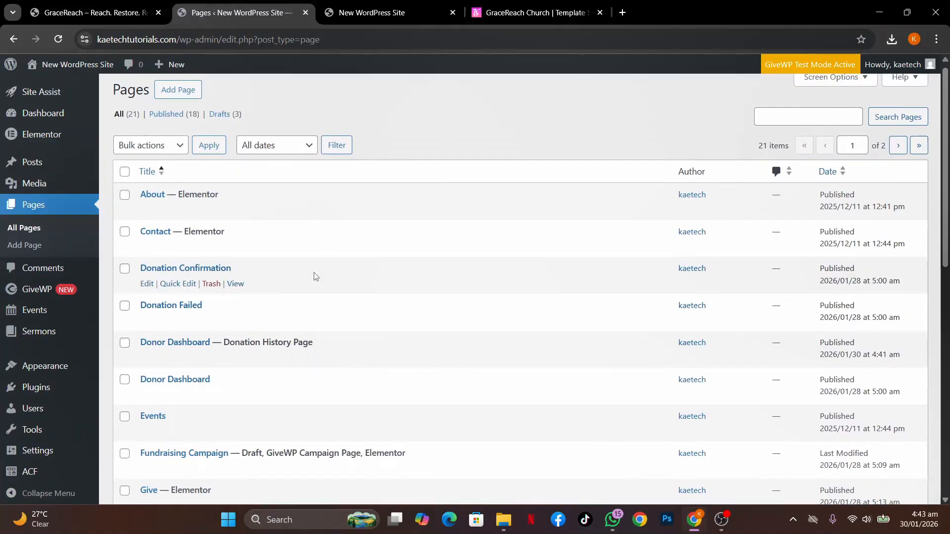
scroll(315, 276, down, 4)
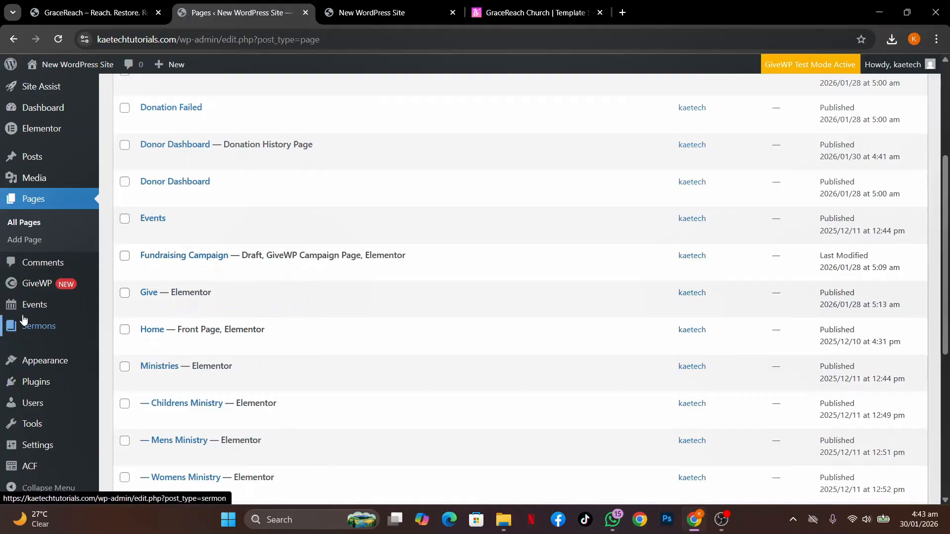
Check the Events list and the Sermons list in the WordPress dashboard for existing entries.
mouse_move(58, 333)
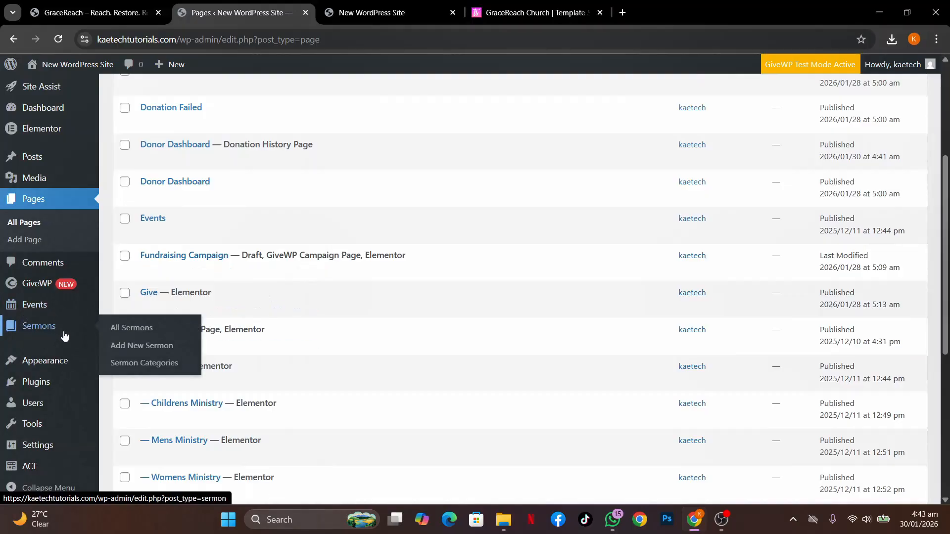
scroll(64, 334, down, 3)
mouse_move(25, 475)
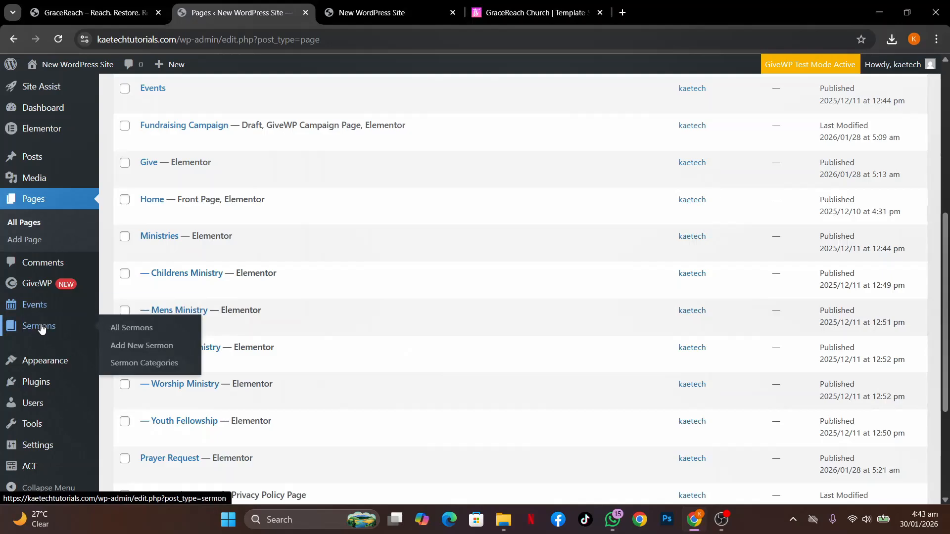
mouse_move(34, 307)
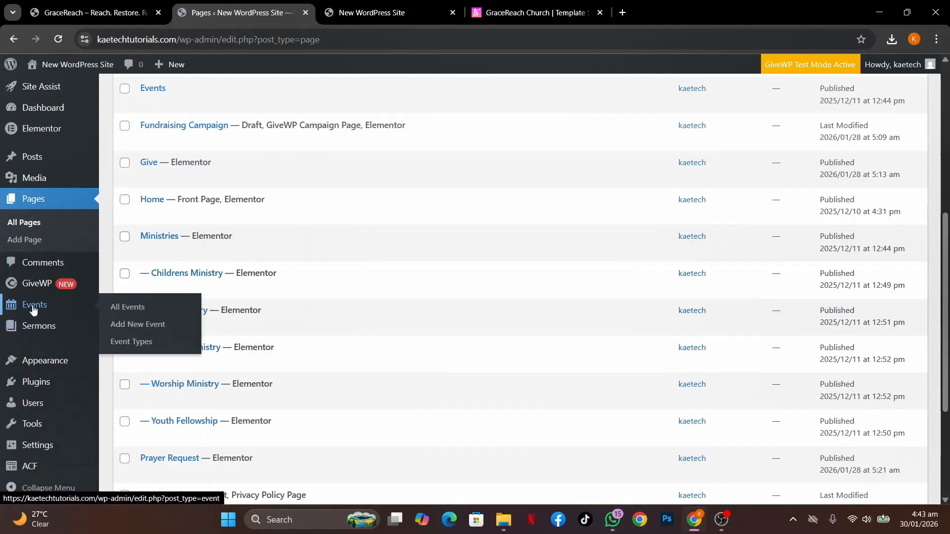
click(133, 307)
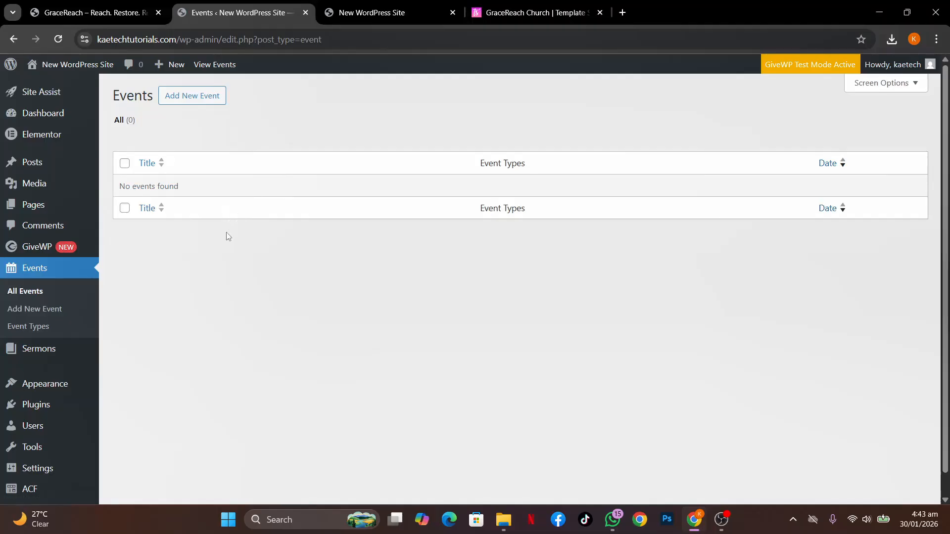
mouse_move(35, 351)
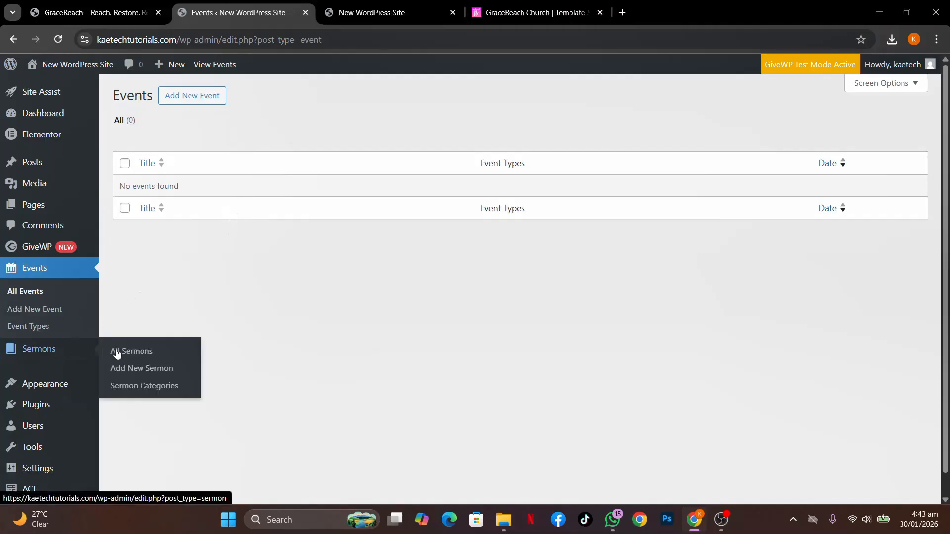
click(133, 351)
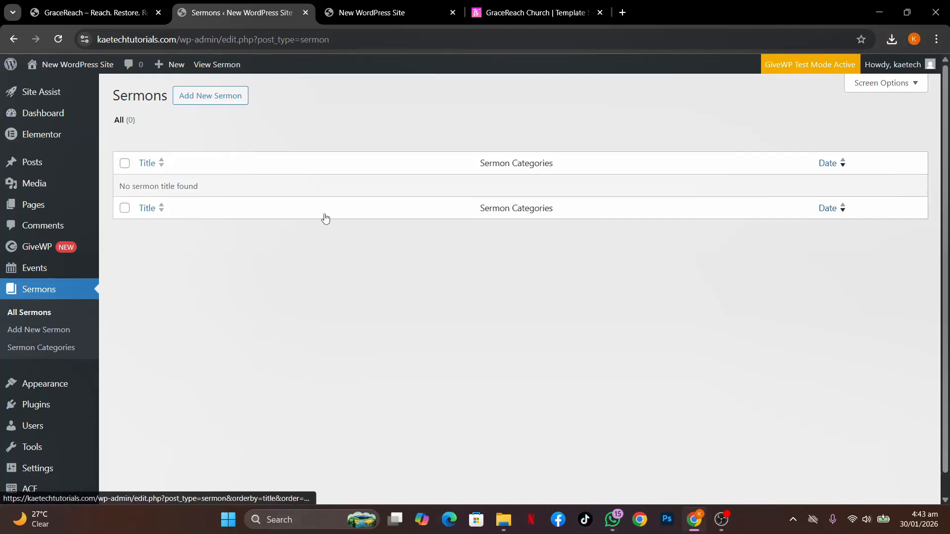
click(388, 13)
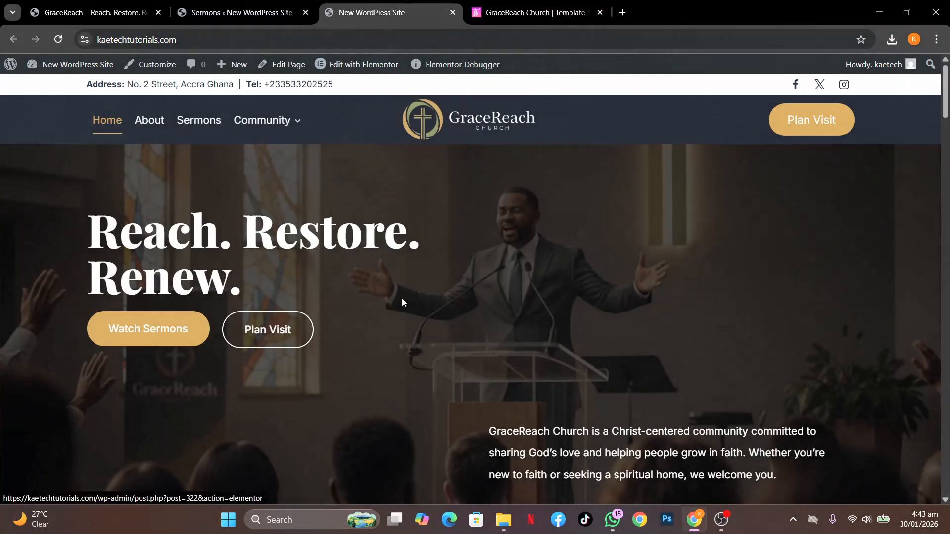
click(223, 10)
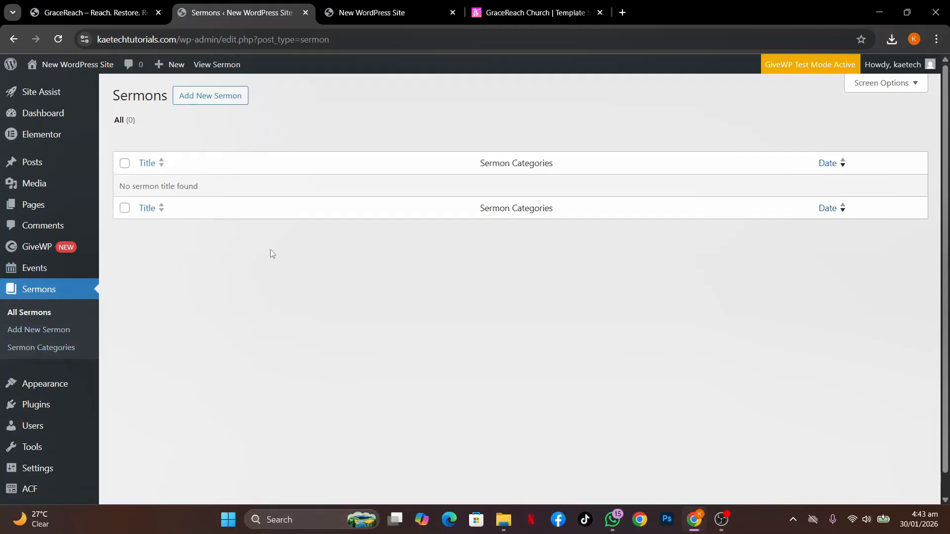
On the GraceReach demo site, browse the Sermons page and open the sermon "Grace That Transforms".
click(105, 3)
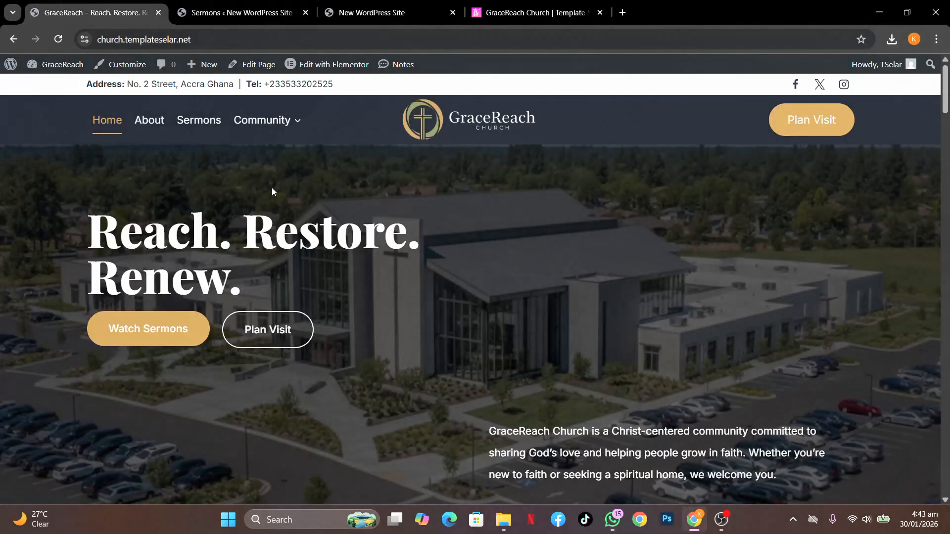
click(199, 120)
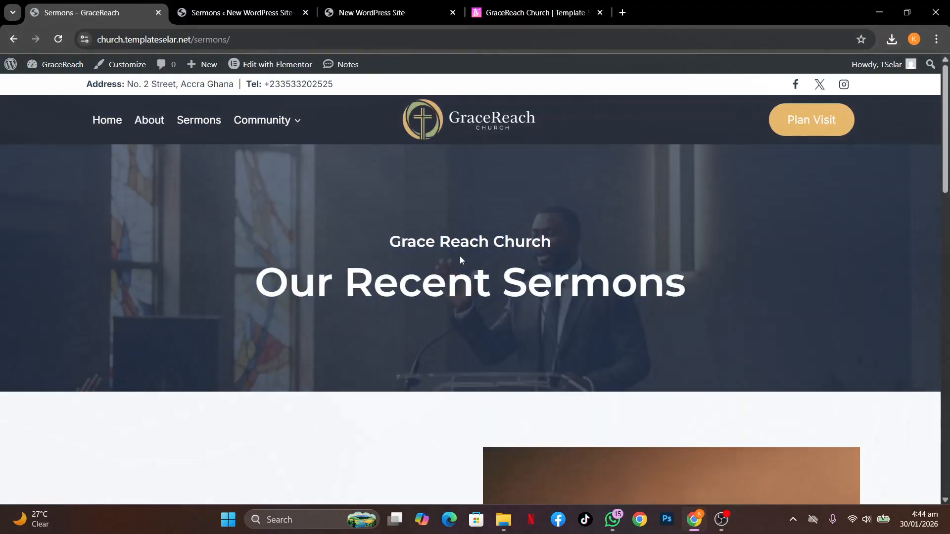
scroll(459, 256, down, 7)
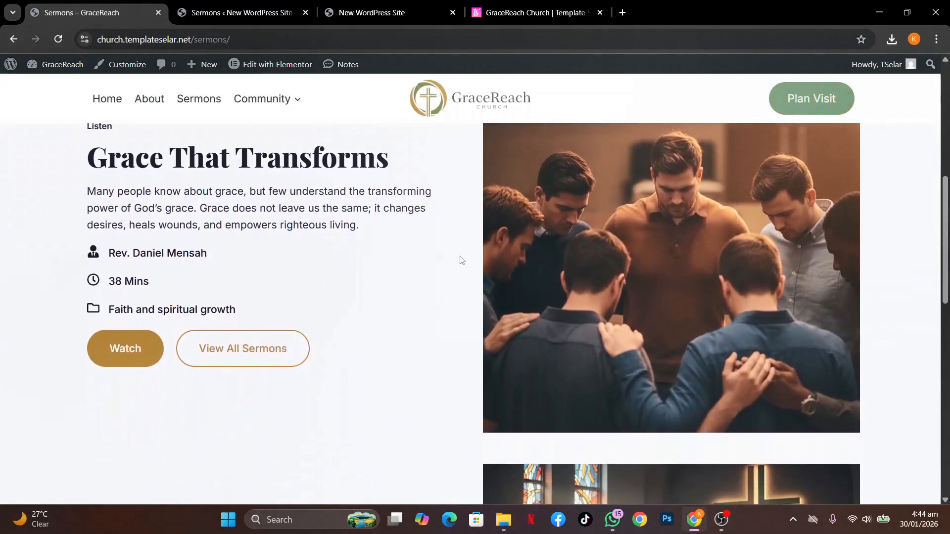
scroll(461, 260, down, 3)
scroll(461, 260, up, 5)
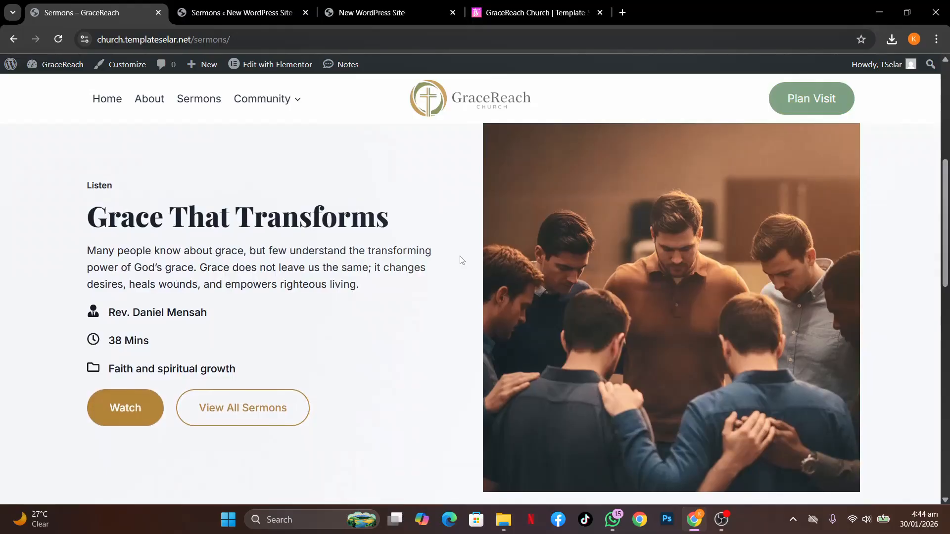
scroll(462, 259, down, 1)
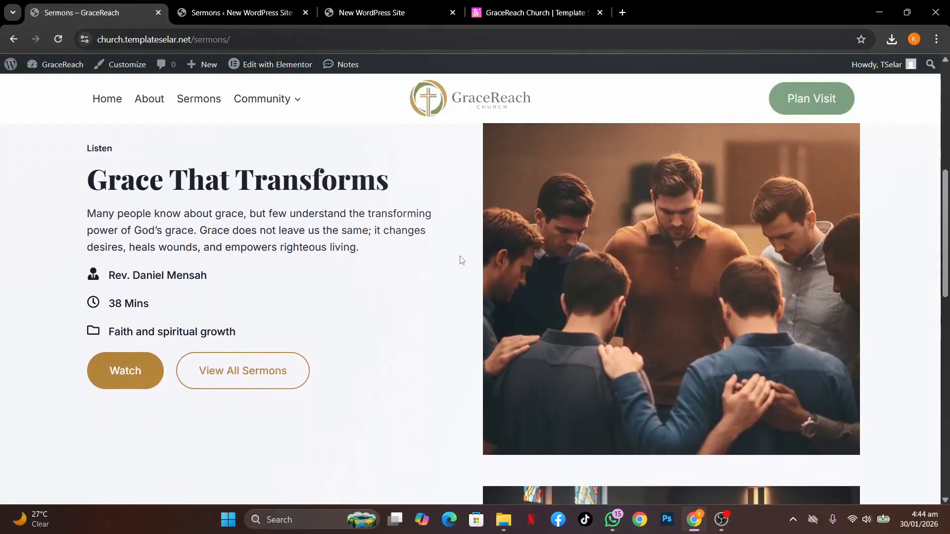
click(132, 373)
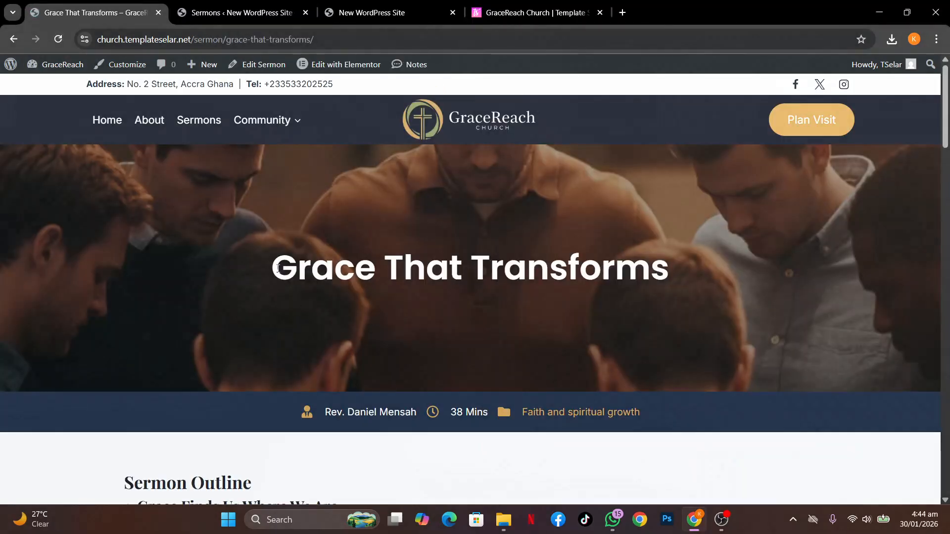
Copy the title of the demo sermon "Grace That Transforms" and start a new sermon on the new WordPress site.
drag(278, 269, 668, 273)
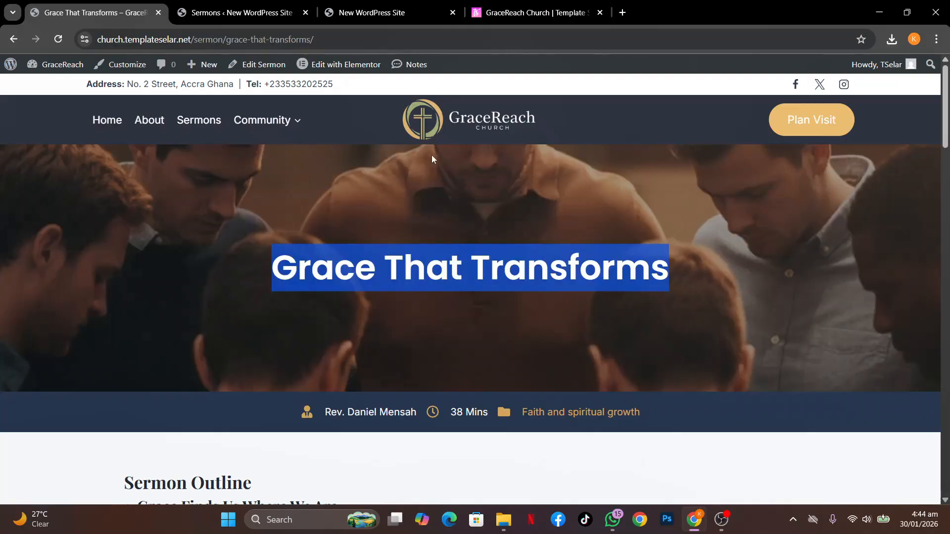
click(259, 14)
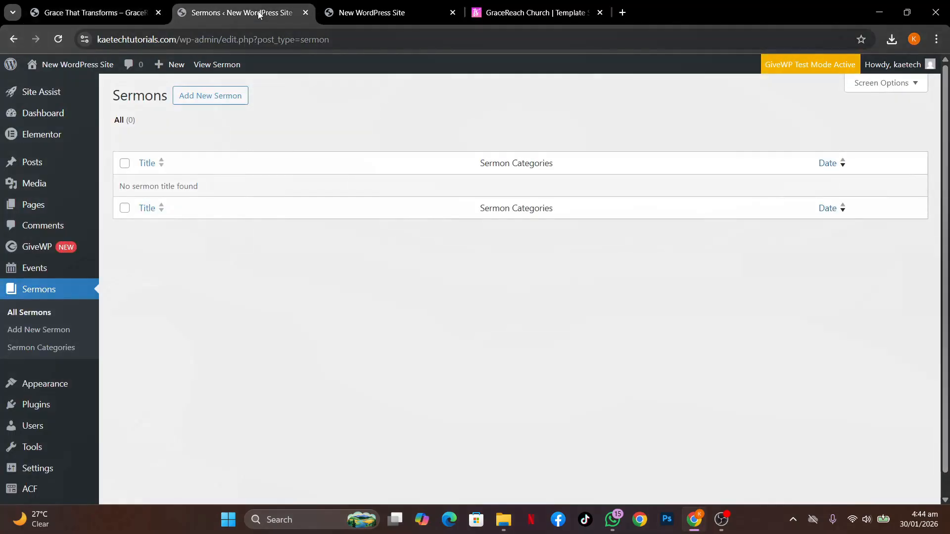
click(218, 95)
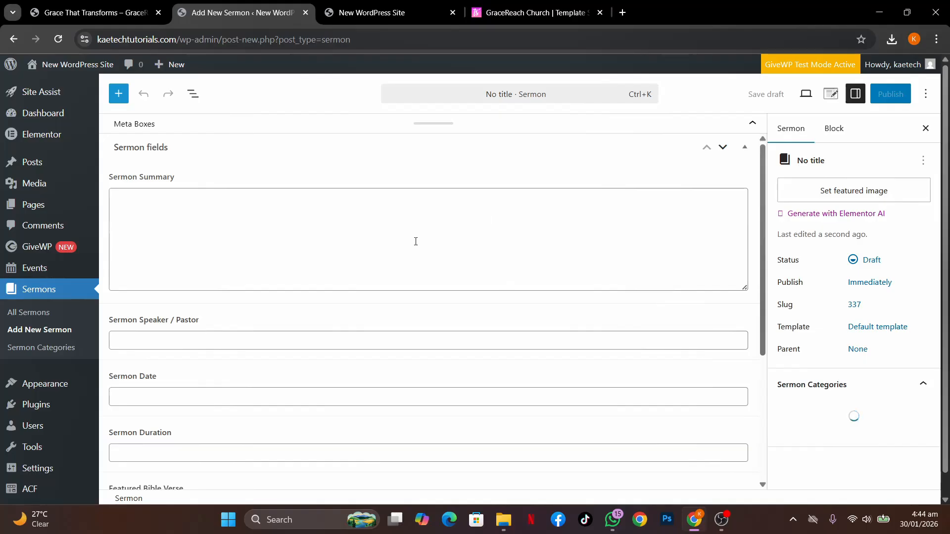
Look over the available sermon fields and title the new sermon "Grace That Transforms".
scroll(295, 386, down, 4)
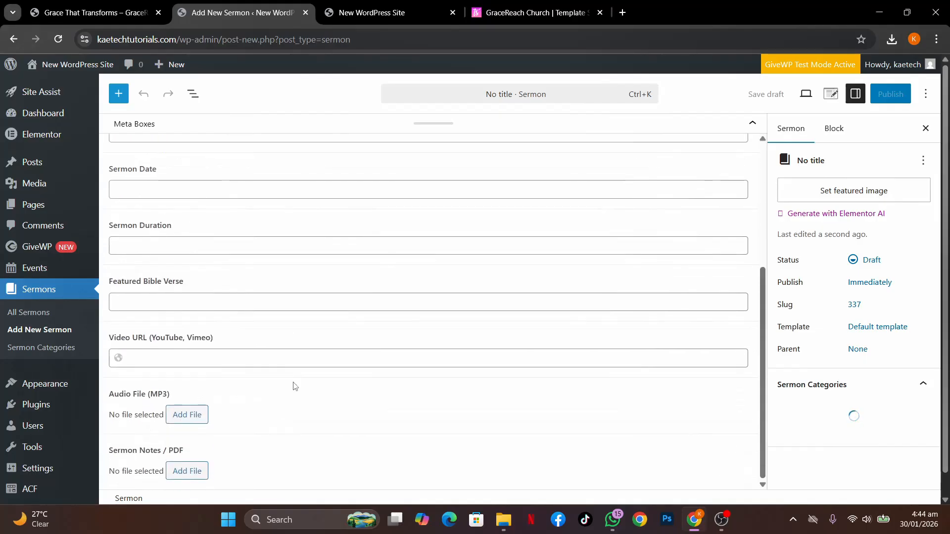
scroll(295, 386, up, 4)
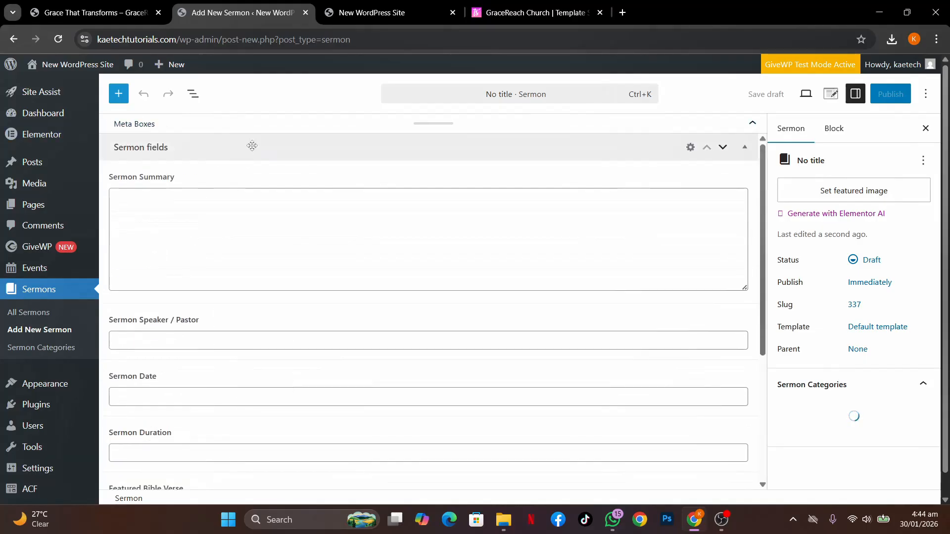
scroll(256, 354, down, 4)
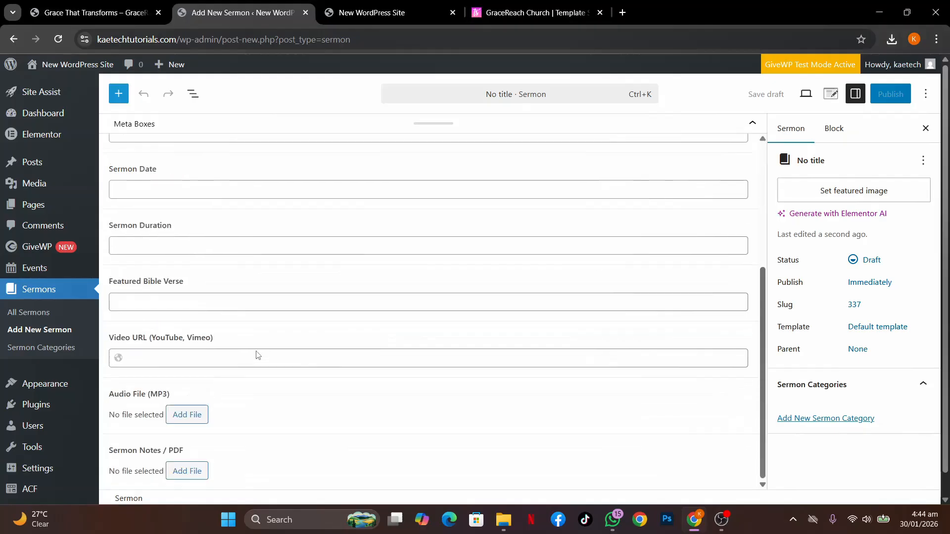
scroll(256, 354, up, 4)
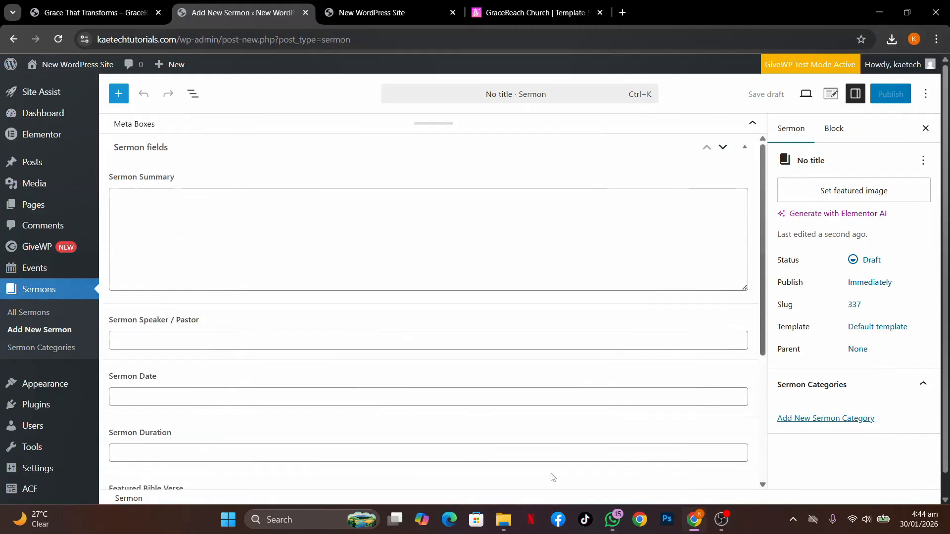
scroll(553, 476, down, 4)
scroll(553, 477, up, 4)
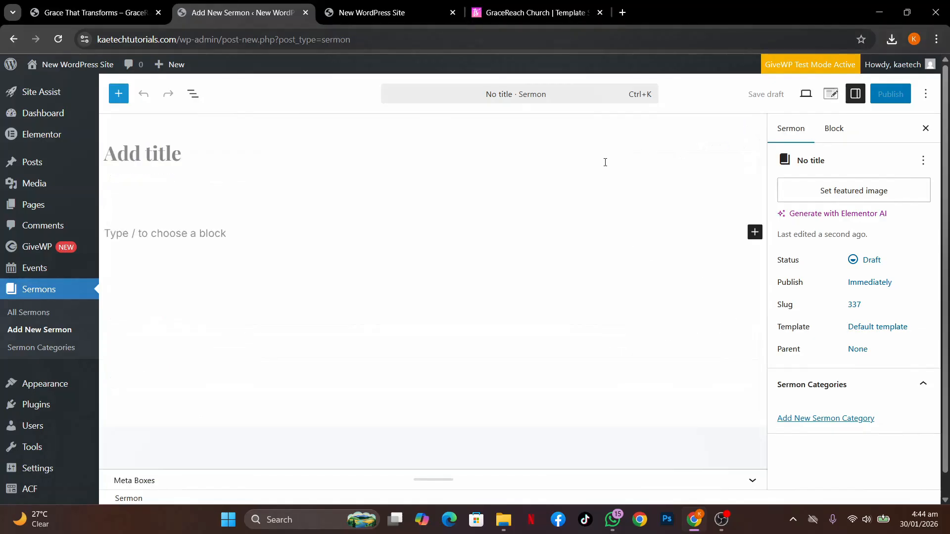
text(Grace That Transforms)
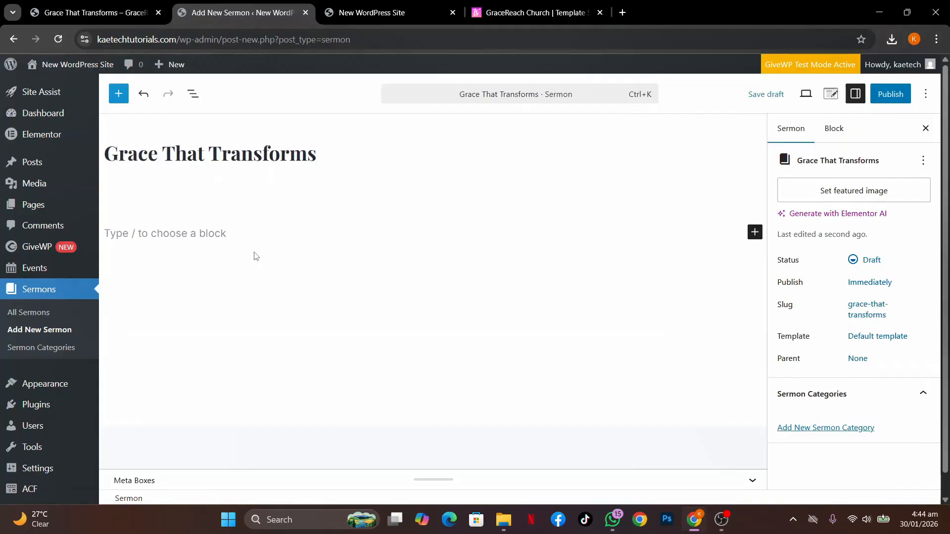
Copy the full Sermon Outline from the demo sermon page into the new sermon's body.
click(230, 234)
click(386, 13)
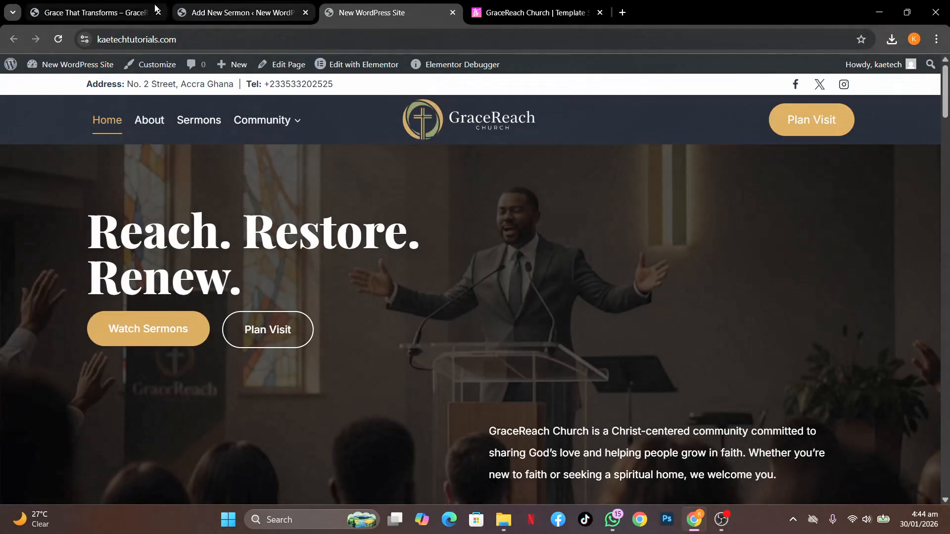
click(94, 13)
right_click(442, 254)
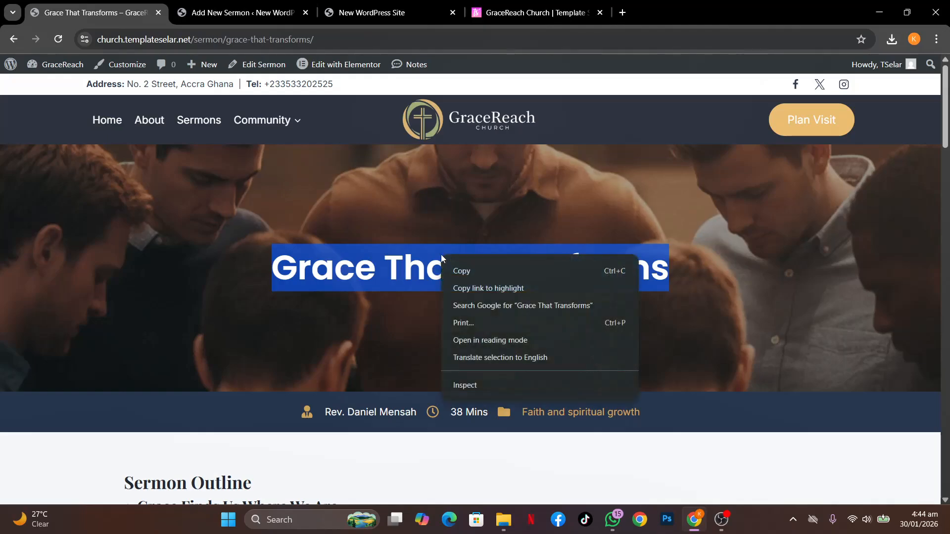
click(290, 305)
scroll(290, 304, down, 5)
scroll(291, 304, up, 1)
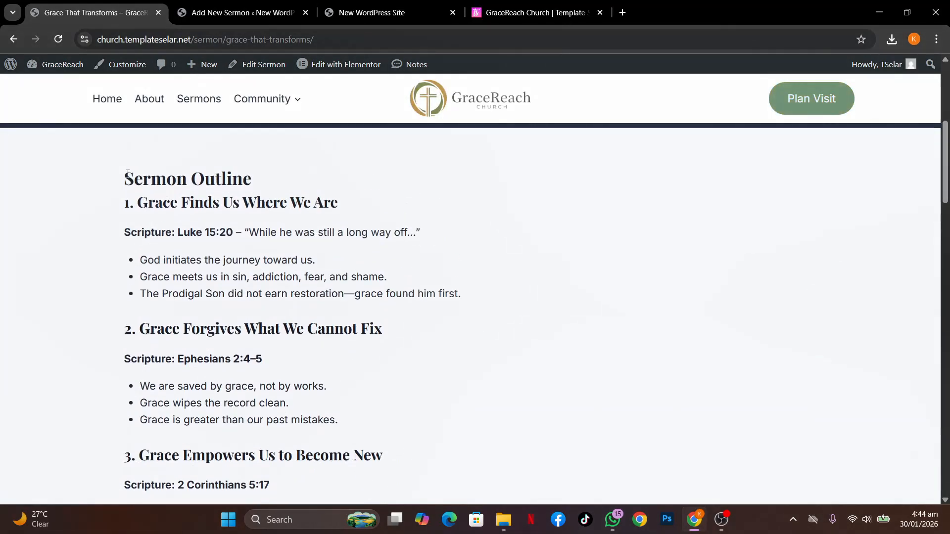
drag(128, 173, 411, 186)
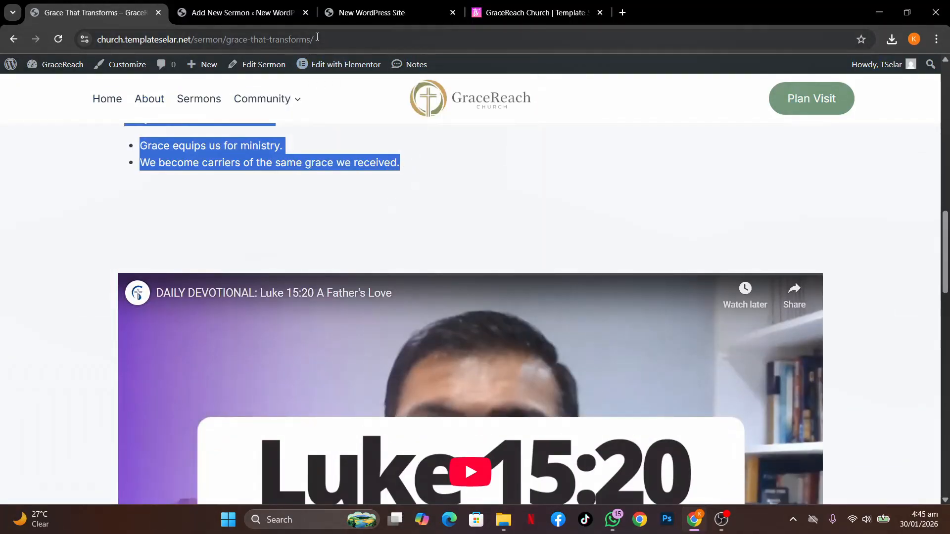
click(259, 13)
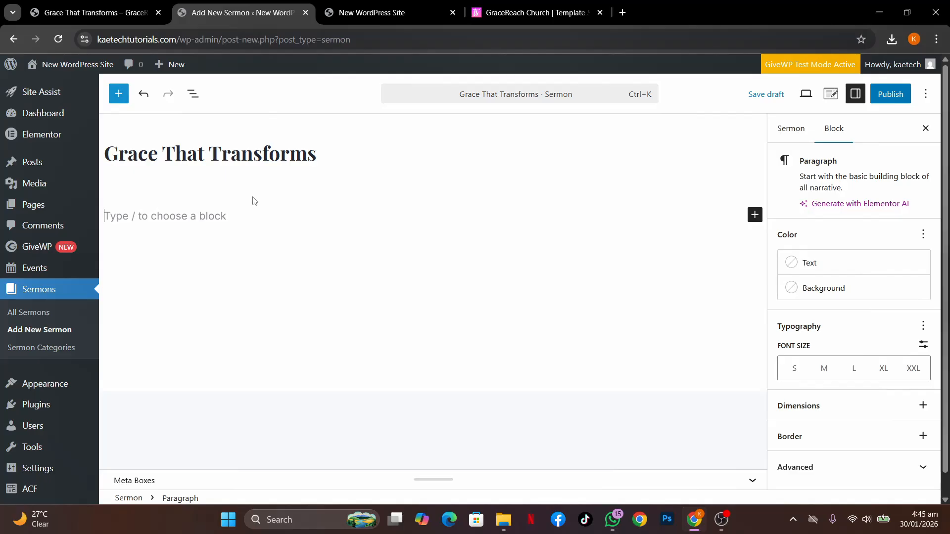
key(ctrl+v)
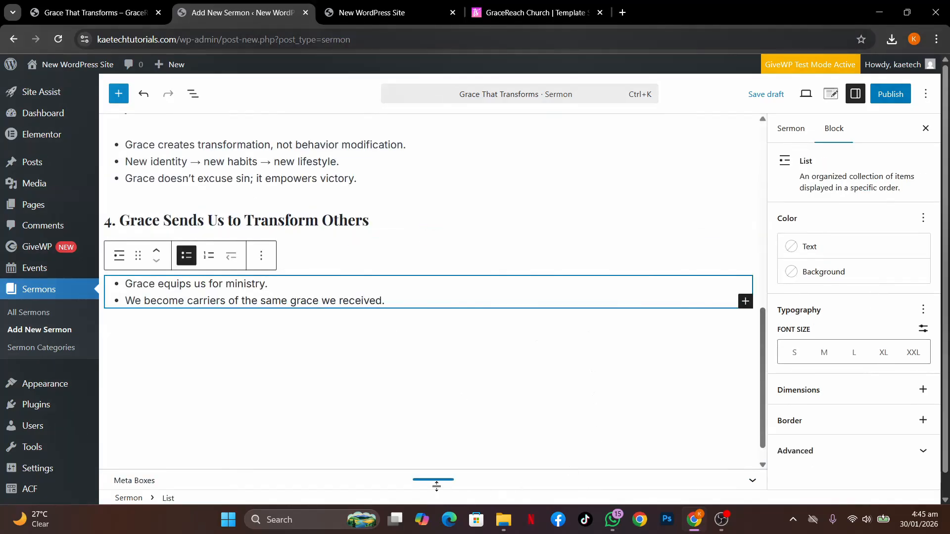
scroll(584, 460, down, 1)
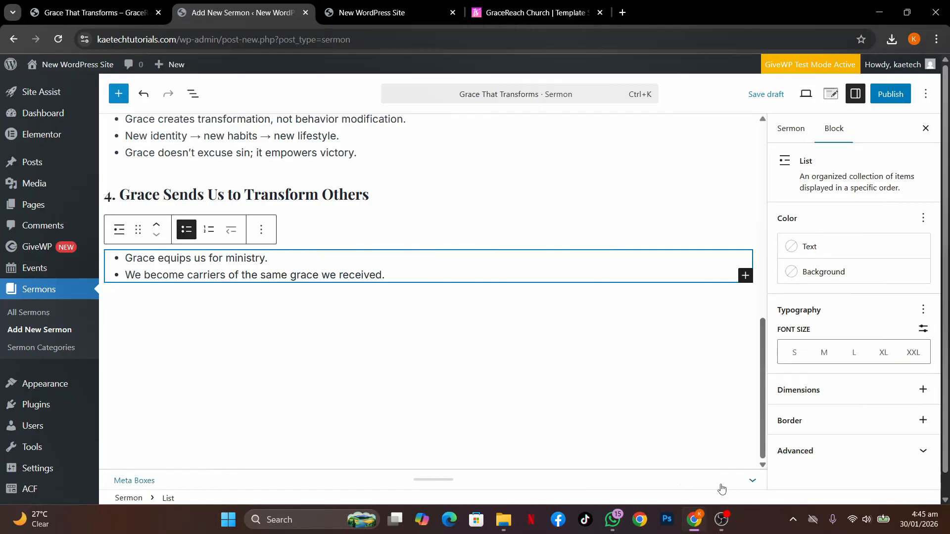
Expand the sermon's meta boxes and fill Sermon Speaker / Pastor with the speaker's name copied from the demo sermon.
click(753, 483)
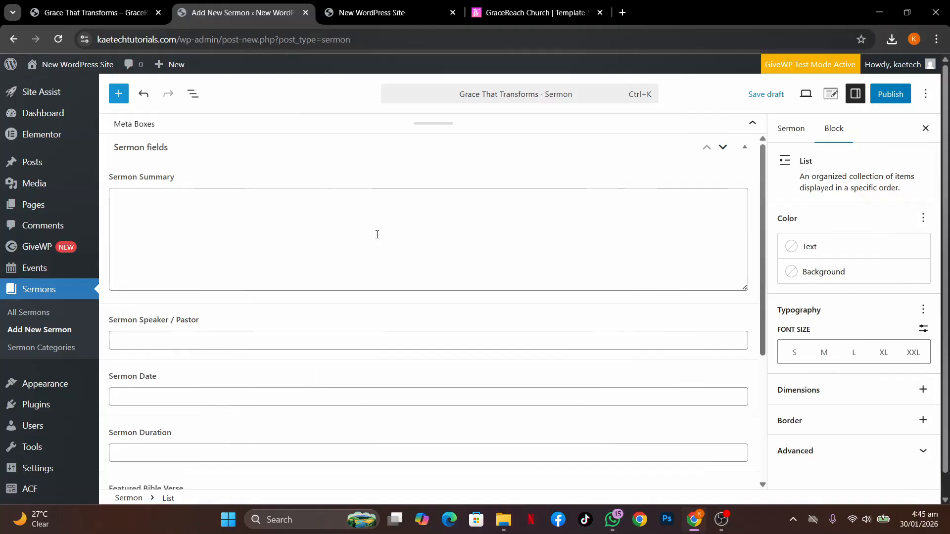
click(108, 14)
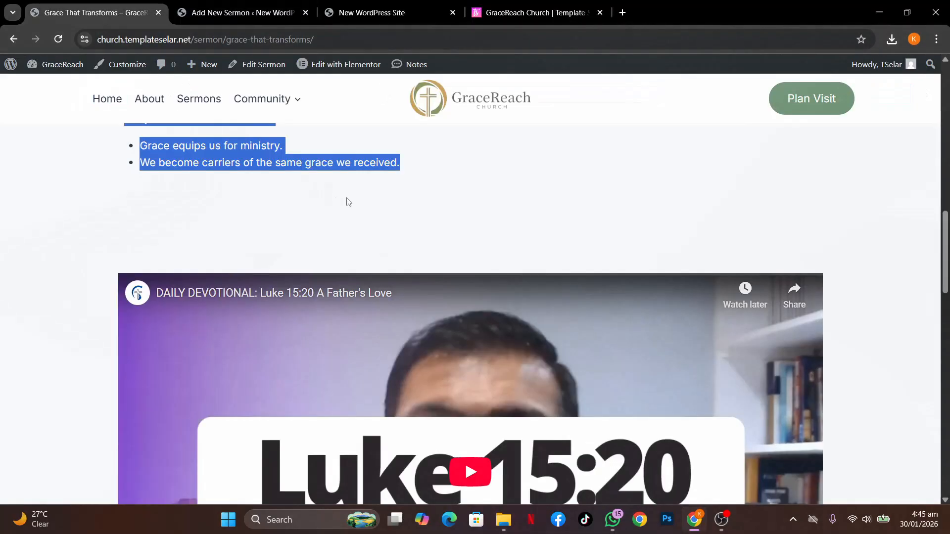
scroll(411, 212, up, 15)
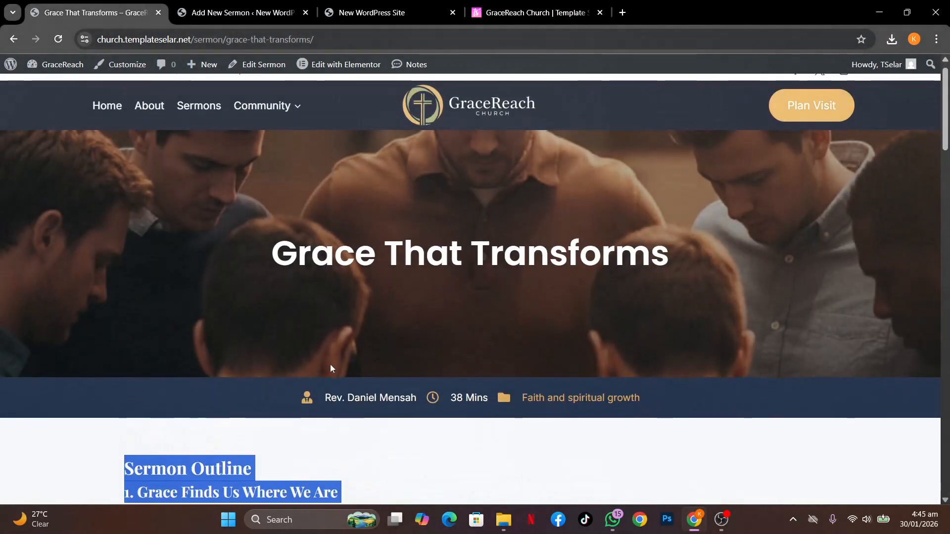
click(331, 364)
drag(325, 398, 423, 397)
key(ctrl+c)
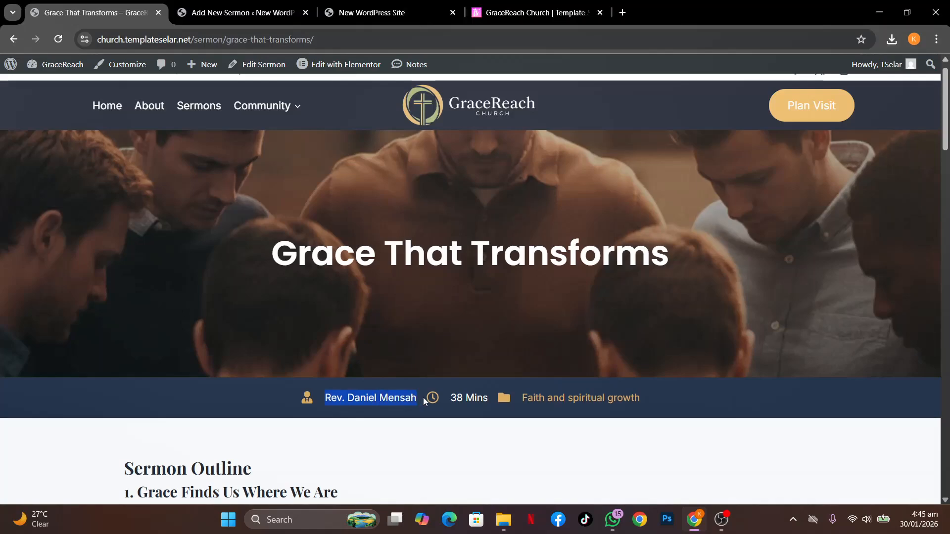
click(422, 397)
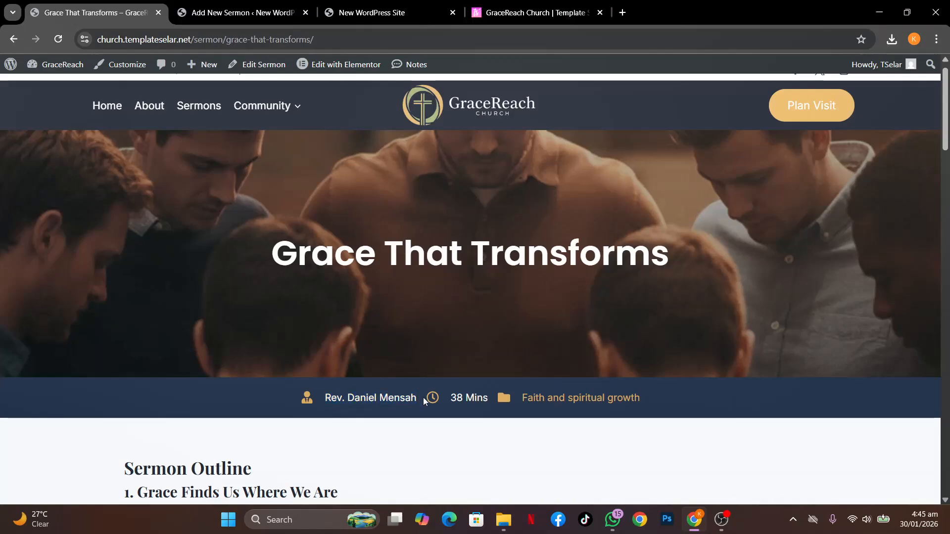
click(215, 9)
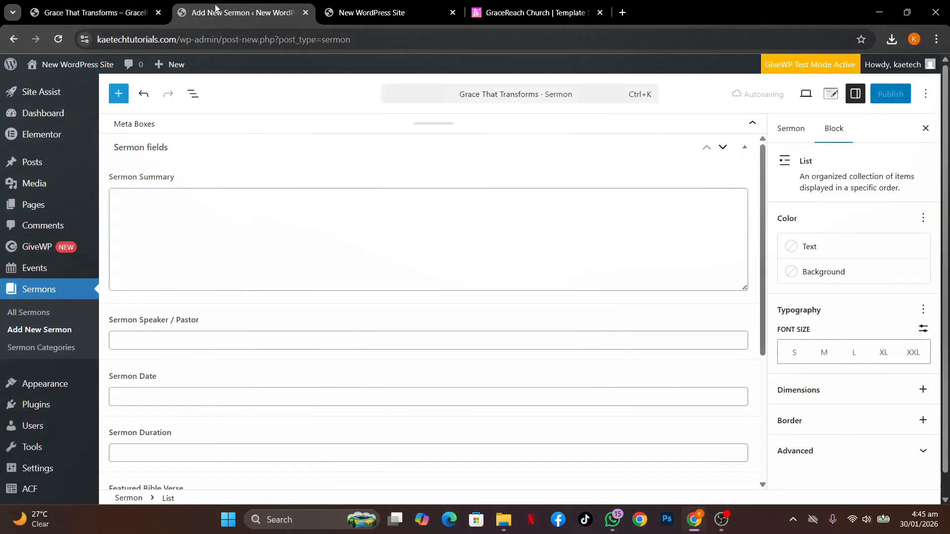
click(169, 336)
key(ctrl+v)
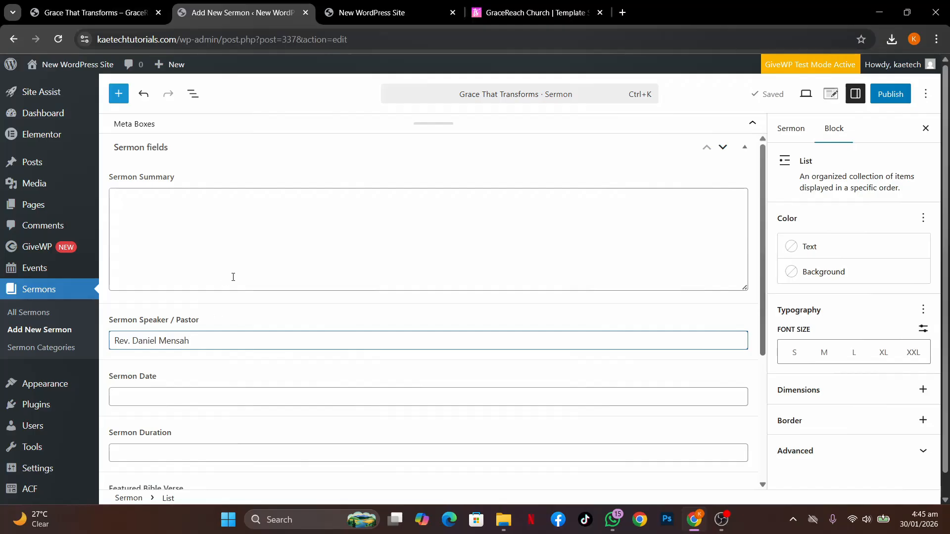
Fill the Sermon Summary with the "Grace That Transforms" description copied from the demo site's Sermons page.
click(193, 241)
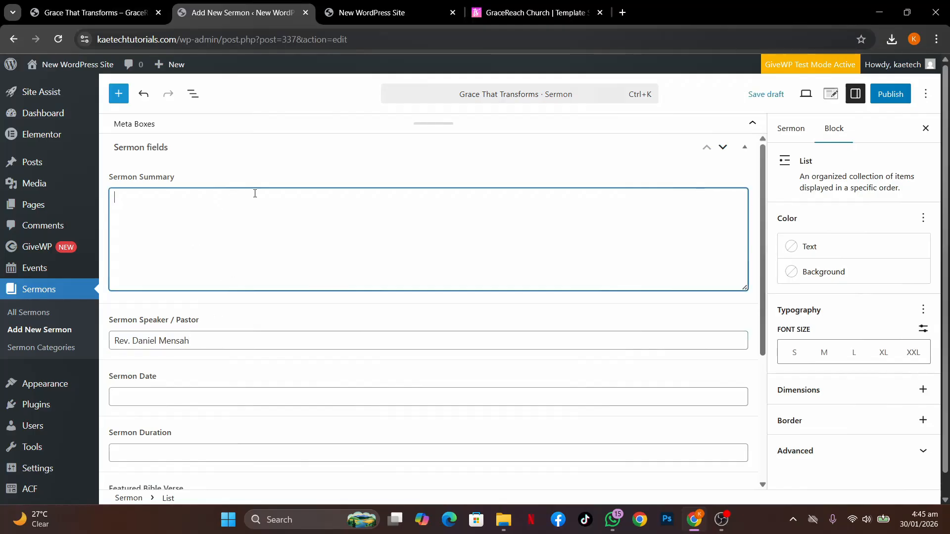
click(102, 13)
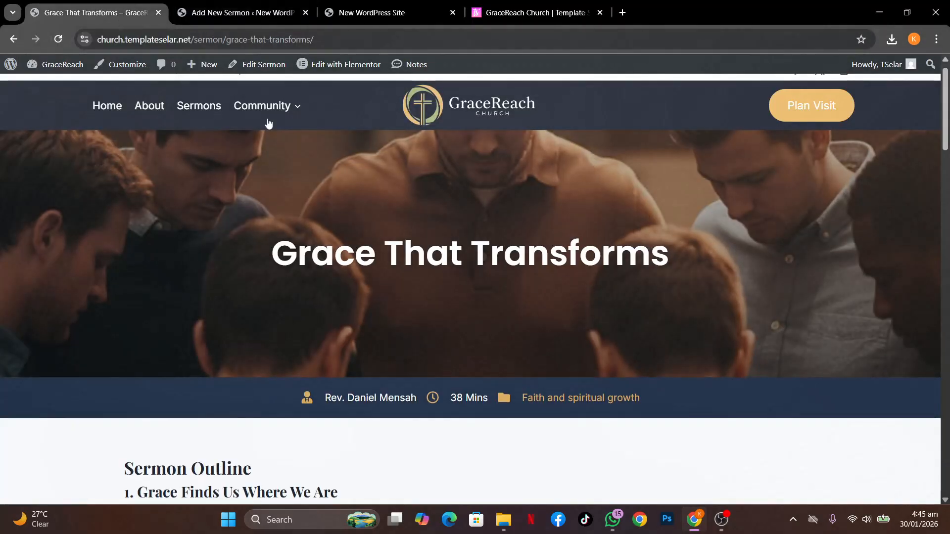
scroll(533, 295, down, 15)
scroll(532, 298, up, 5)
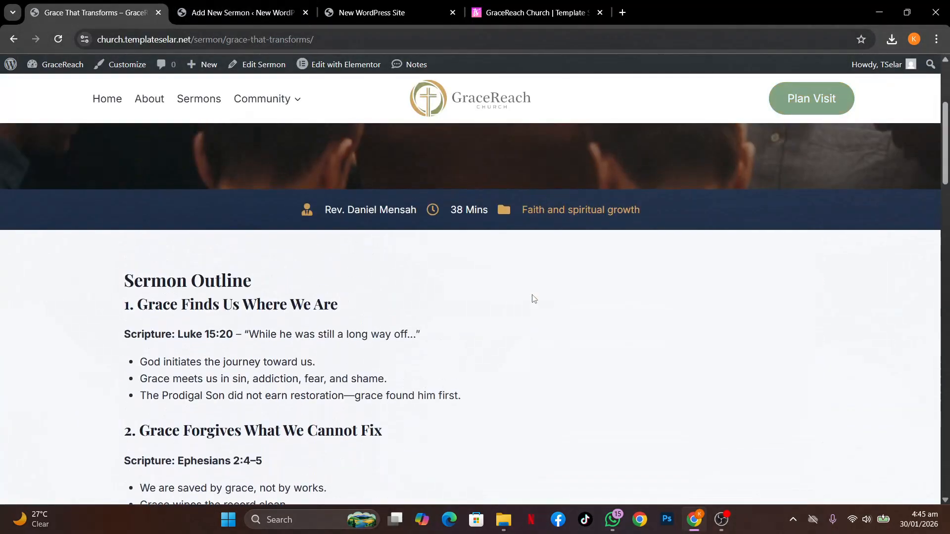
scroll(533, 298, up, 3)
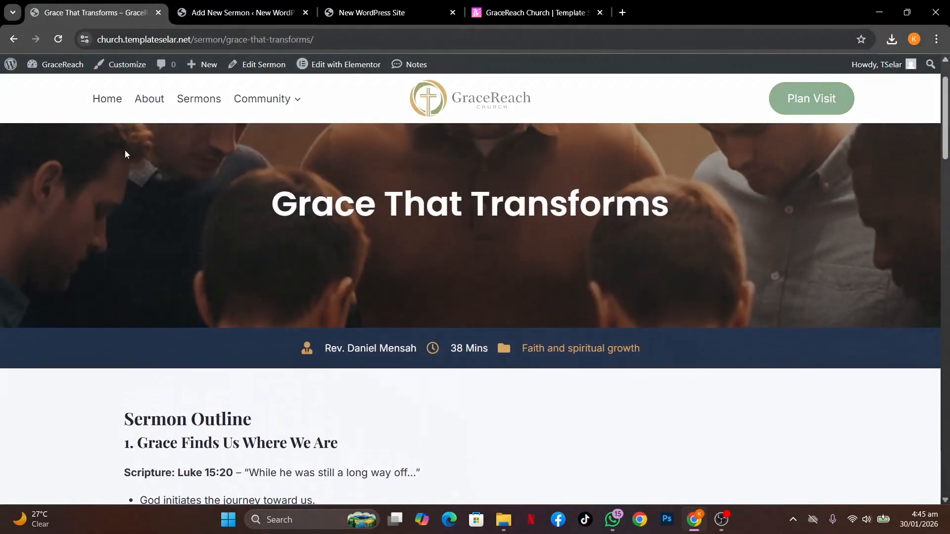
click(14, 39)
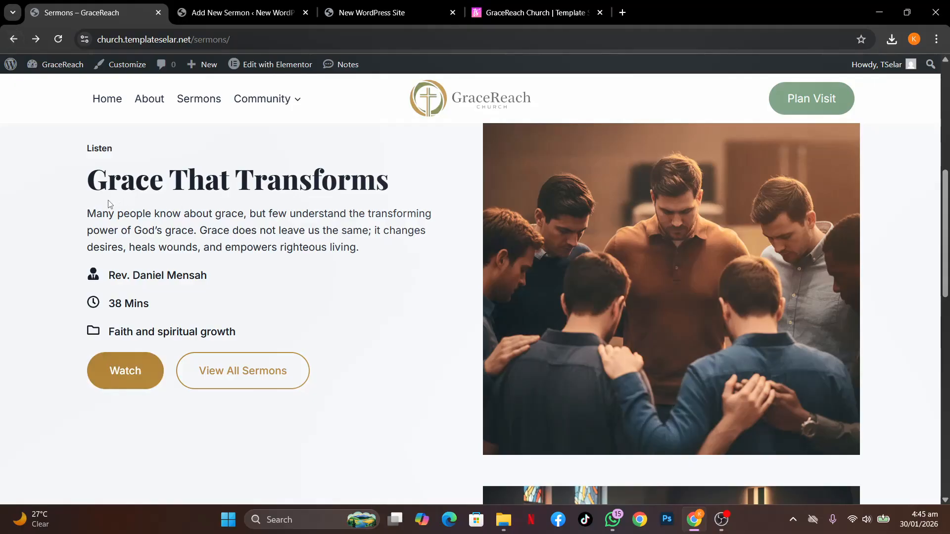
drag(88, 211, 376, 250)
key(ctrl+c)
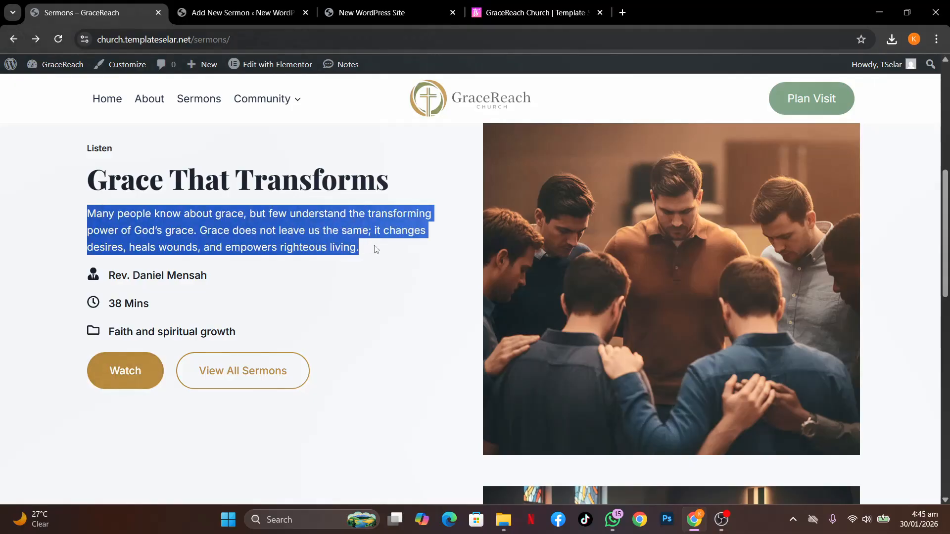
click(237, 2)
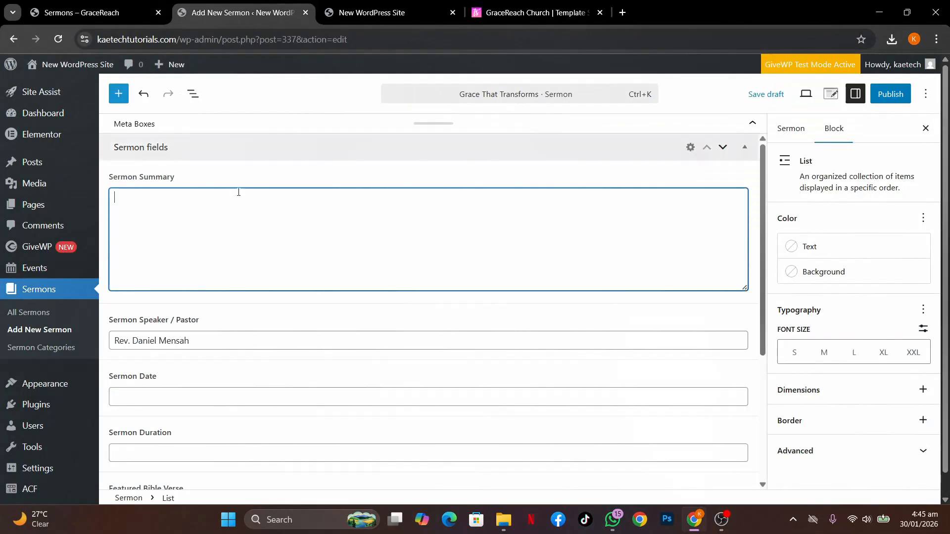
key(ctrl+v)
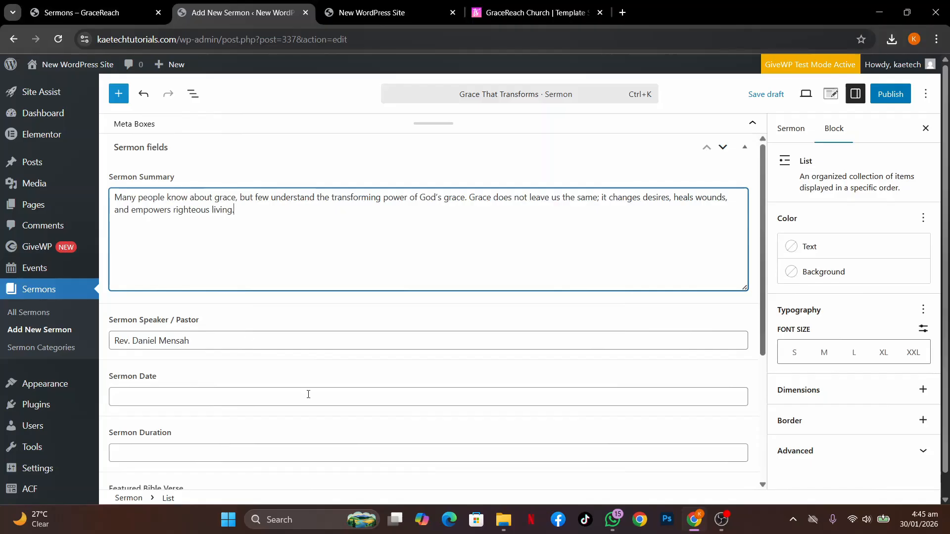
Set the sermon date to January 24, 2026, the duration to 1 hour and the featured Bible verse to Psalm 24.
scroll(307, 394, down, 2)
click(223, 307)
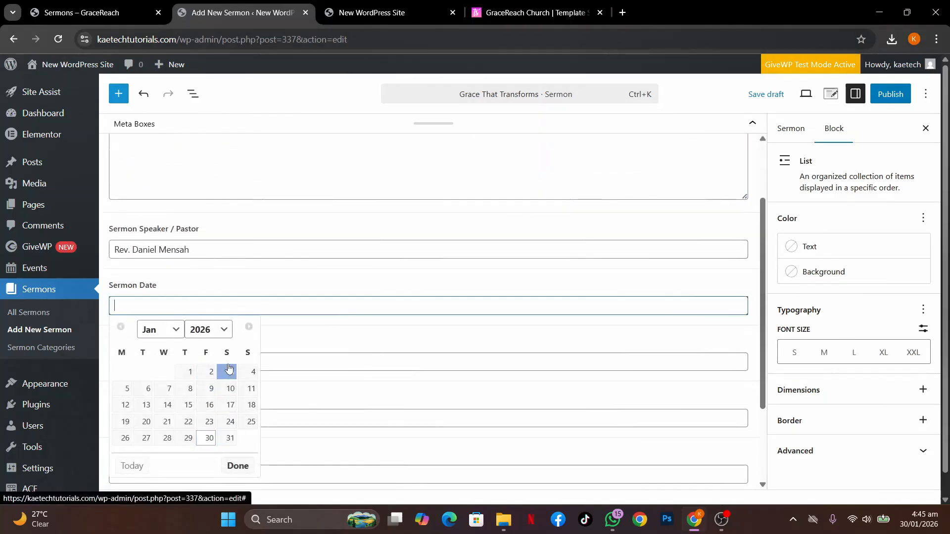
click(230, 422)
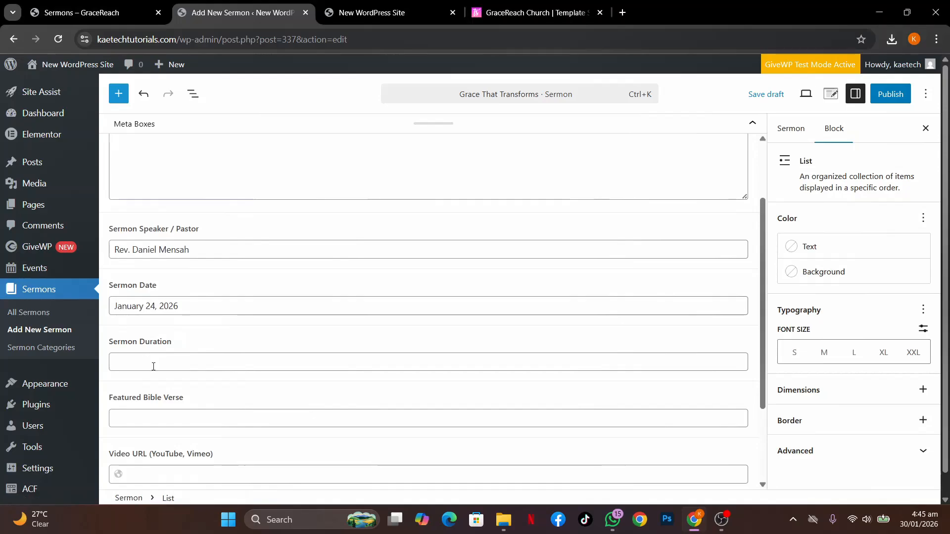
click(153, 367)
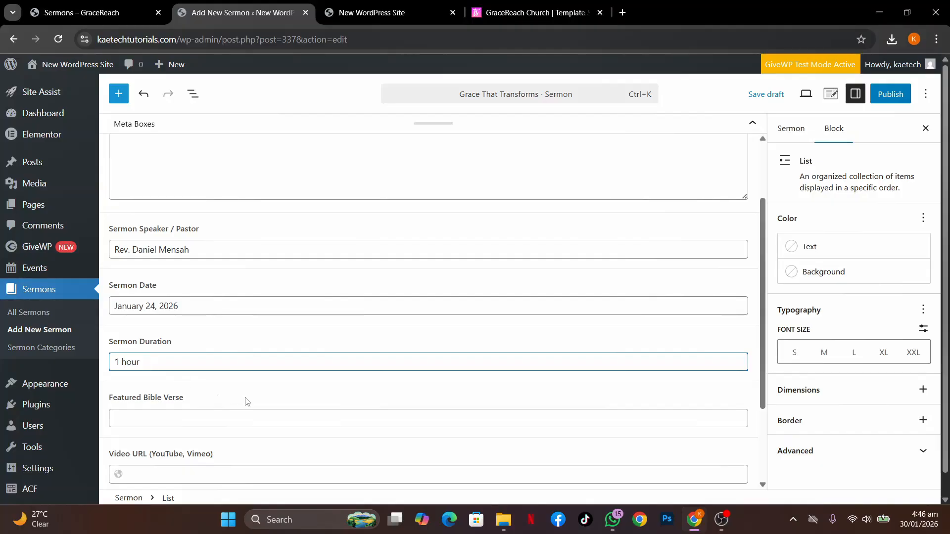
scroll(246, 401, down, 2)
click(163, 305)
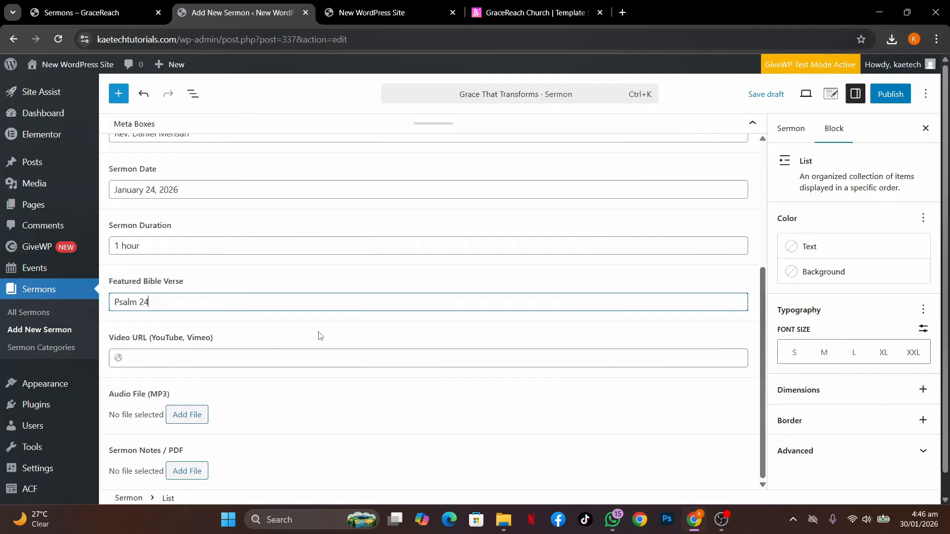
Copy the video's URL from the demo site's "Grace That Transforms" sermon page and fill it in as the new sermon's Video URL.
click(94, 12)
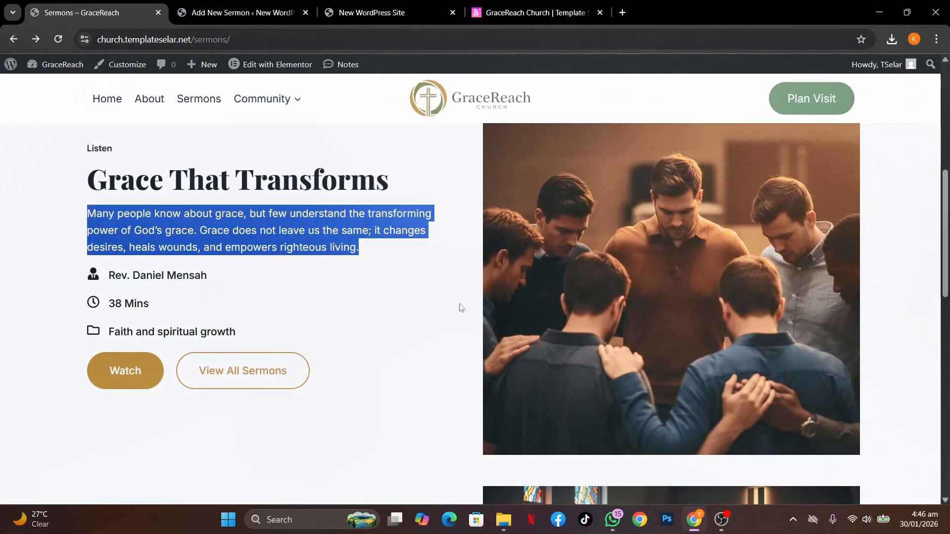
click(151, 366)
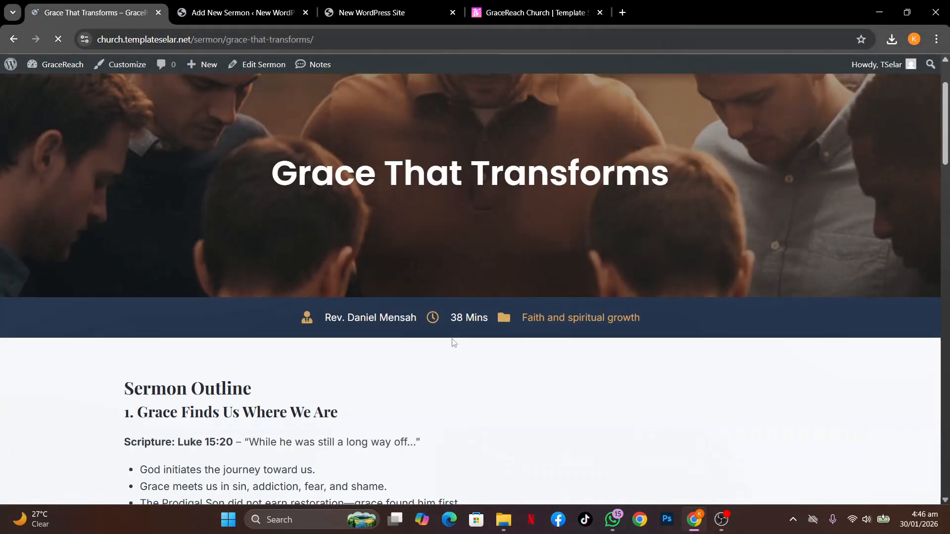
scroll(452, 341, down, 15)
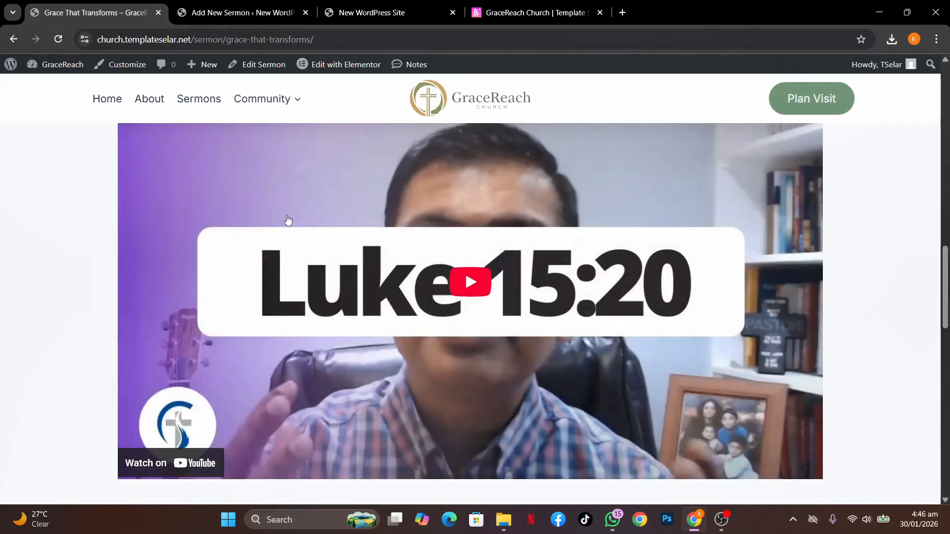
right_click(288, 220)
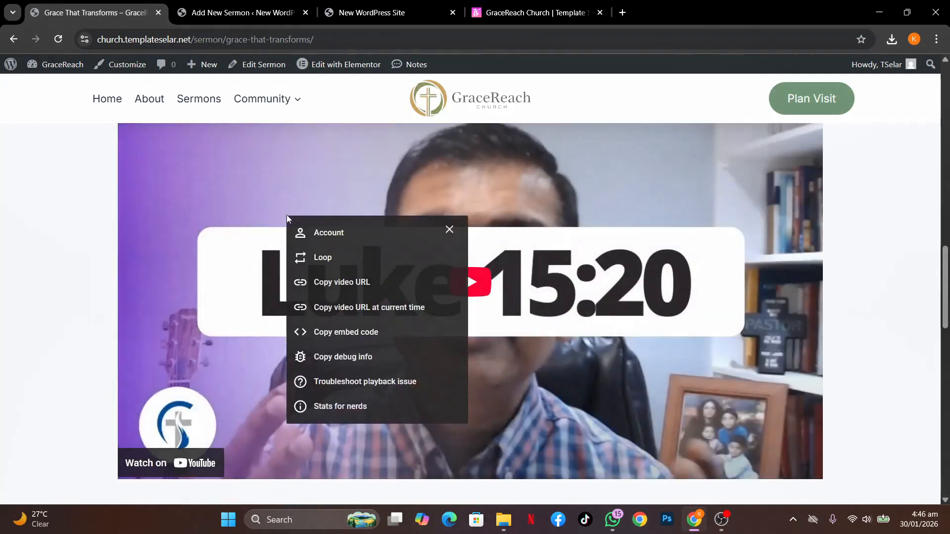
click(326, 280)
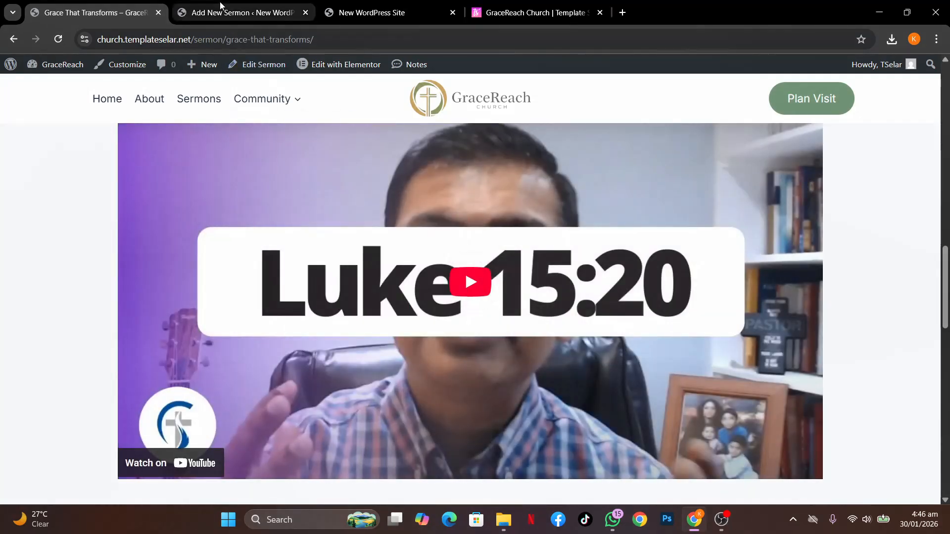
click(237, 12)
click(161, 361)
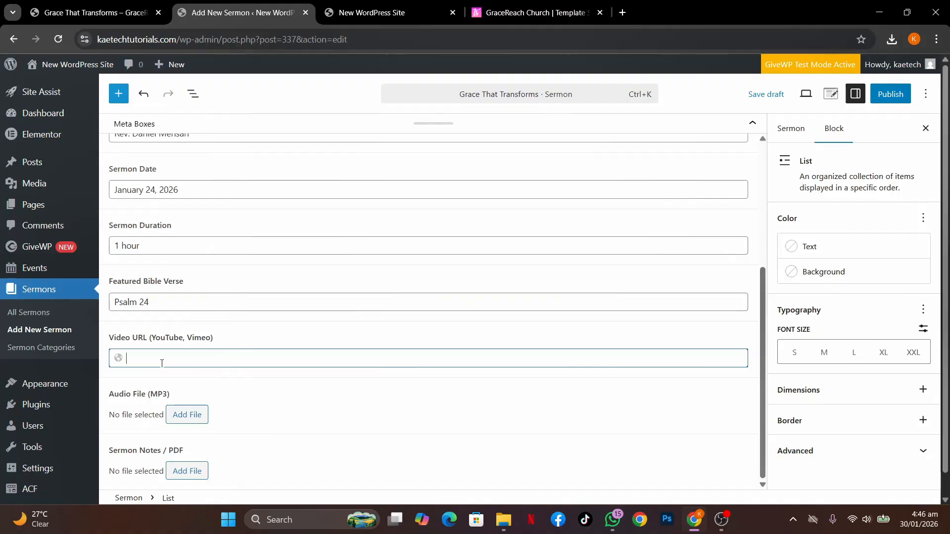
key(ctrl+v)
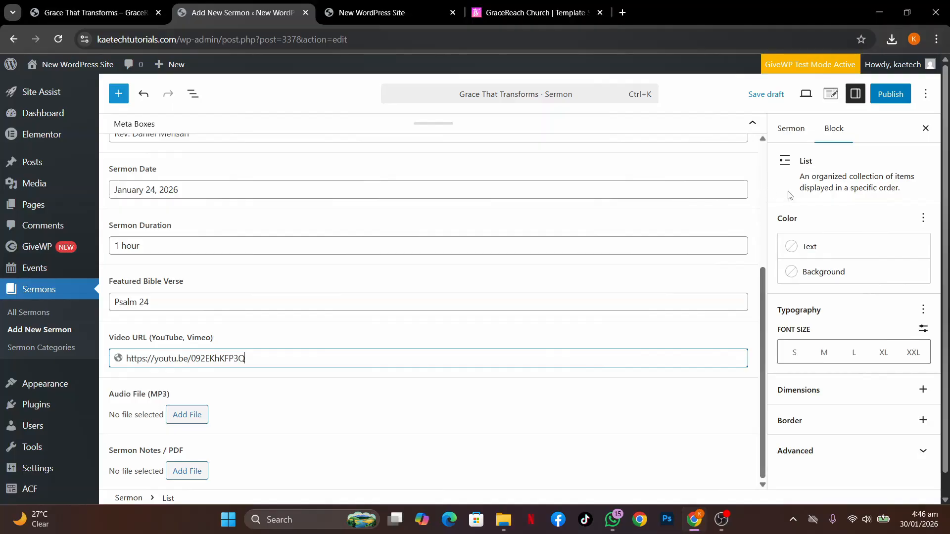
Set the existing library image Grace-Men-1.jpg, showing men praying in a circle, as the sermon's featured image.
click(797, 133)
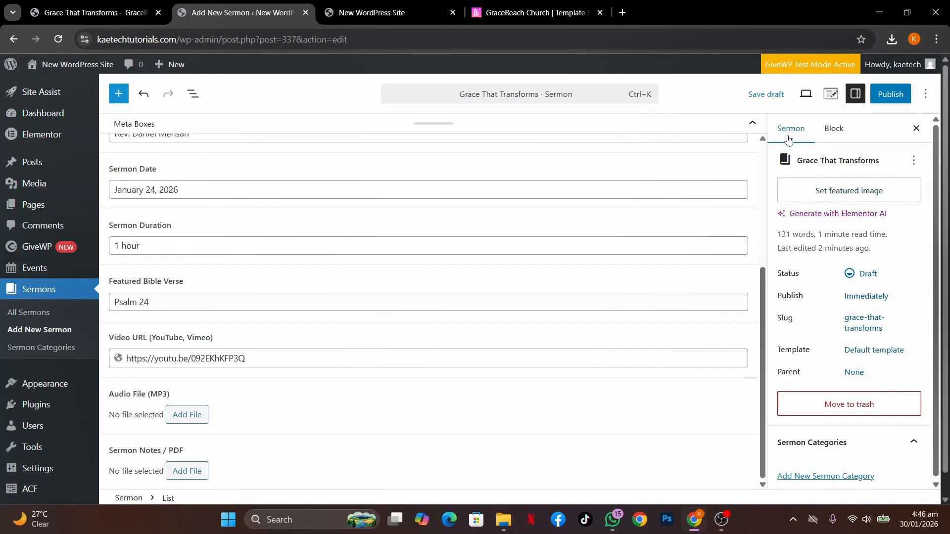
click(840, 198)
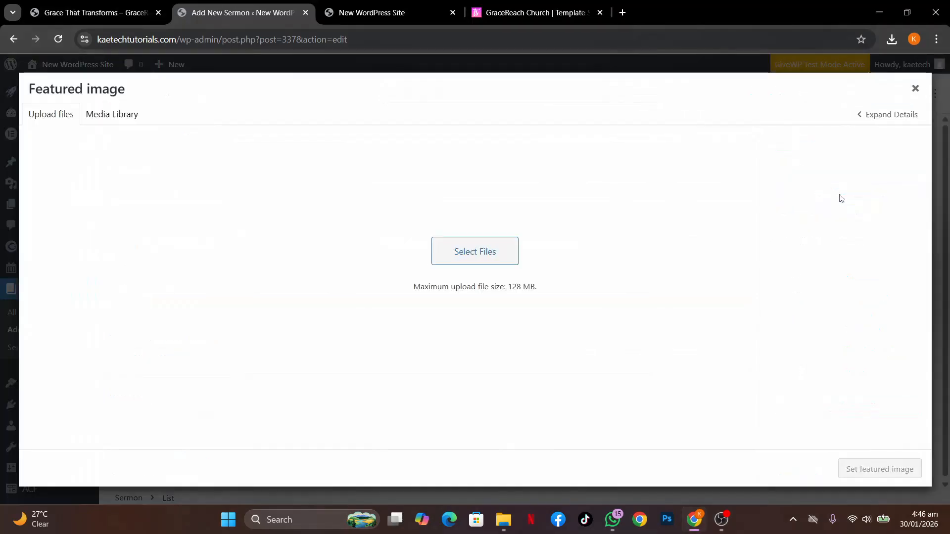
click(128, 116)
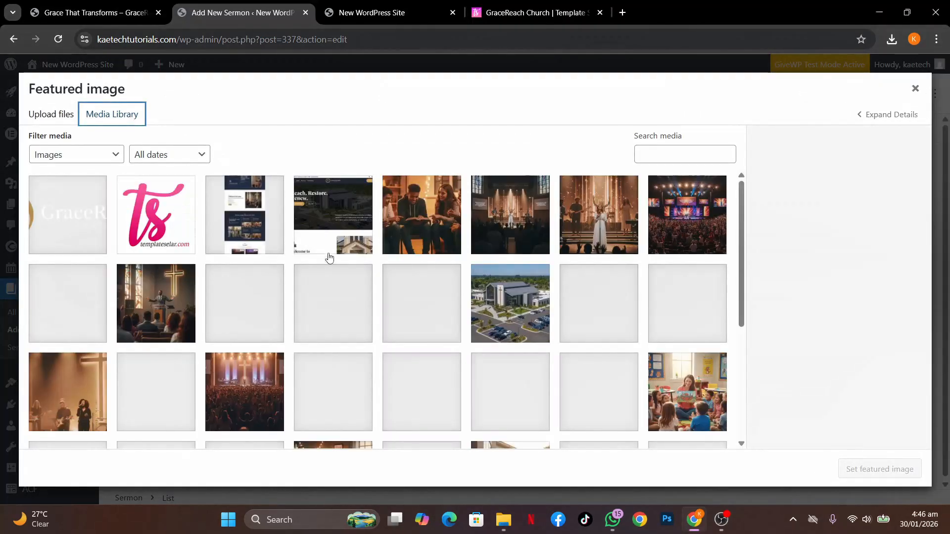
scroll(535, 341, down, 3)
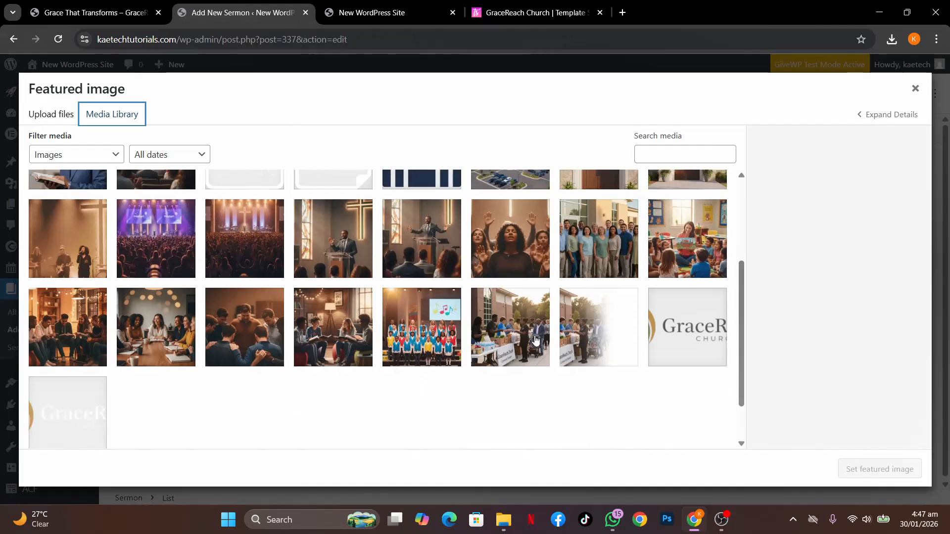
click(257, 337)
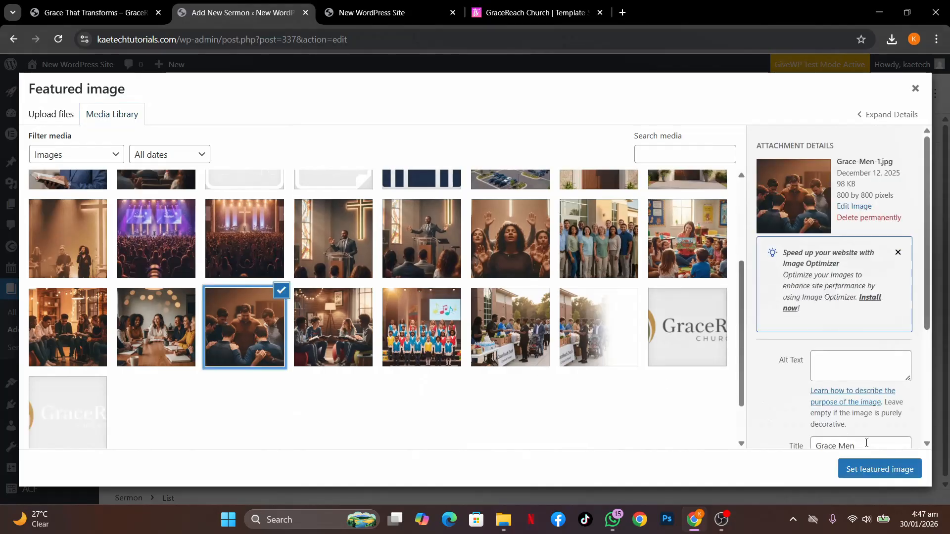
click(873, 469)
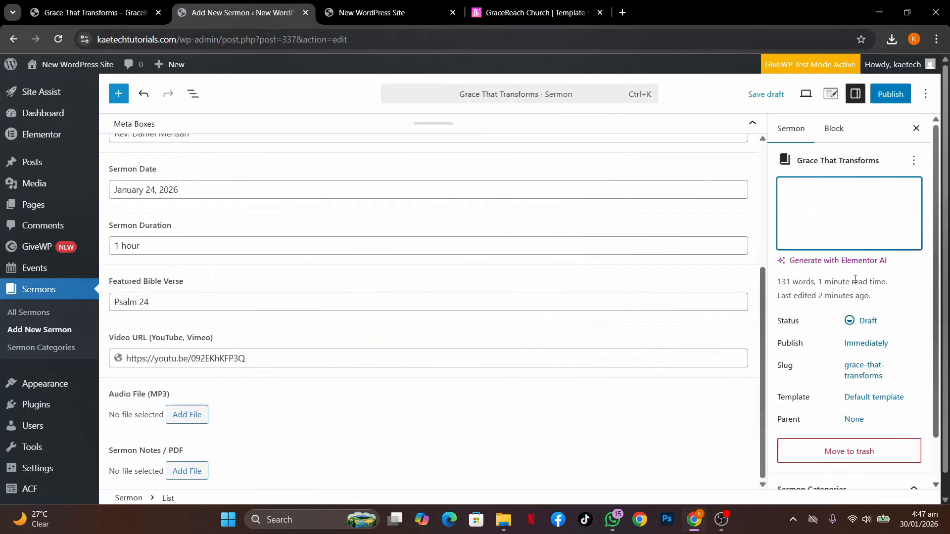
Start a new sermon category and enter "Faith and spiritual growth", the category used on the demo sermon, as its name.
scroll(846, 366, down, 1)
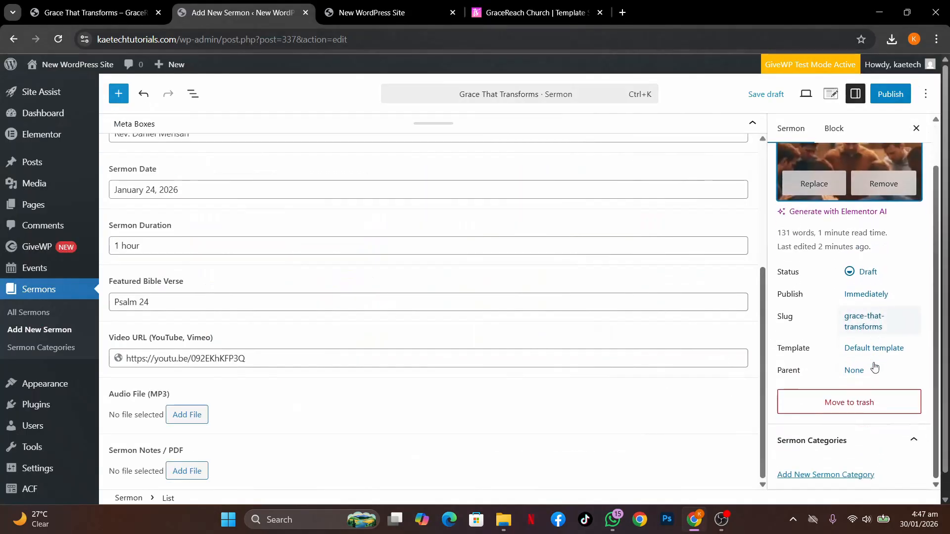
click(836, 476)
scroll(854, 441, down, 2)
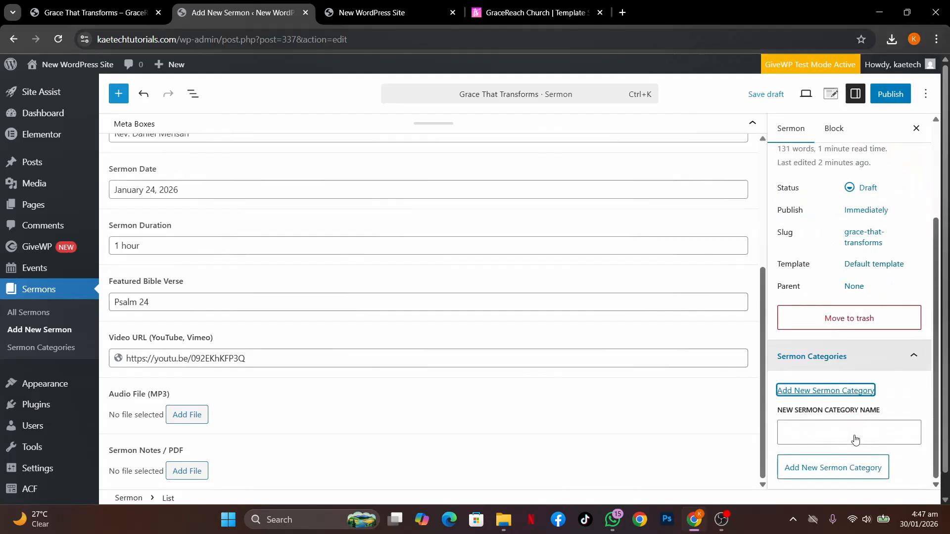
click(818, 435)
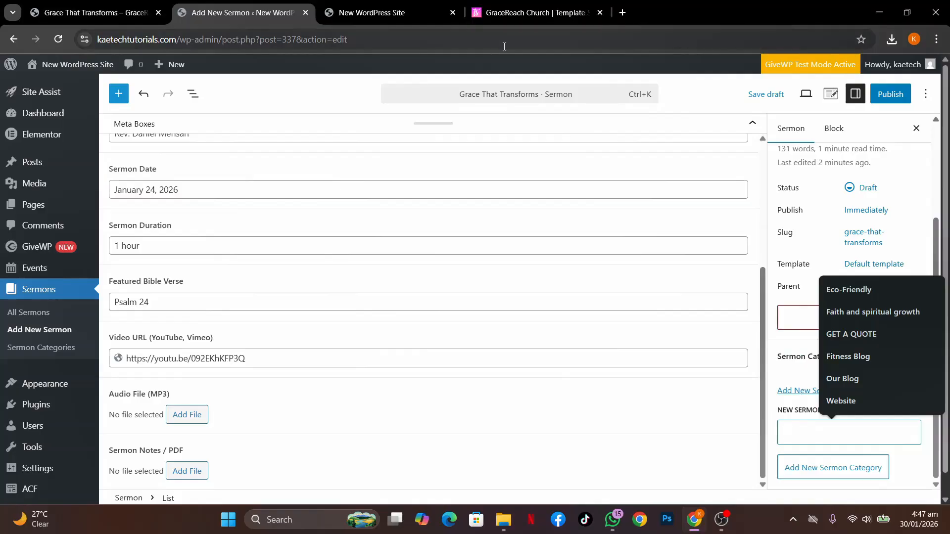
click(120, 10)
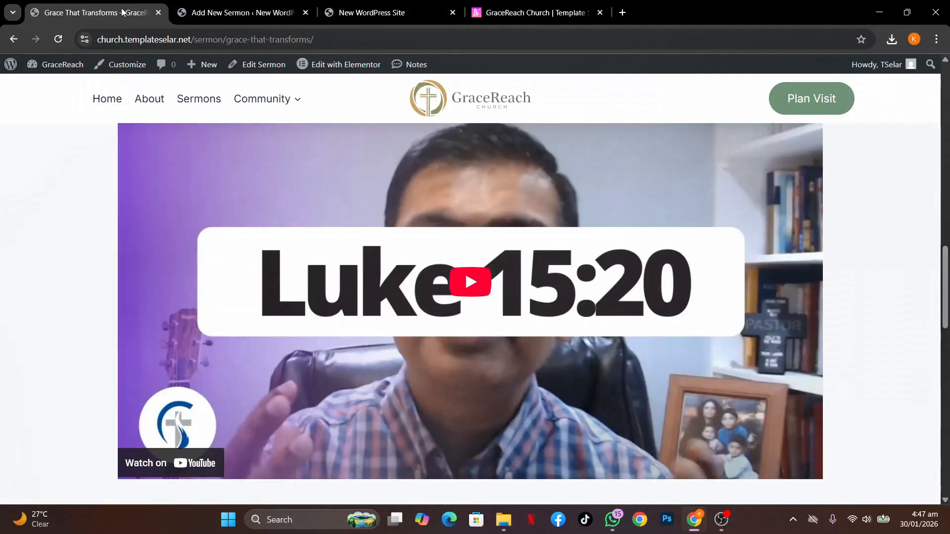
scroll(360, 168, up, 10)
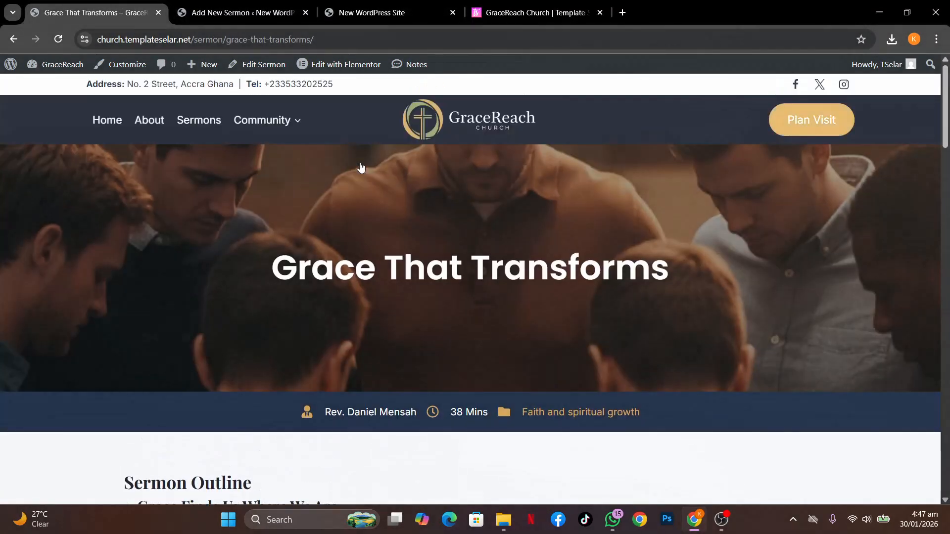
click(240, 12)
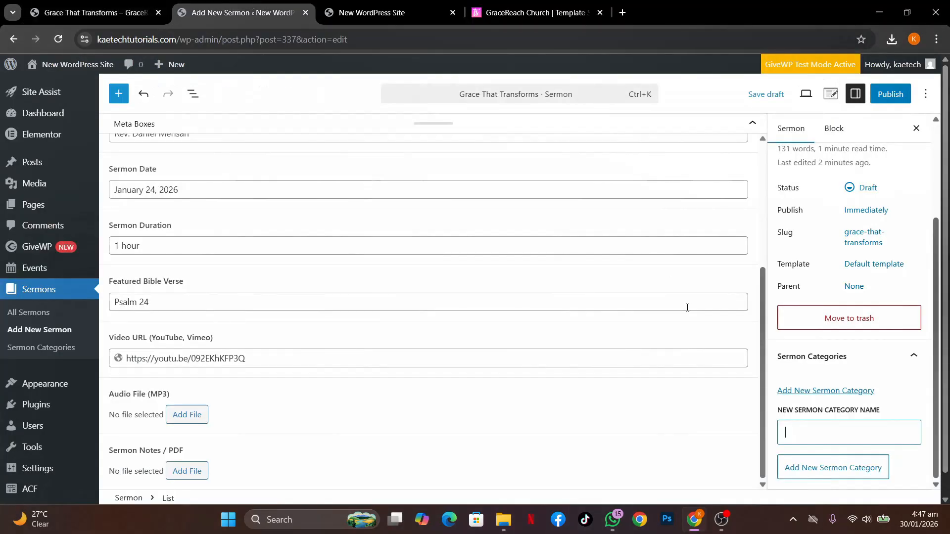
click(841, 430)
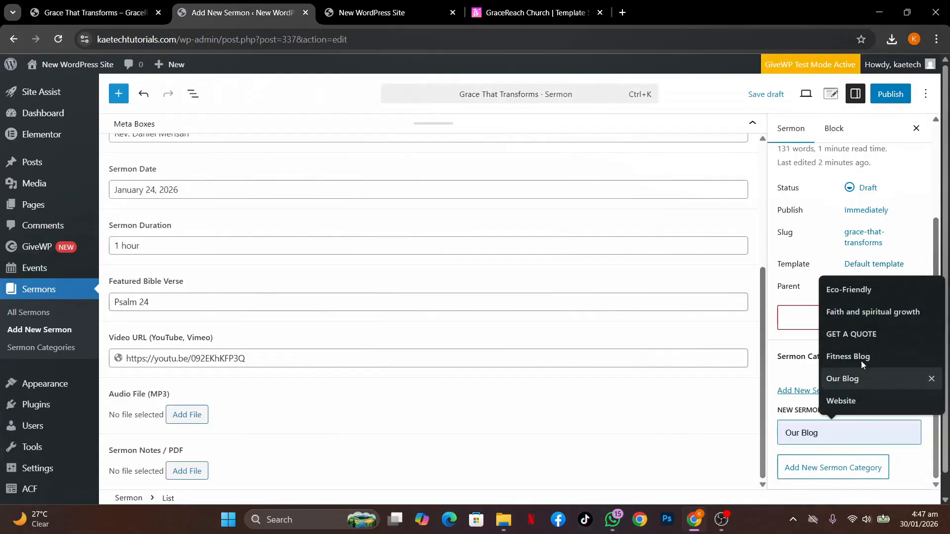
click(878, 311)
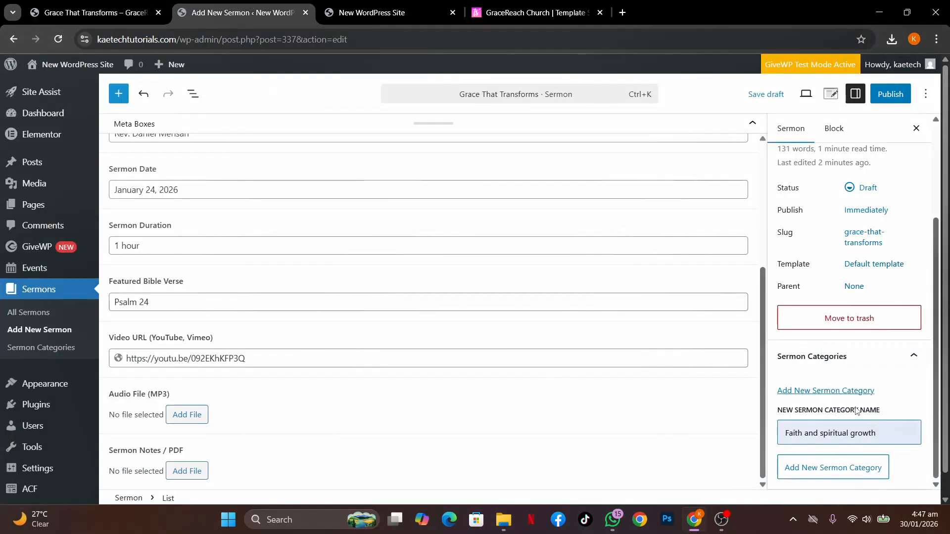
Publish the "Grace That Transforms" sermon and confirm the pre-publish check.
scroll(857, 411, up, 3)
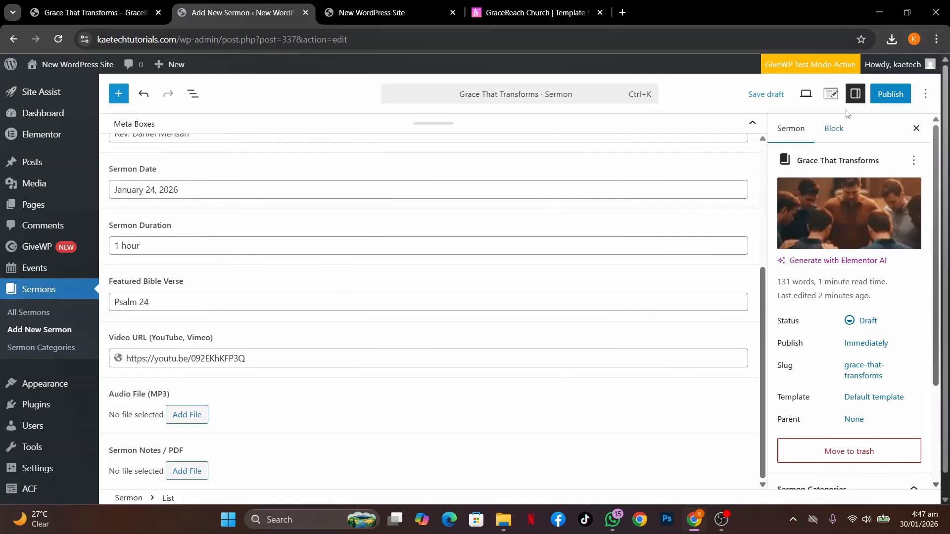
click(889, 95)
click(886, 96)
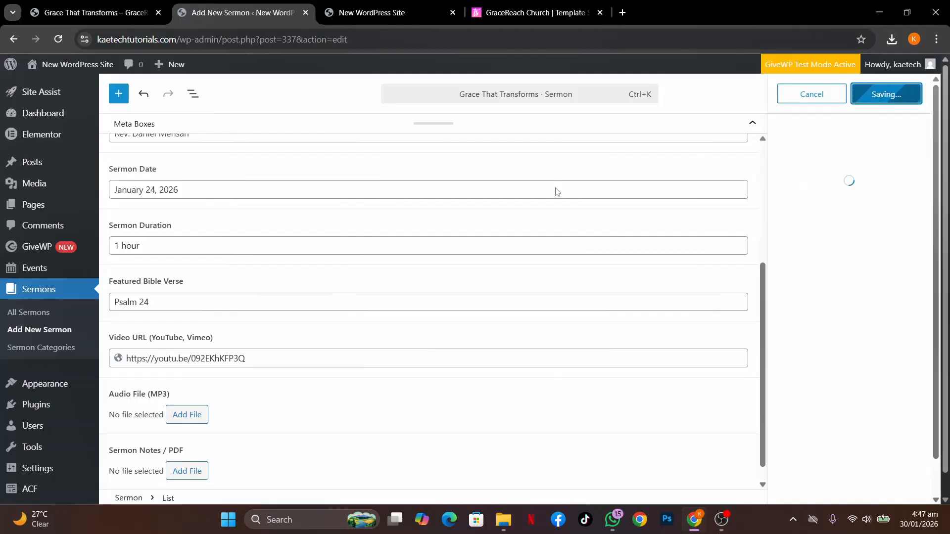
Reload the new site's homepage and check the speaker, duration, category and image in its featured sermon section.
click(386, 15)
click(58, 39)
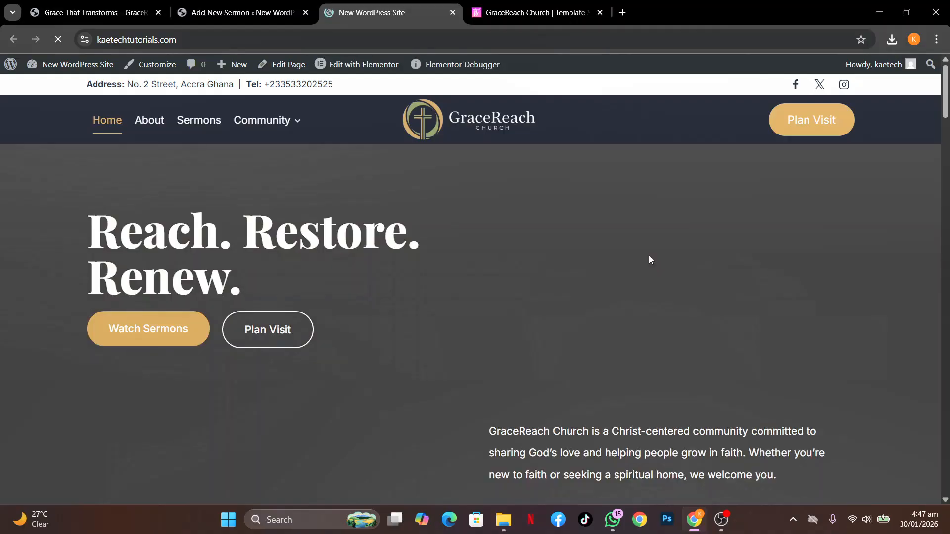
scroll(648, 255, down, 5)
scroll(650, 258, down, 15)
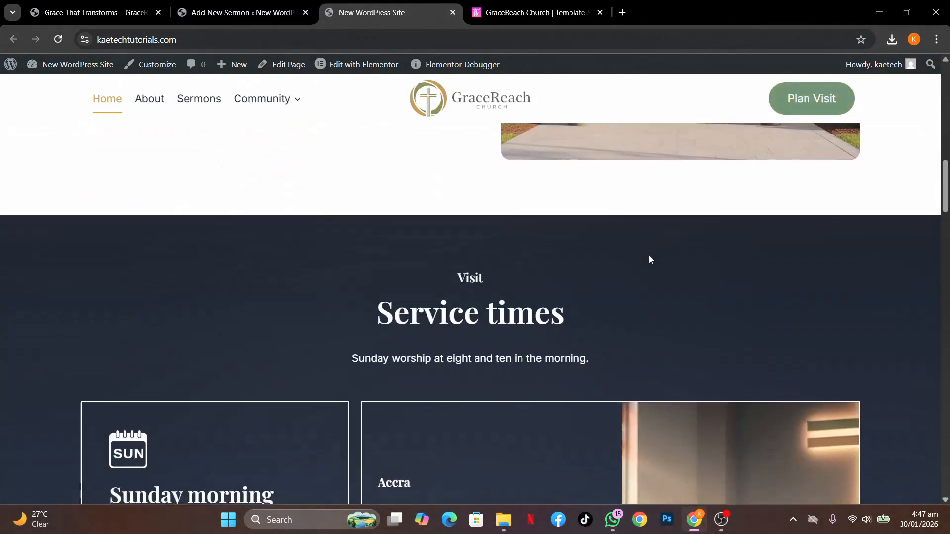
scroll(649, 258, down, 2)
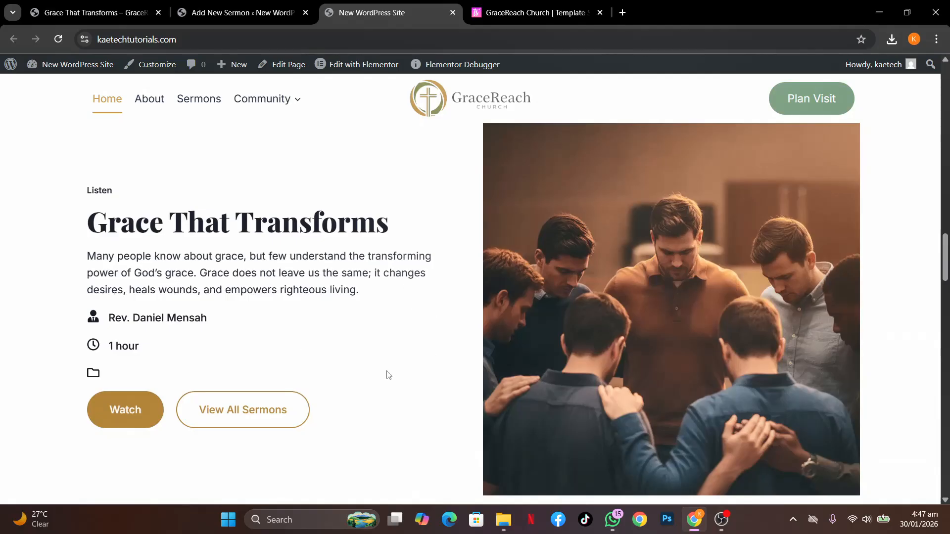
scroll(428, 395, down, 3)
scroll(429, 394, up, 2)
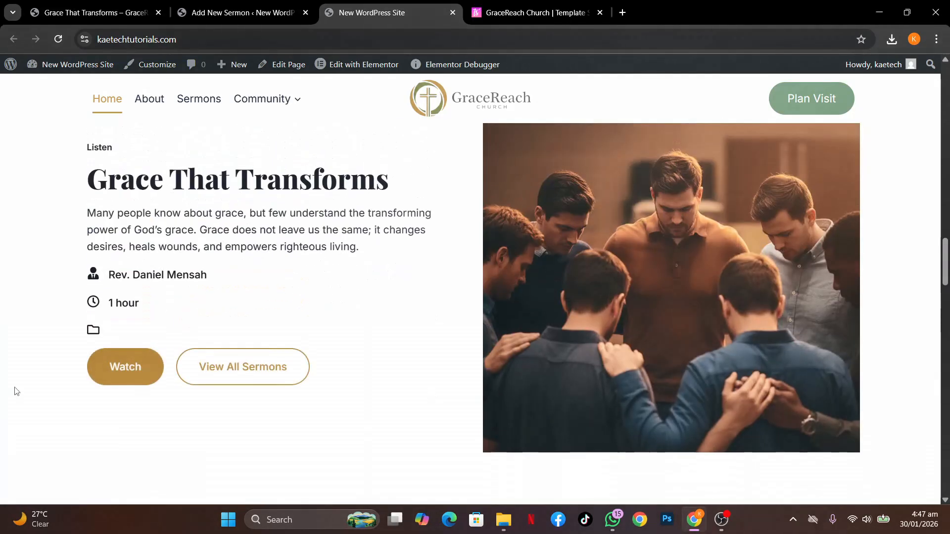
Open the published "Grace That Transforms" sermon from the homepage and review its page layout and outline.
click(119, 368)
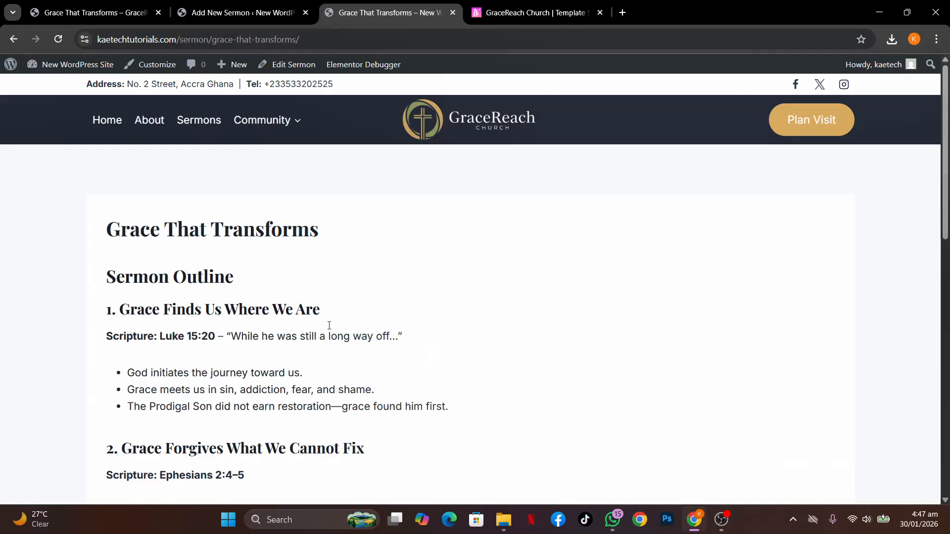
scroll(535, 364, down, 12)
scroll(536, 365, up, 11)
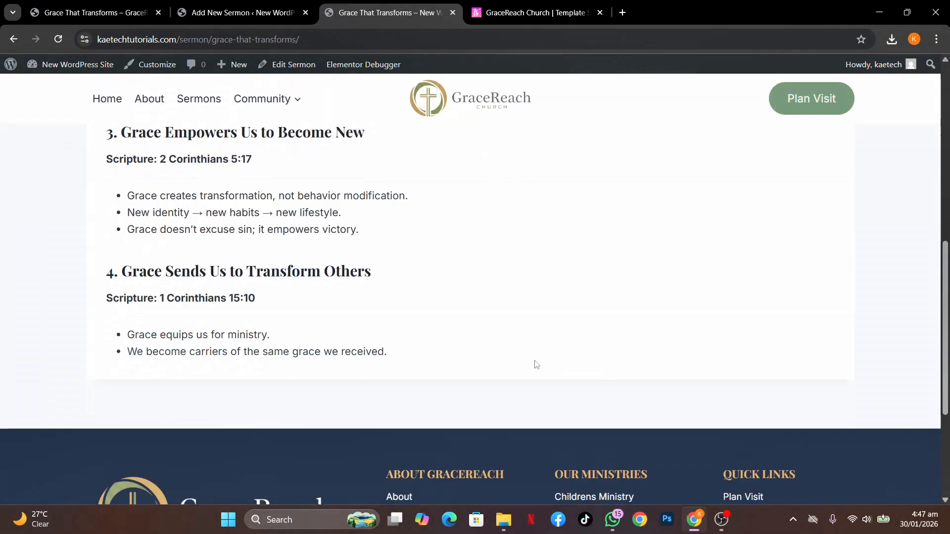
scroll(536, 365, up, 1)
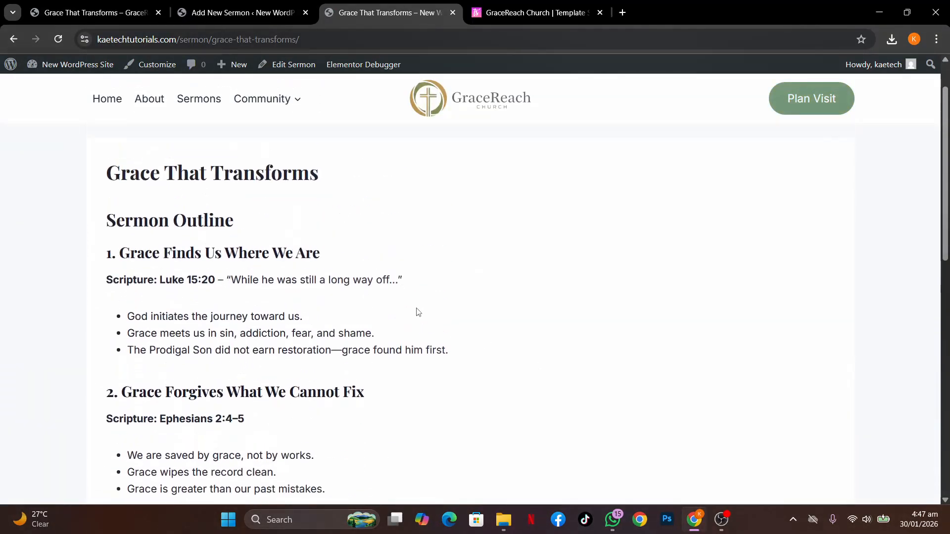
scroll(512, 273, up, 2)
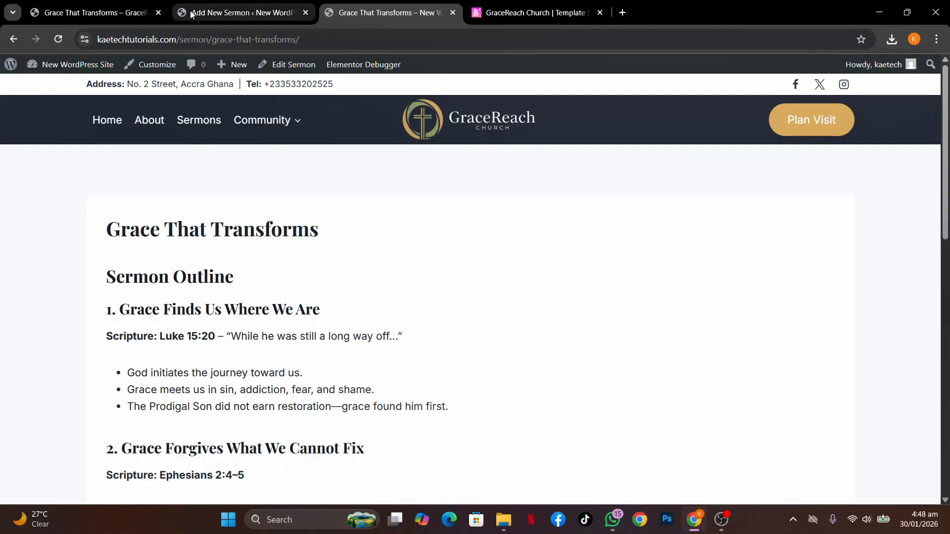
Compare the demo site's sermon page design, including its header and video, with the new site's sermon page.
click(93, 14)
scroll(453, 204, down, 15)
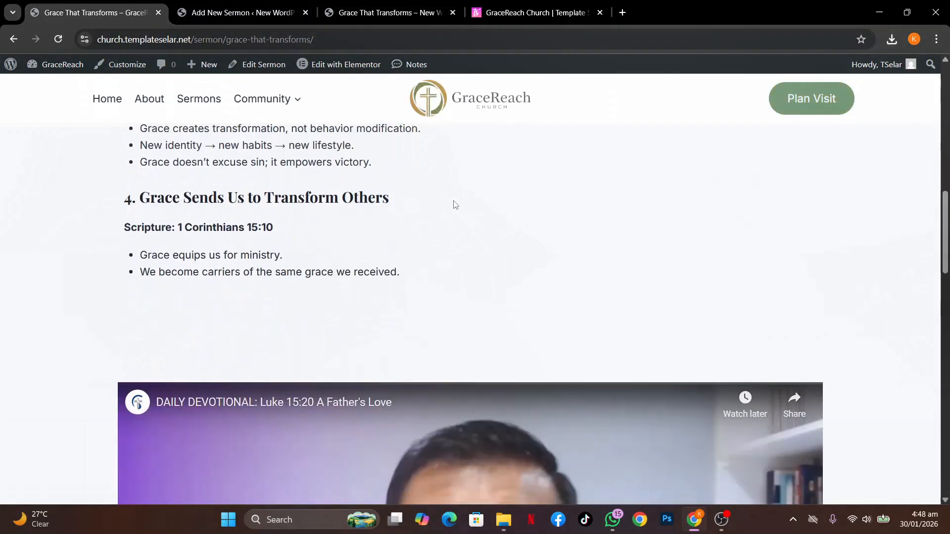
scroll(453, 205, up, 15)
click(354, 7)
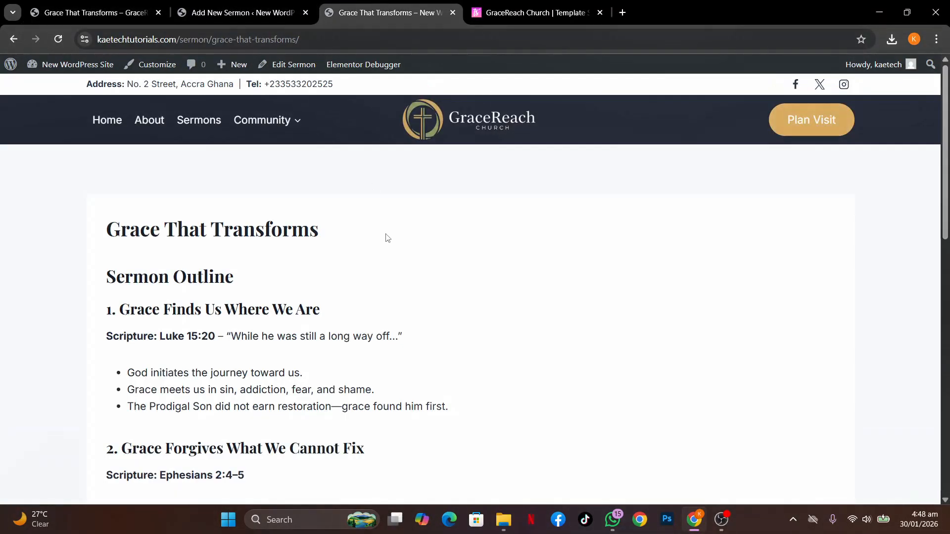
scroll(387, 238, down, 10)
scroll(387, 238, up, 9)
Open the sermons template Elementor Single Post #319 for editing from the site's Theme Builder single post parts.
click(221, 14)
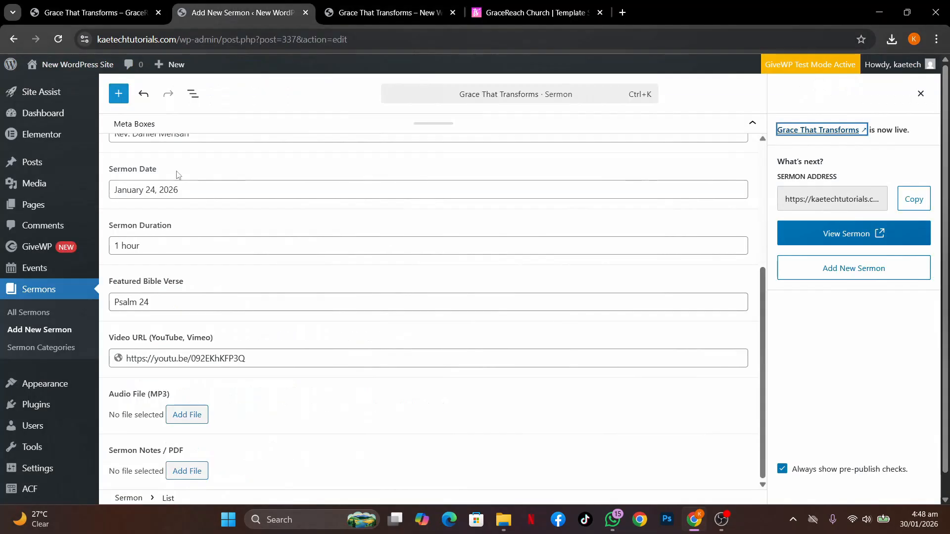
mouse_move(30, 140)
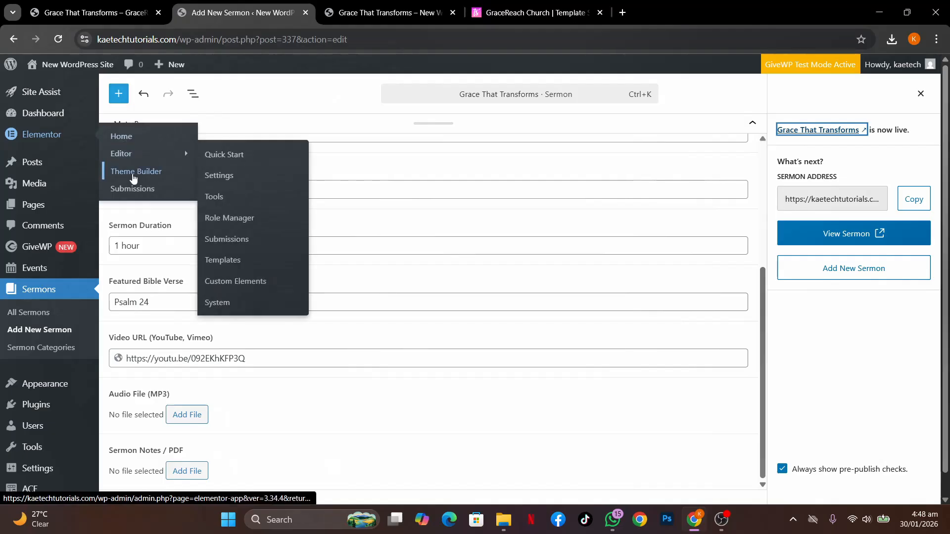
click(133, 173)
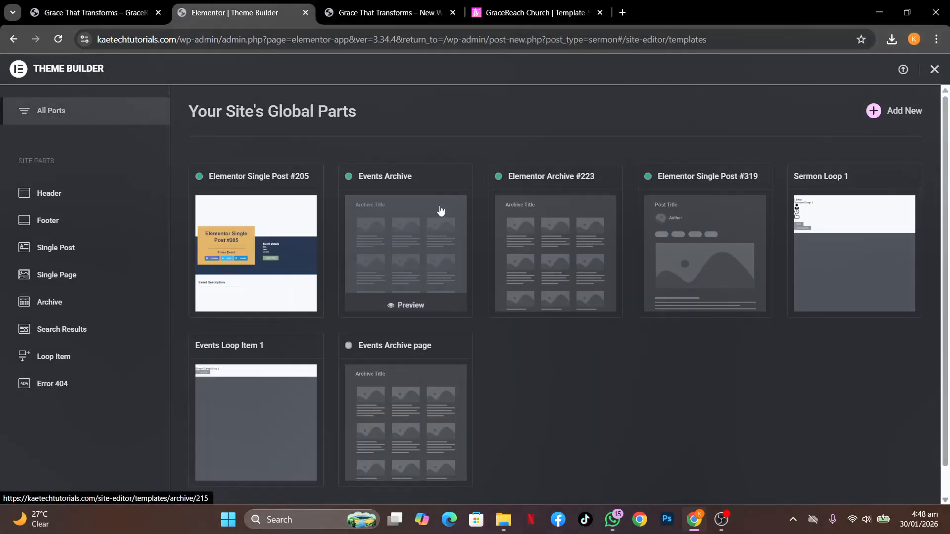
click(88, 254)
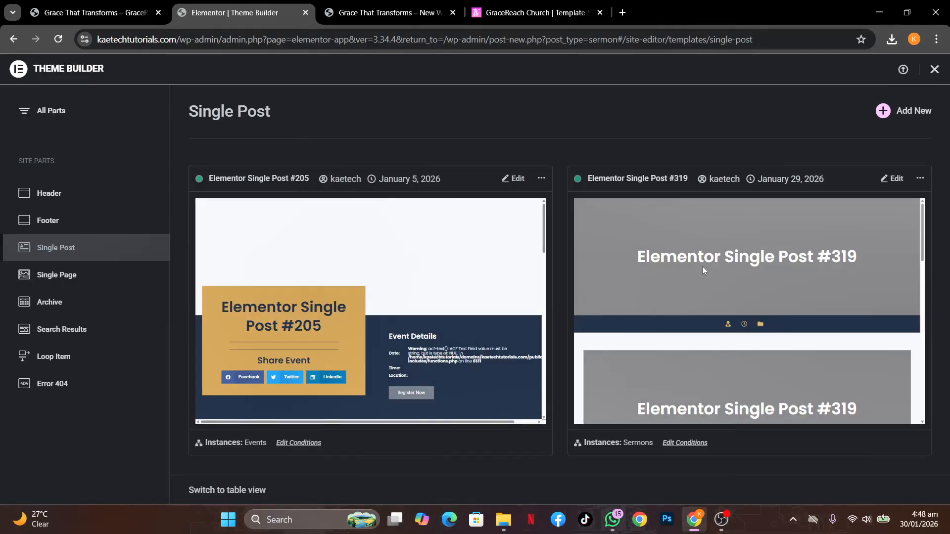
click(893, 179)
click(364, 12)
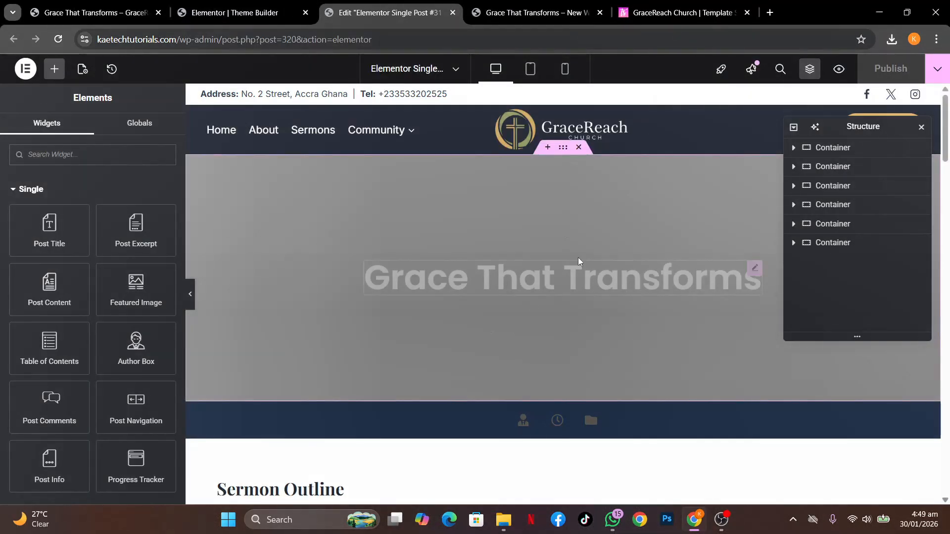
Review the sermon template's layout and save its display conditions as Include, Sermons, All.
scroll(577, 257, down, 4)
scroll(577, 257, up, 4)
scroll(578, 261, down, 6)
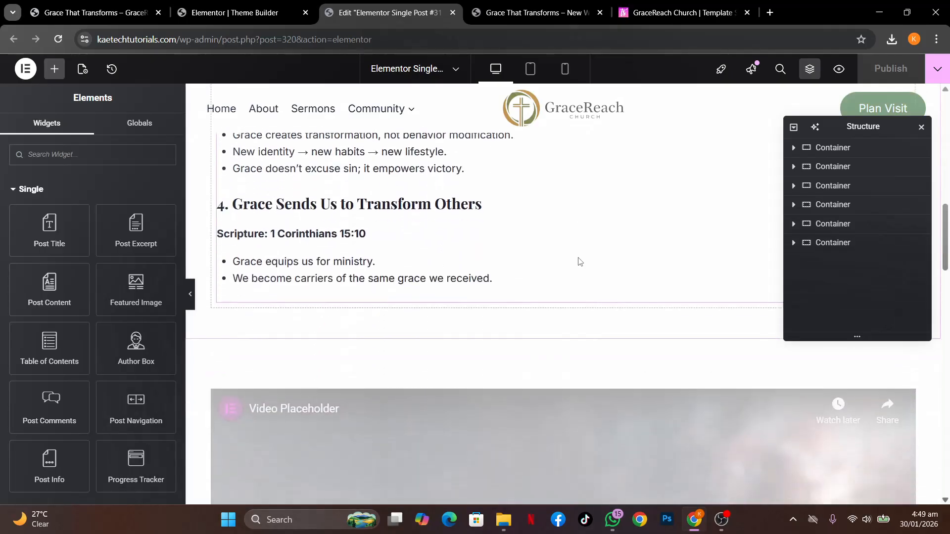
scroll(578, 261, up, 6)
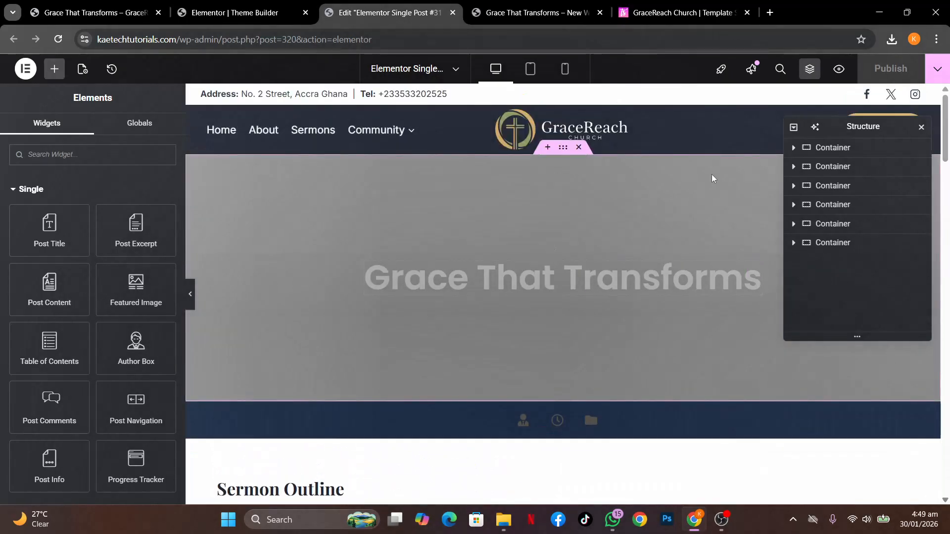
click(938, 72)
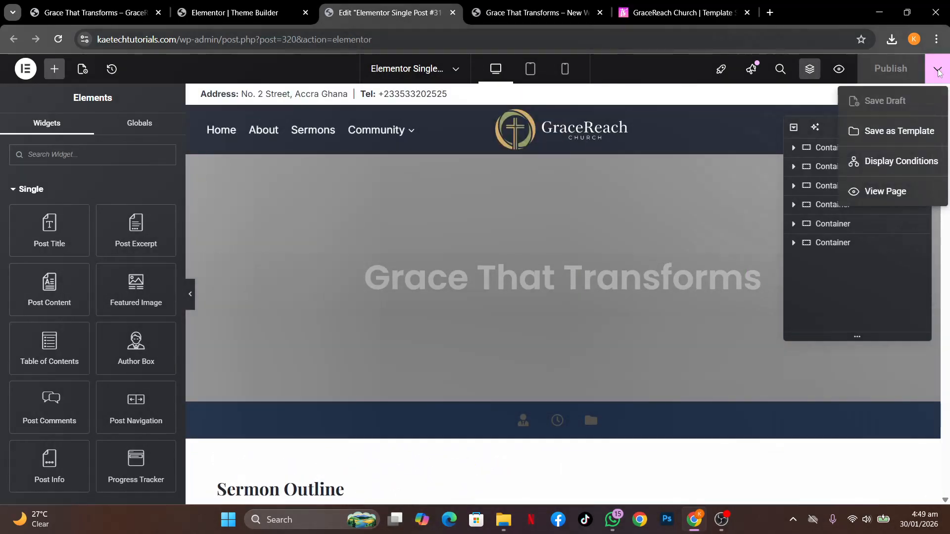
click(891, 168)
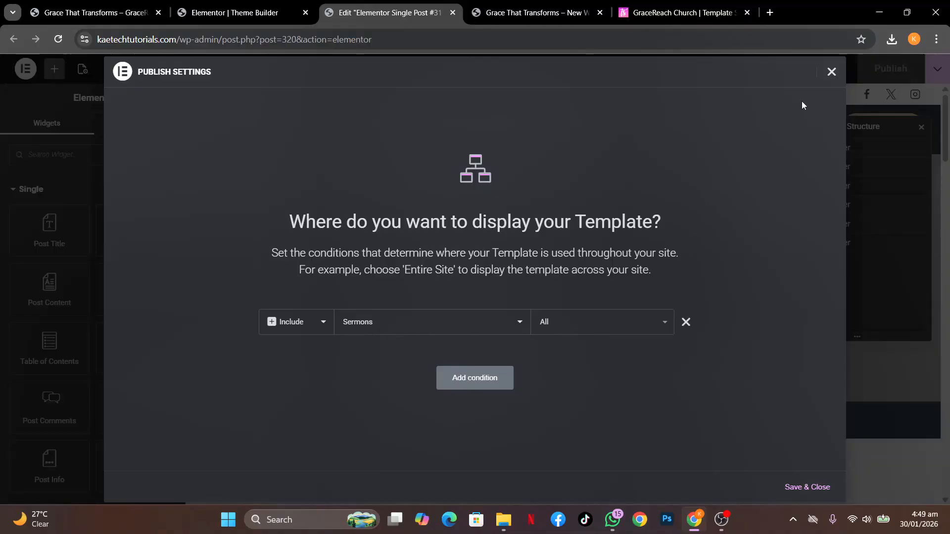
click(831, 72)
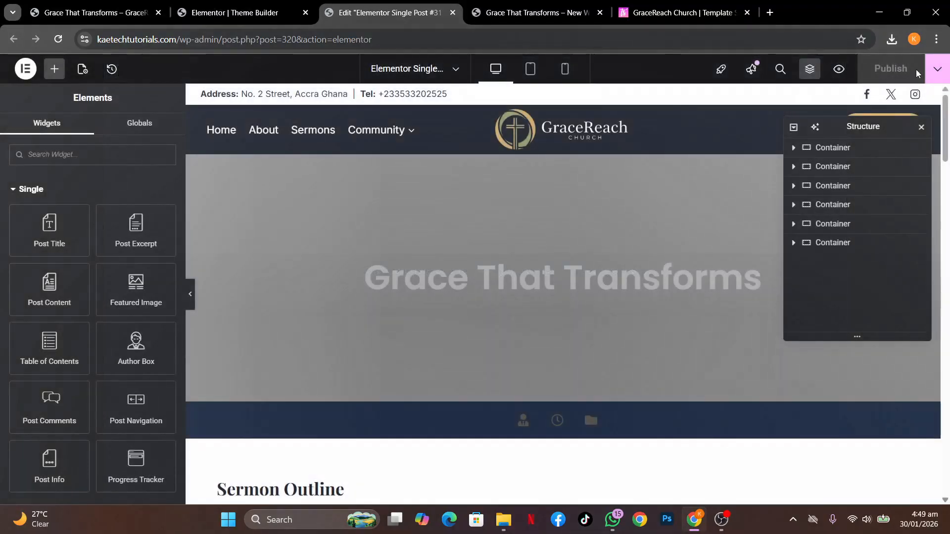
click(937, 69)
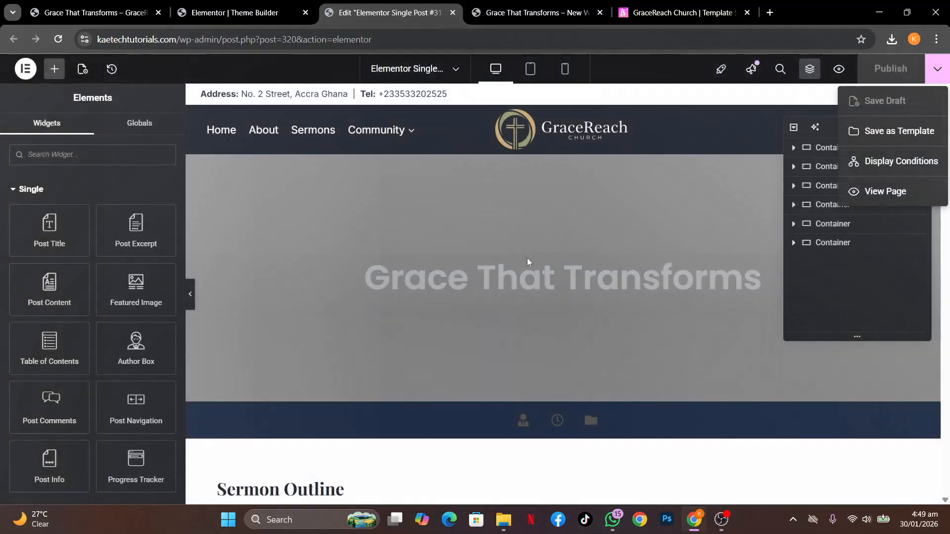
click(896, 163)
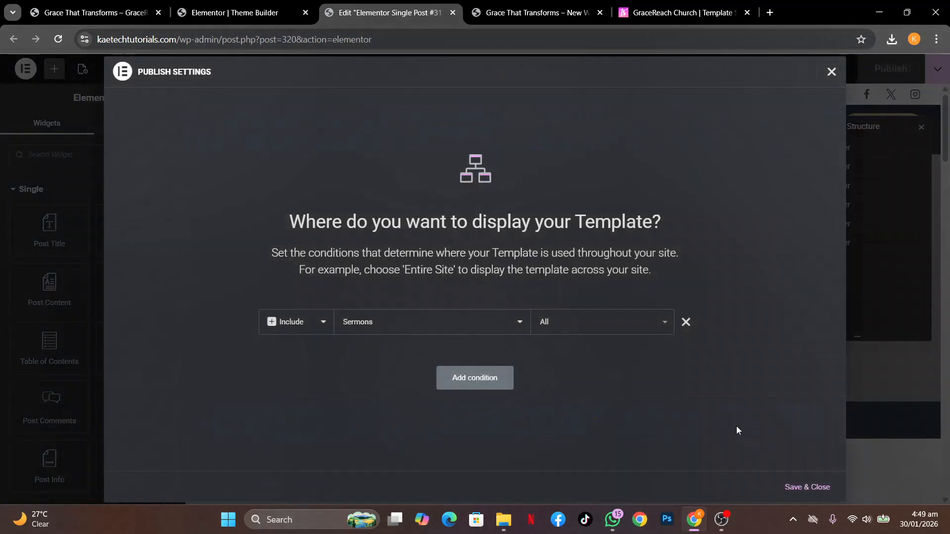
click(800, 488)
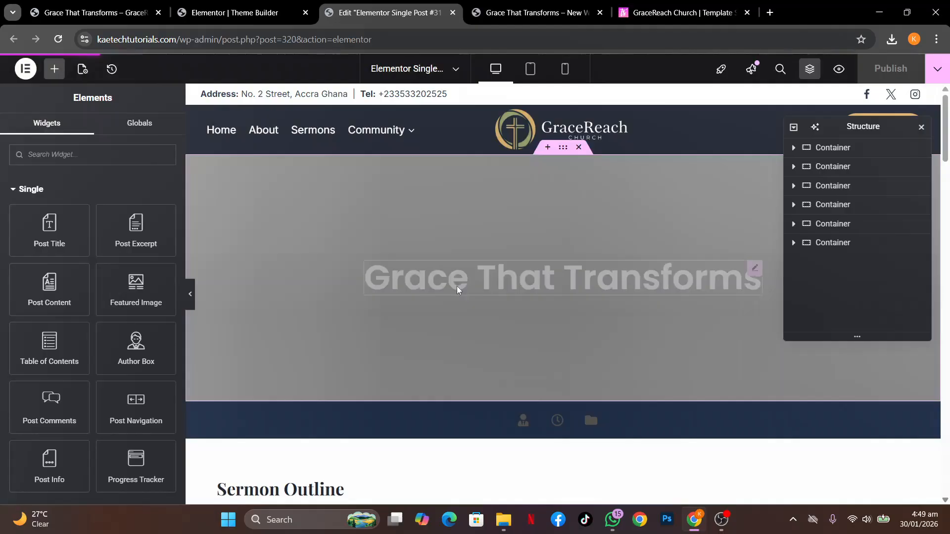
Reload the published "Grace That Transforms" sermon page and check that the template's full layout is applied.
scroll(456, 286, down, 8)
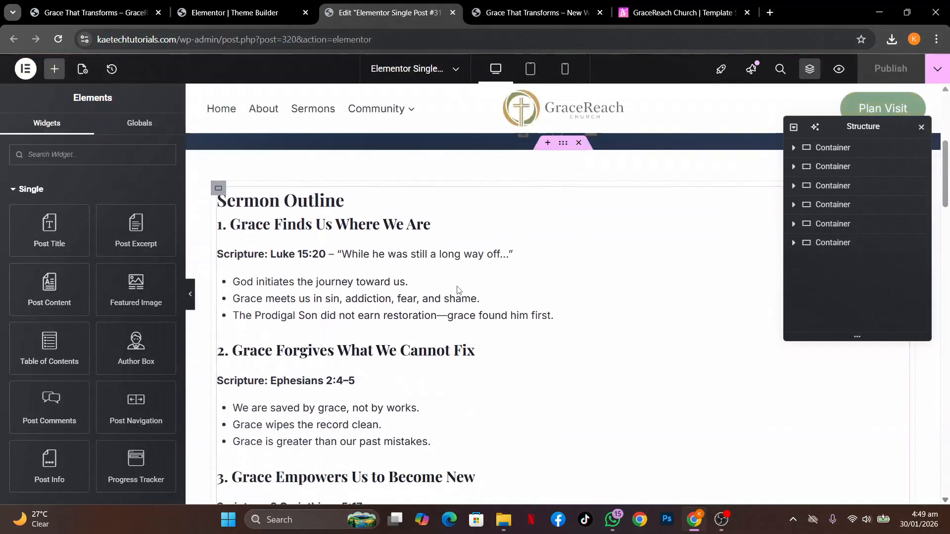
scroll(456, 286, up, 9)
click(532, 12)
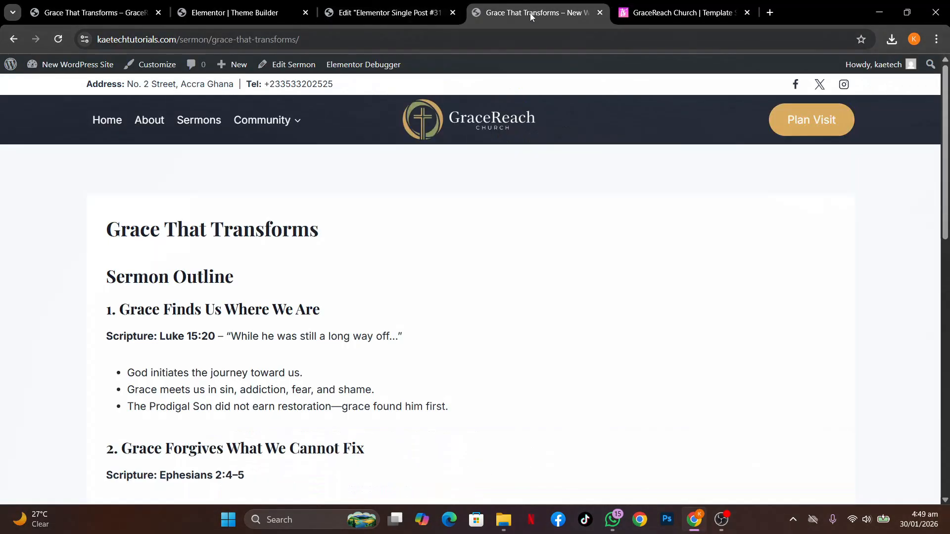
click(60, 41)
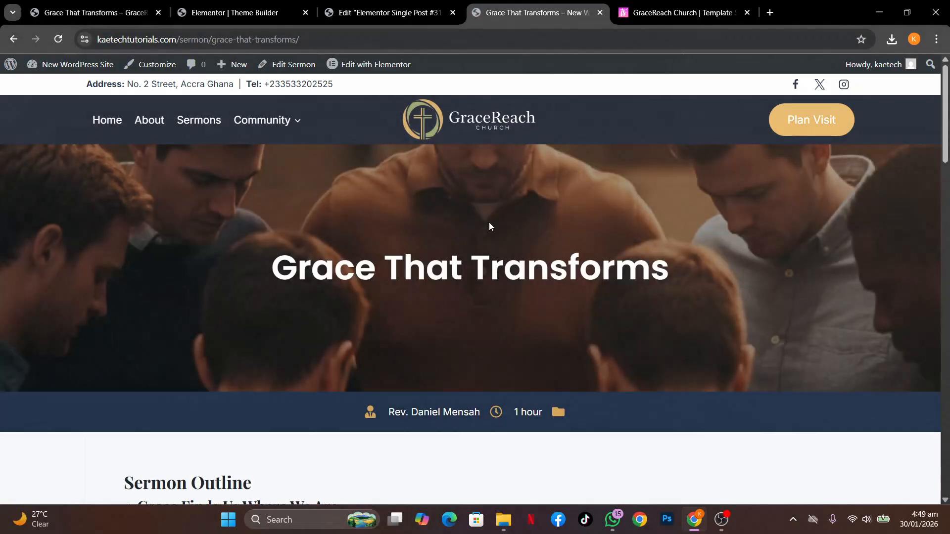
scroll(490, 227, down, 5)
scroll(490, 225, down, 15)
scroll(488, 225, up, 20)
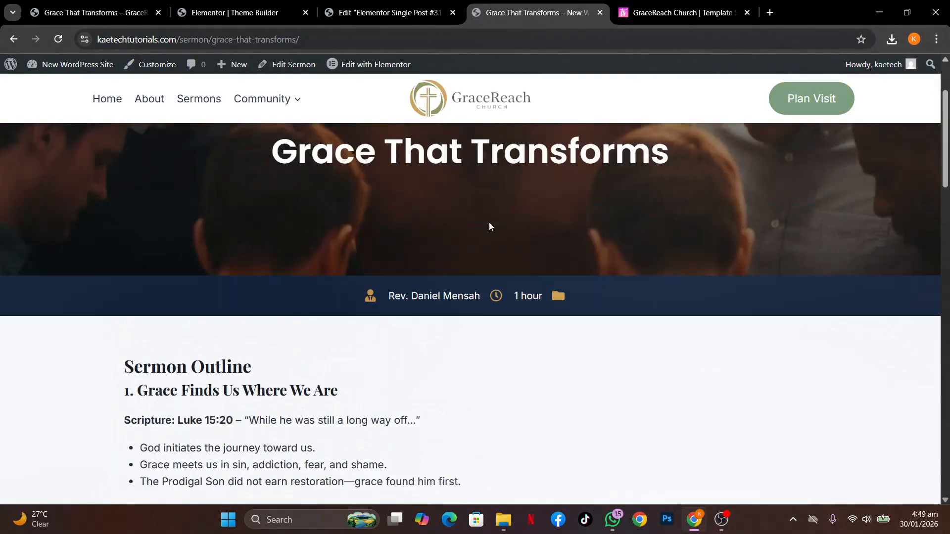
Return to the sermon template editor, reopen the display conditions and save them again.
click(364, 13)
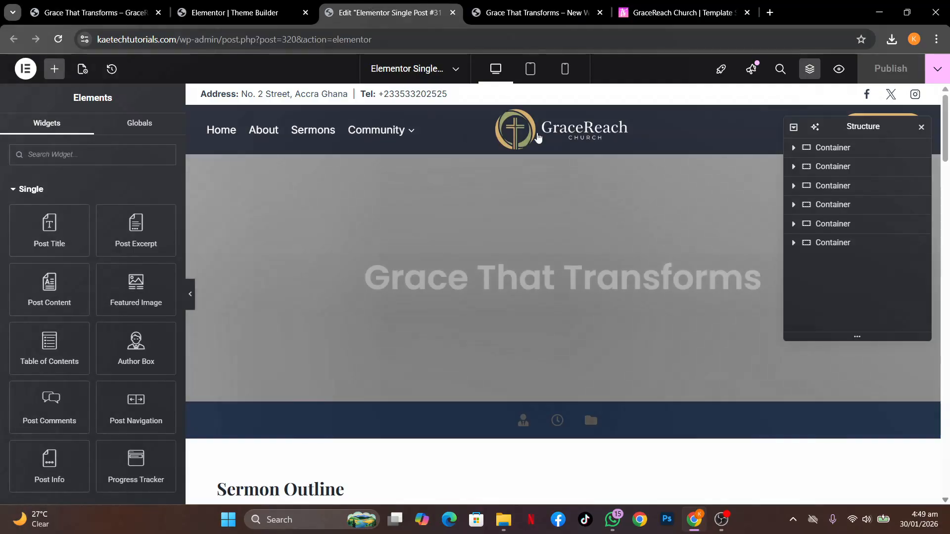
right_click(932, 69)
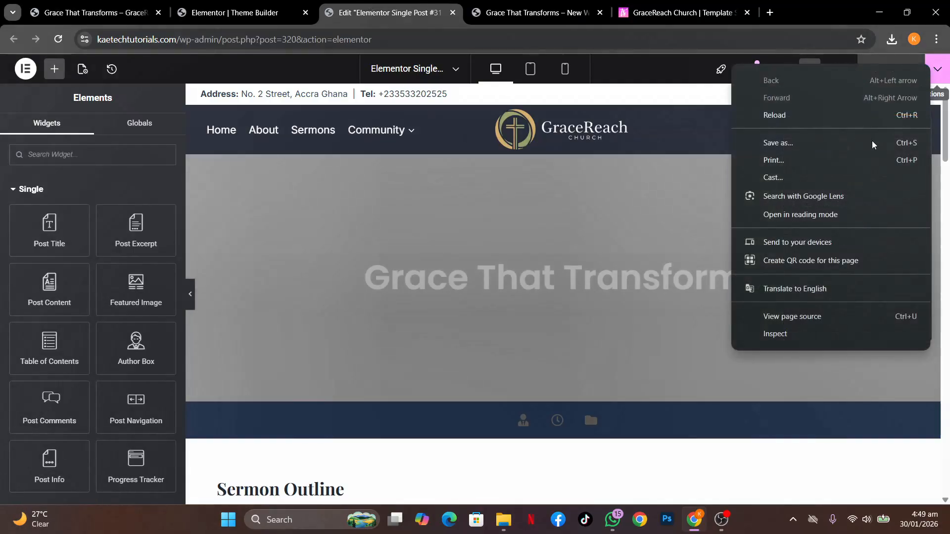
click(938, 69)
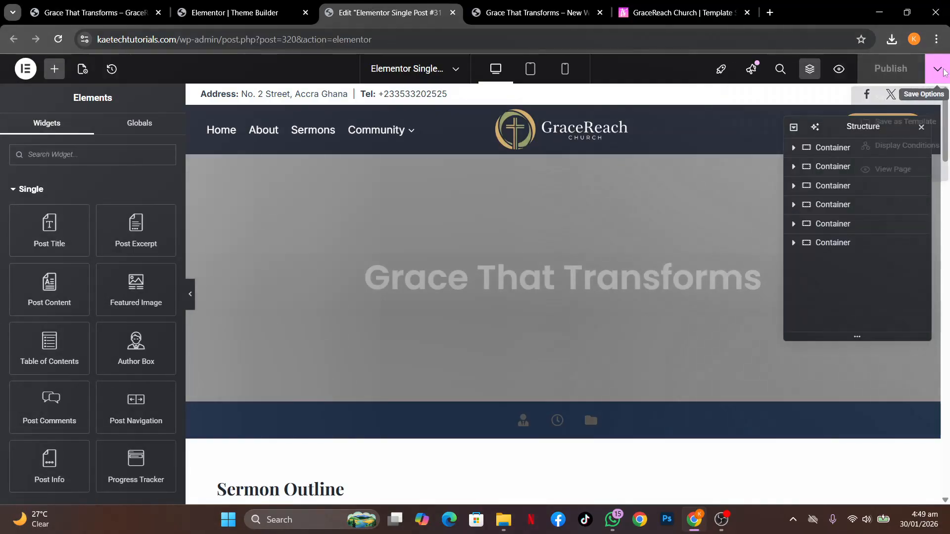
click(938, 69)
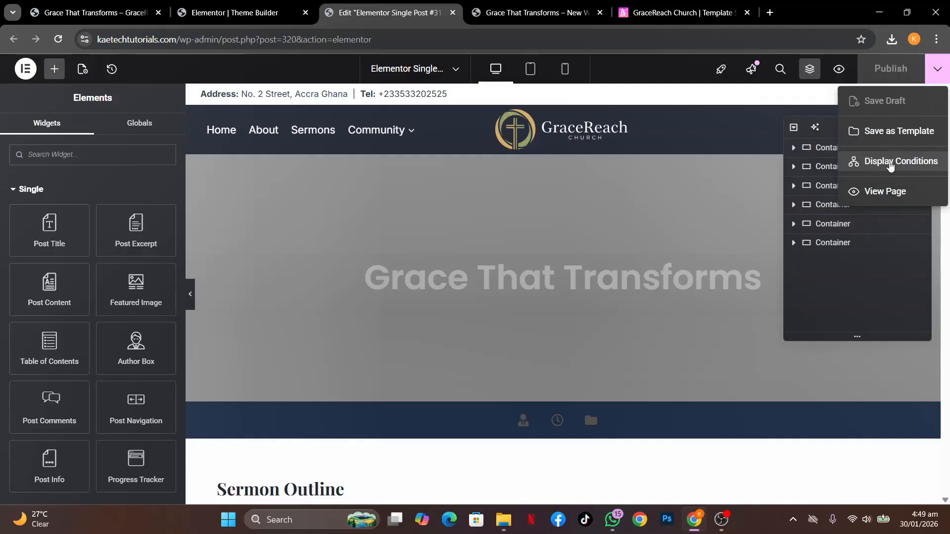
click(891, 167)
click(807, 487)
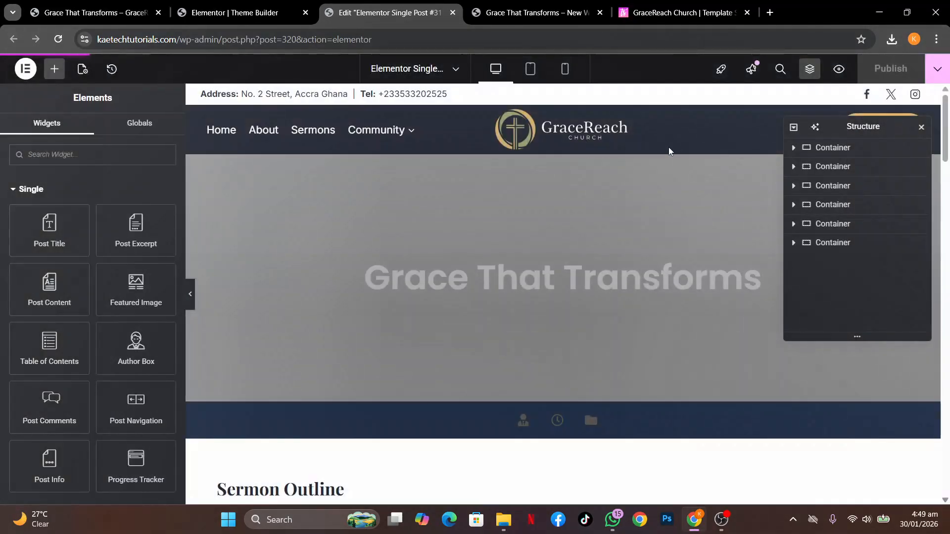
Review the sermon page again from its header image down to the Watch More Sermons section and footer.
click(530, 13)
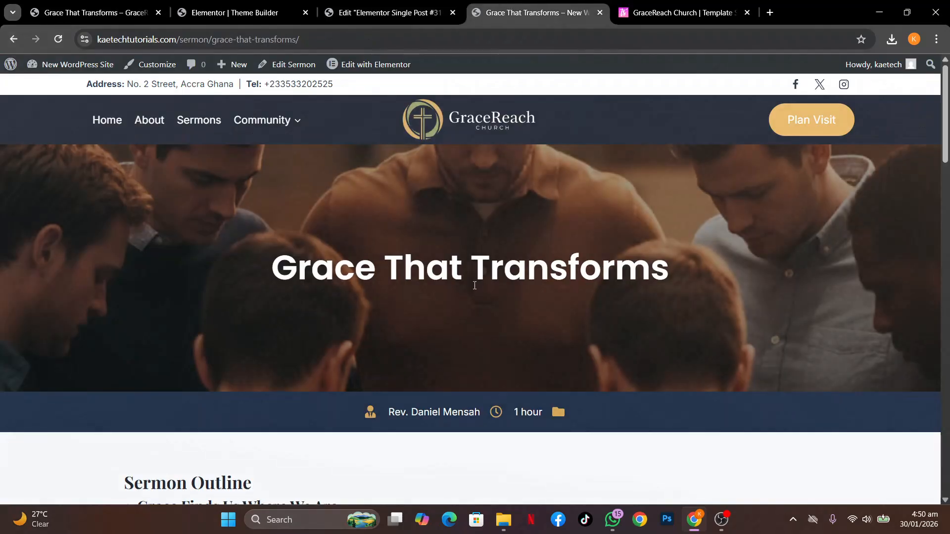
scroll(475, 290, down, 5)
scroll(475, 289, down, 15)
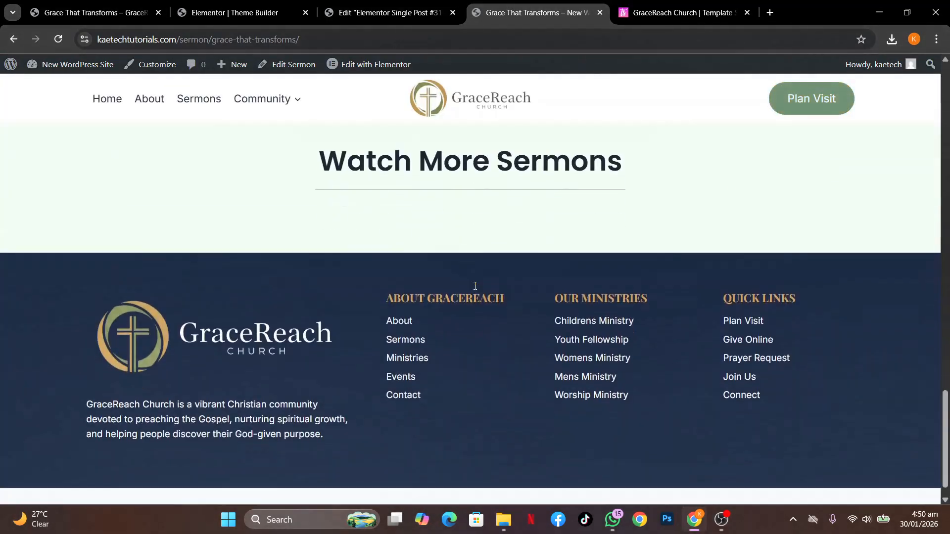
scroll(475, 290, up, 20)
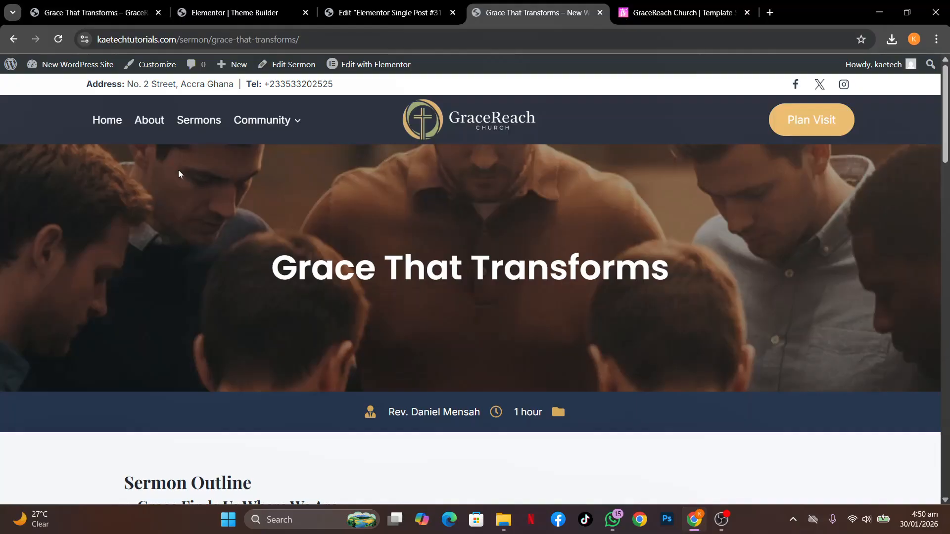
Open the site's Sermons page and check the featured sermon's details and image.
mouse_move(262, 122)
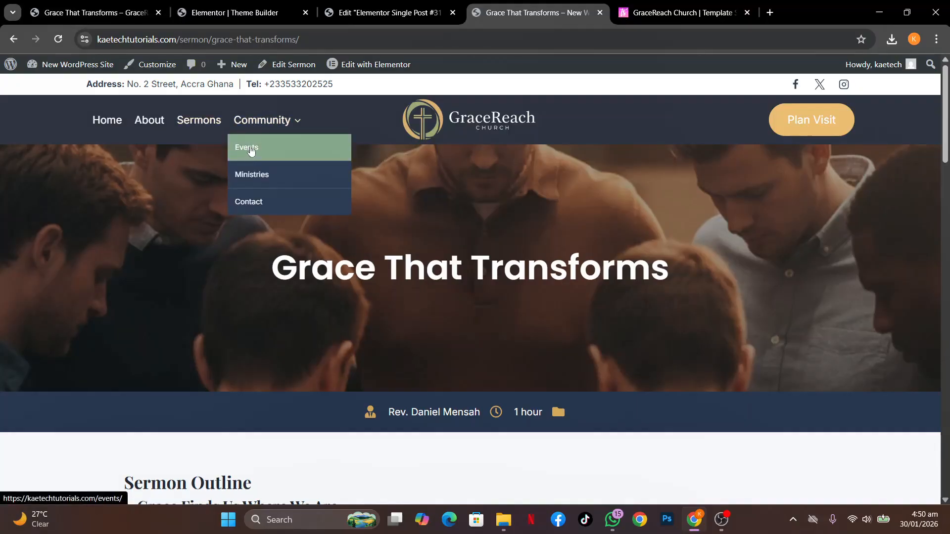
click(198, 121)
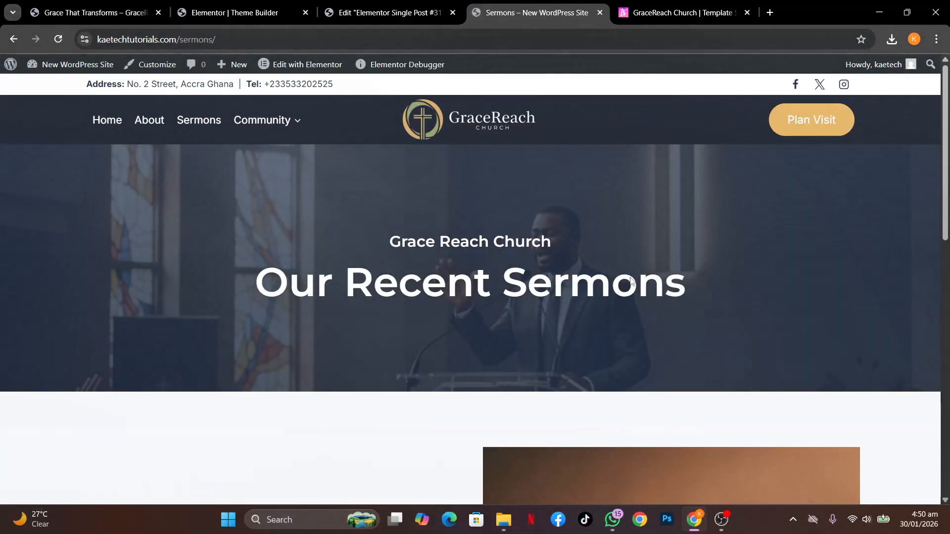
scroll(630, 277, down, 8)
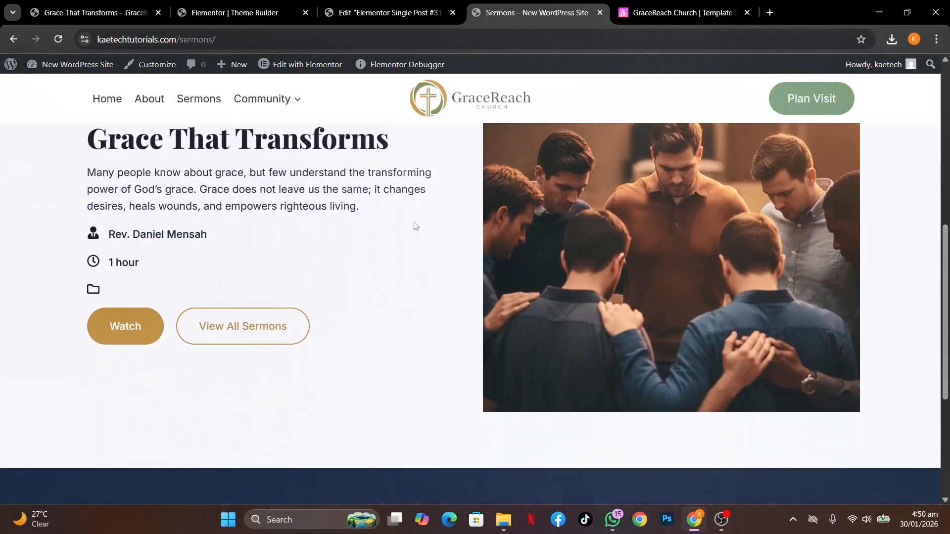
scroll(409, 226, up, 8)
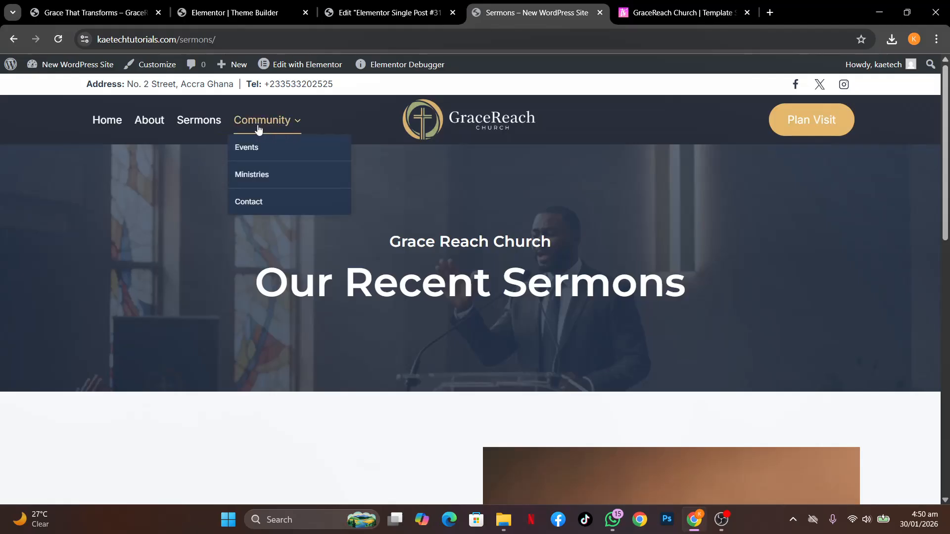
Open the site's Events page and examine its header and event listing area.
click(252, 147)
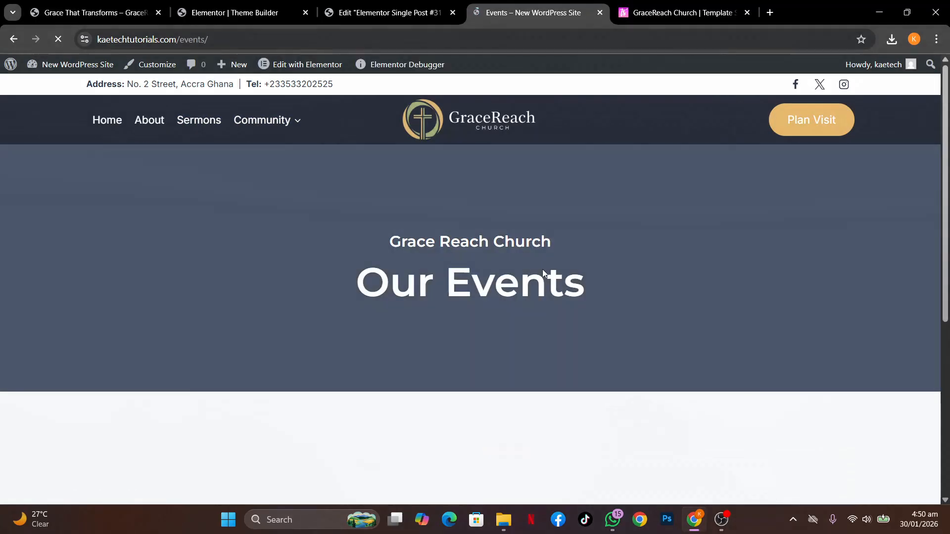
scroll(474, 324, down, 6)
scroll(535, 331, up, 4)
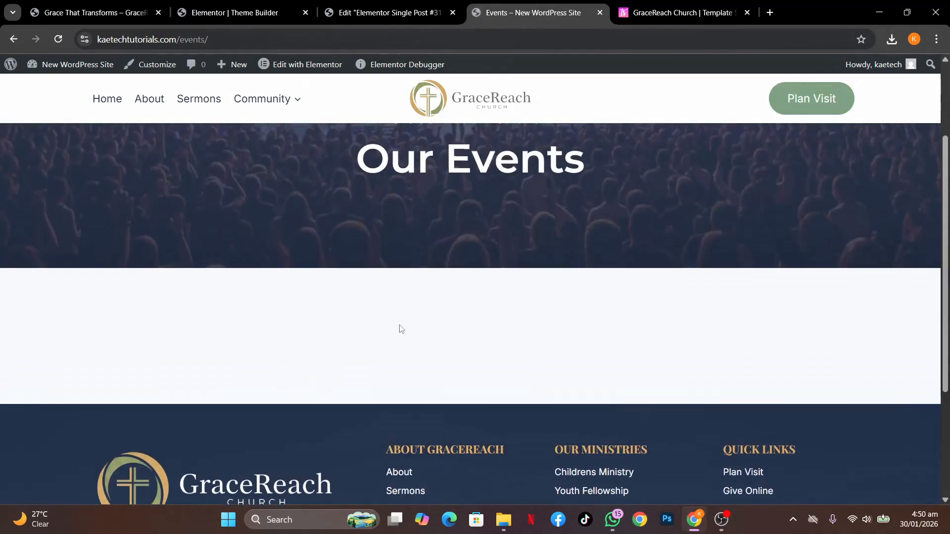
scroll(568, 293, up, 3)
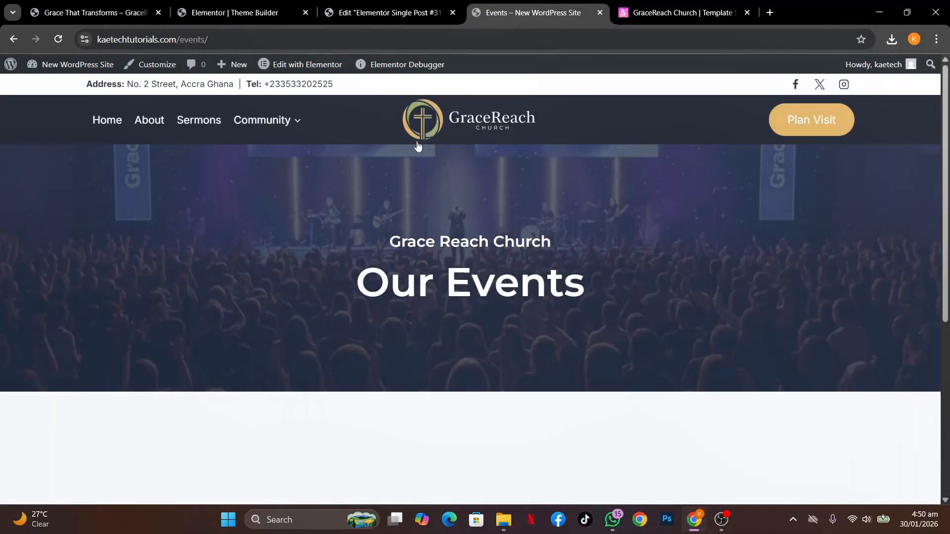
Leave the sermon template editor for the WordPress dashboard, start a new event and show its title and content area.
click(387, 15)
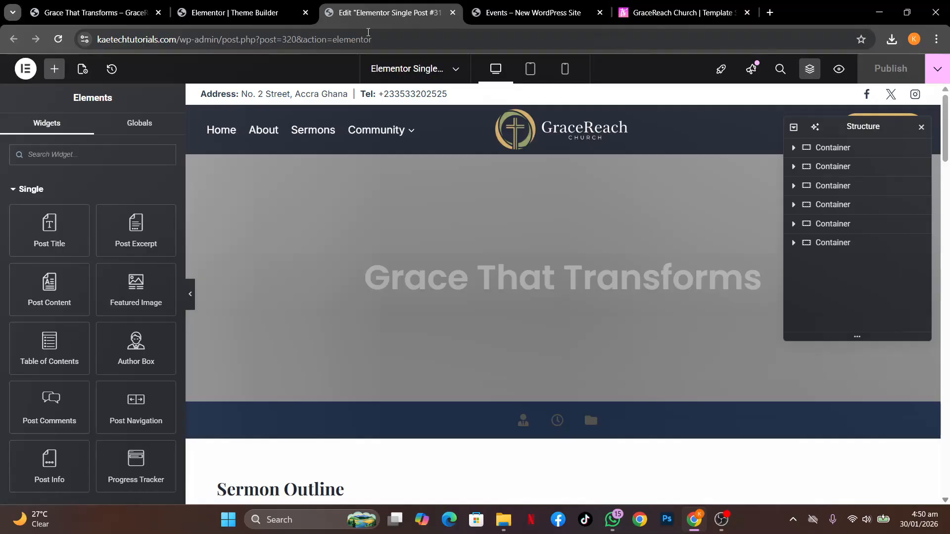
click(27, 73)
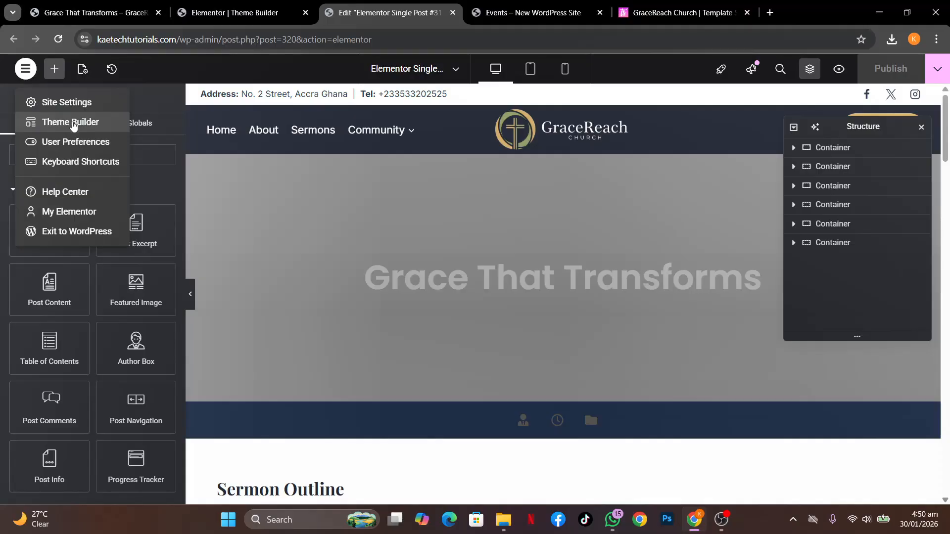
click(73, 125)
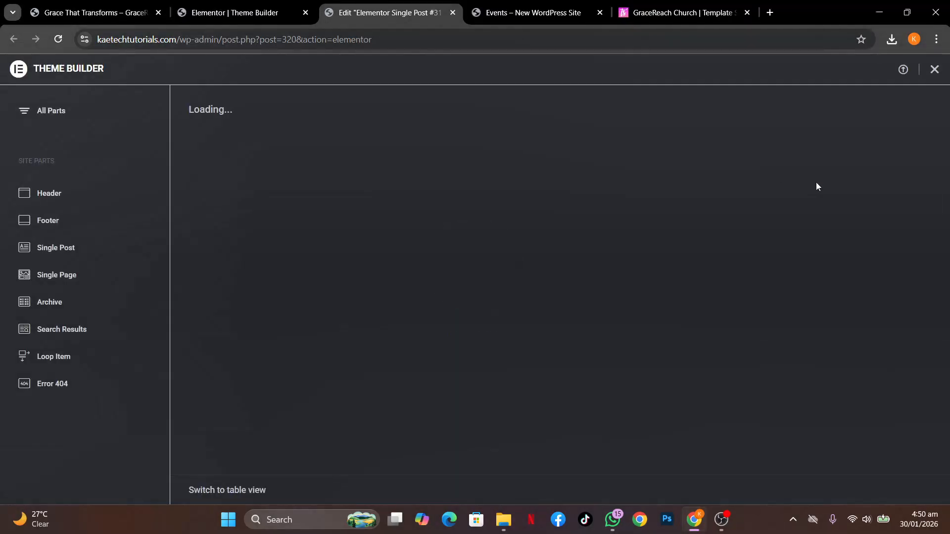
click(934, 69)
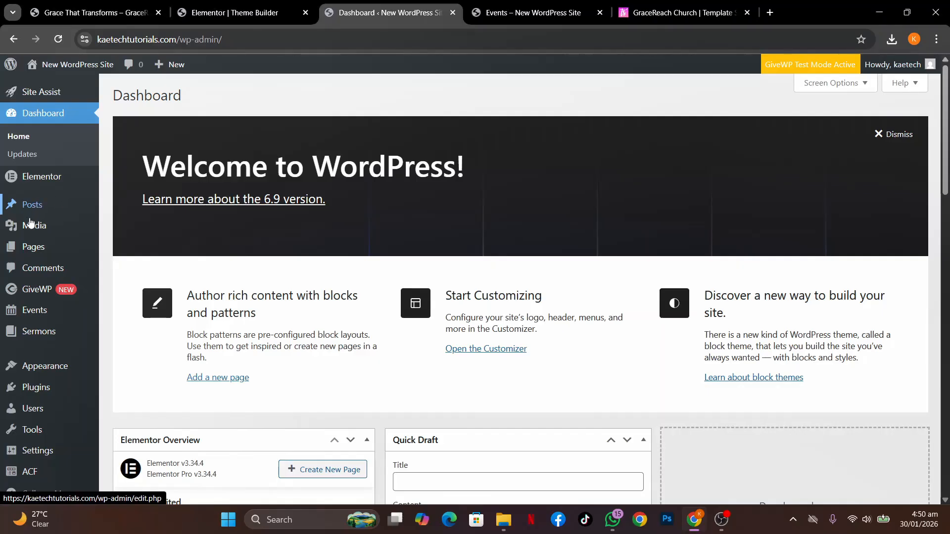
mouse_move(30, 310)
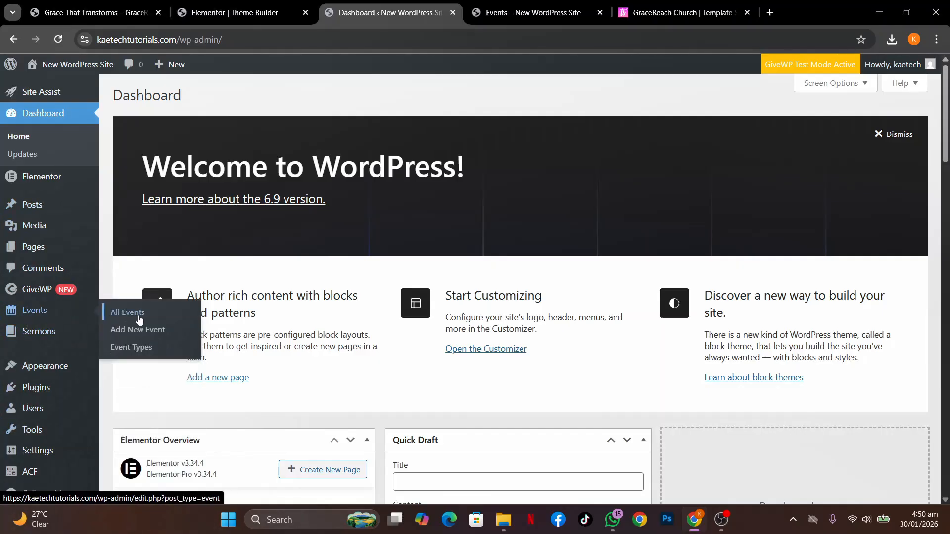
click(127, 329)
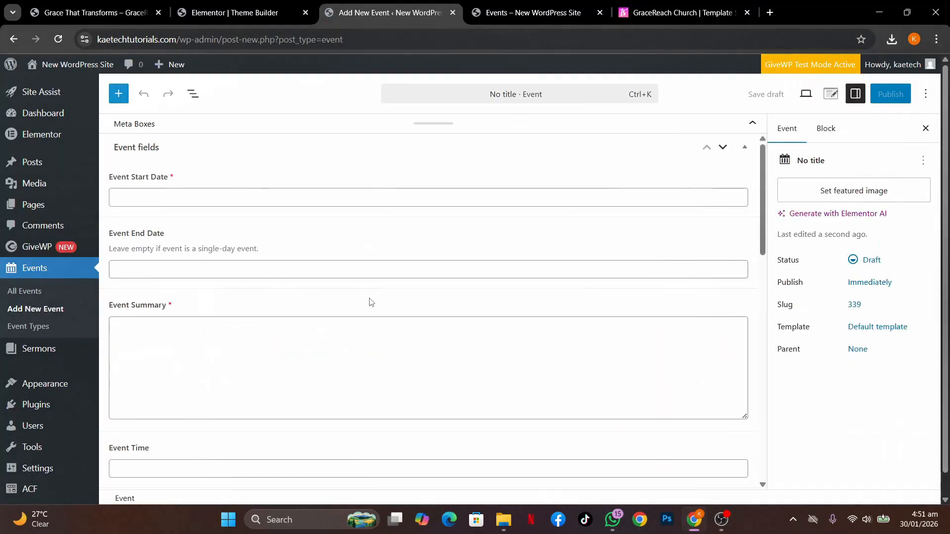
click(751, 123)
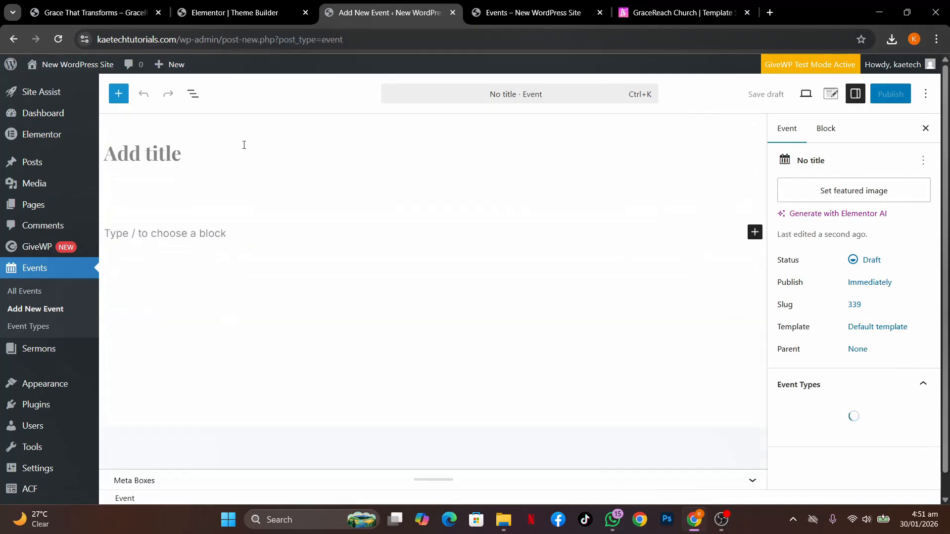
Title the new event "Youth conference", copying the title from the matching event on the demo site's Events page.
click(45, 17)
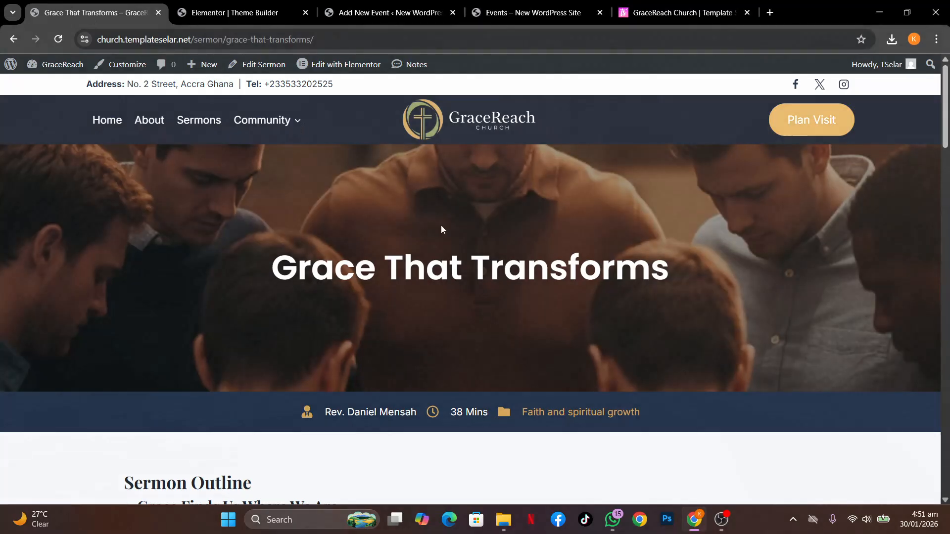
mouse_move(269, 132)
click(263, 150)
scroll(589, 249, down, 5)
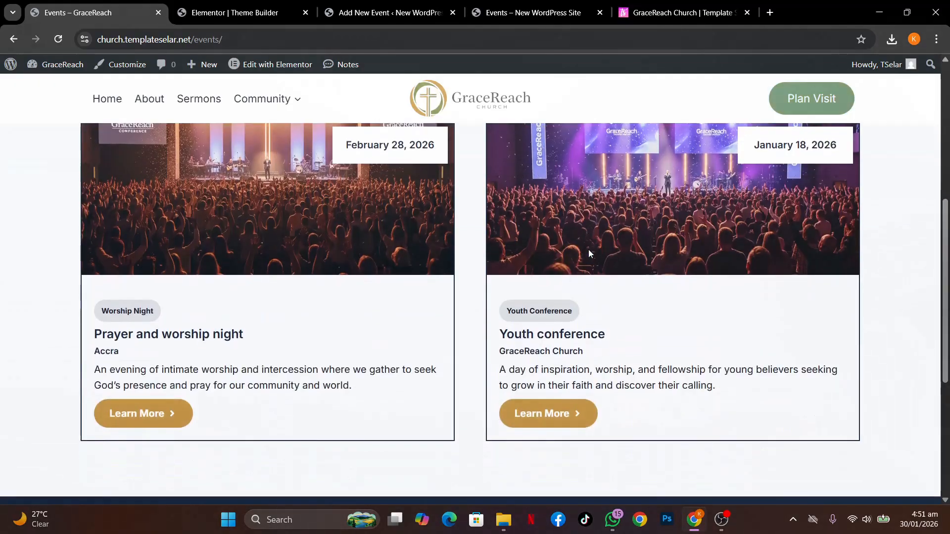
scroll(406, 356, up, 2)
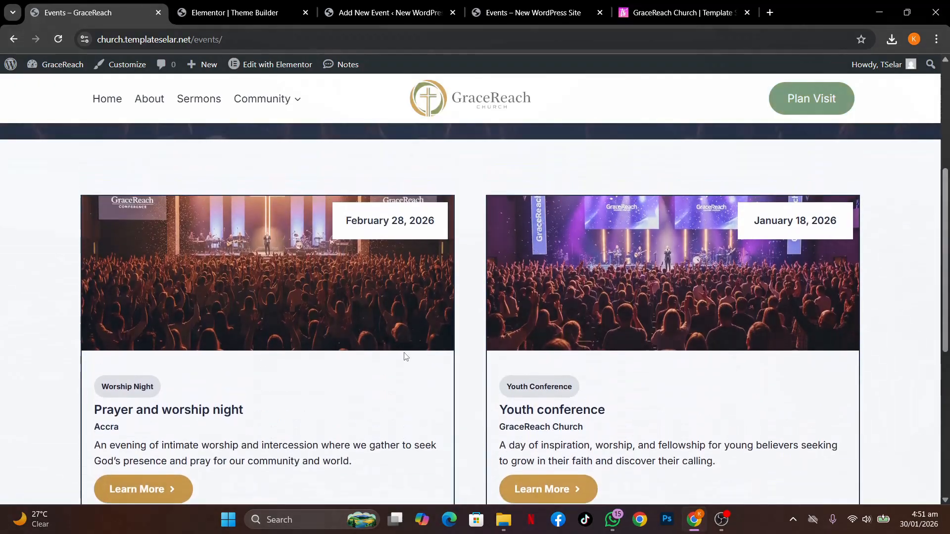
scroll(406, 356, down, 2)
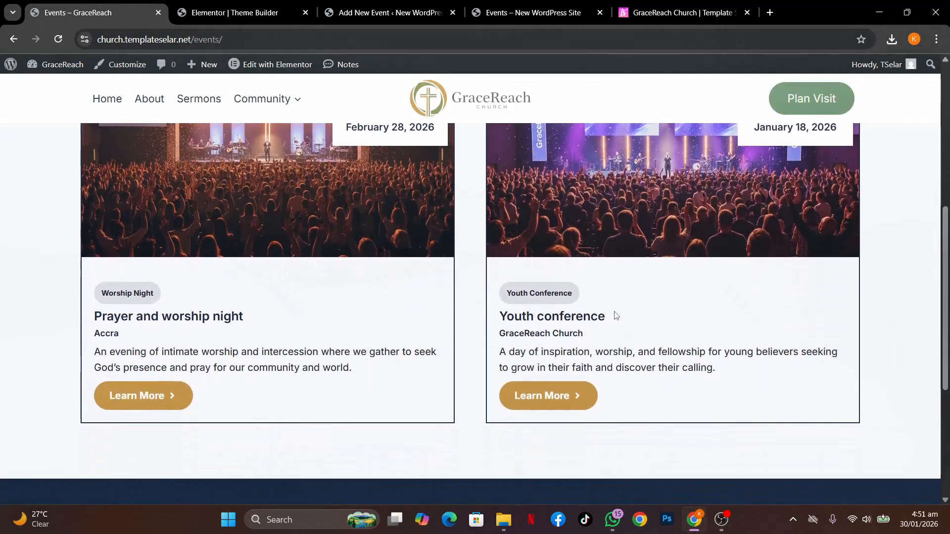
drag(612, 322, 501, 322)
key(ctrl+c)
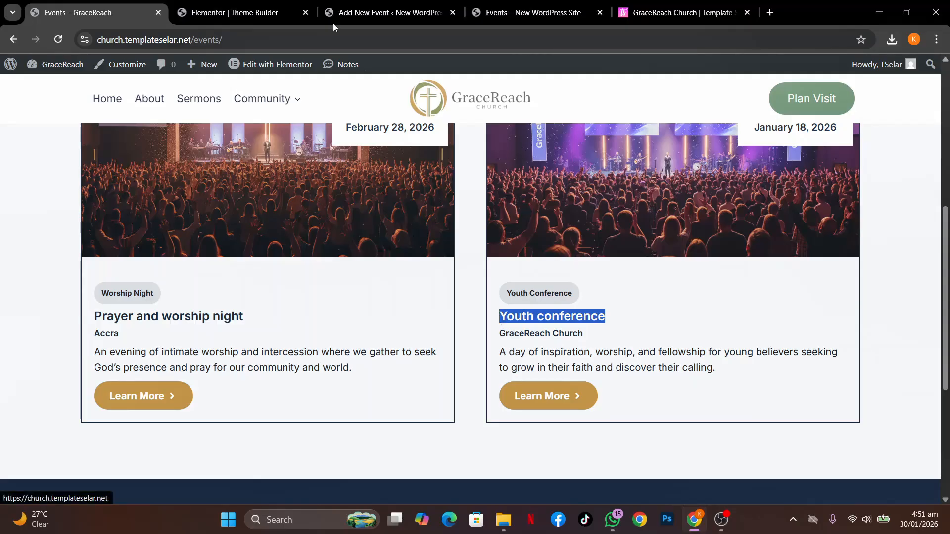
click(366, 13)
click(267, 157)
key(ctrl+v)
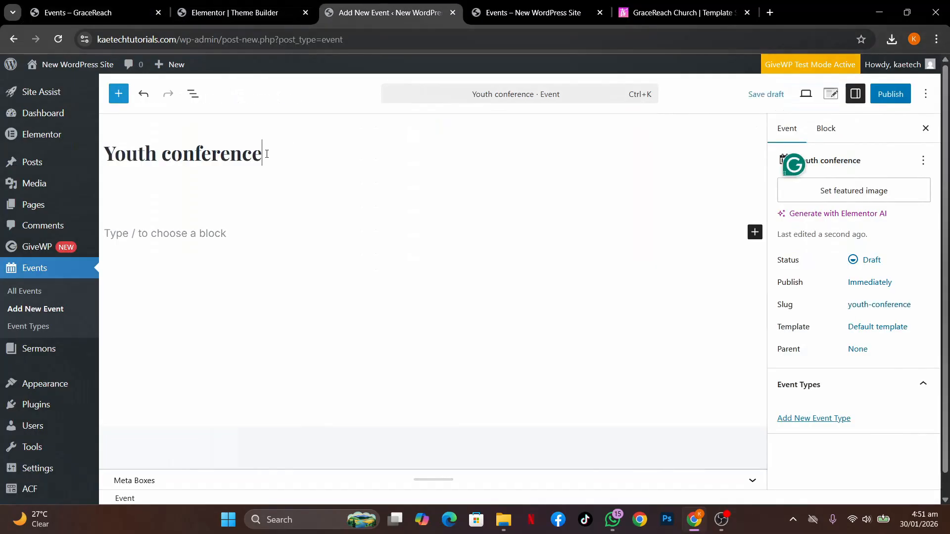
Fill the event's content with the Event Description paragraph copied from the demo site's Youth conference page.
click(229, 238)
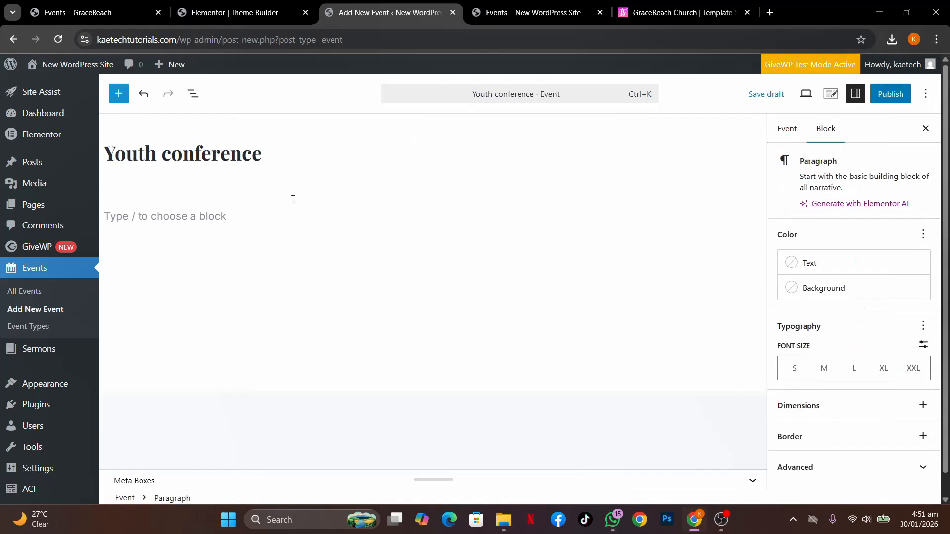
click(77, 14)
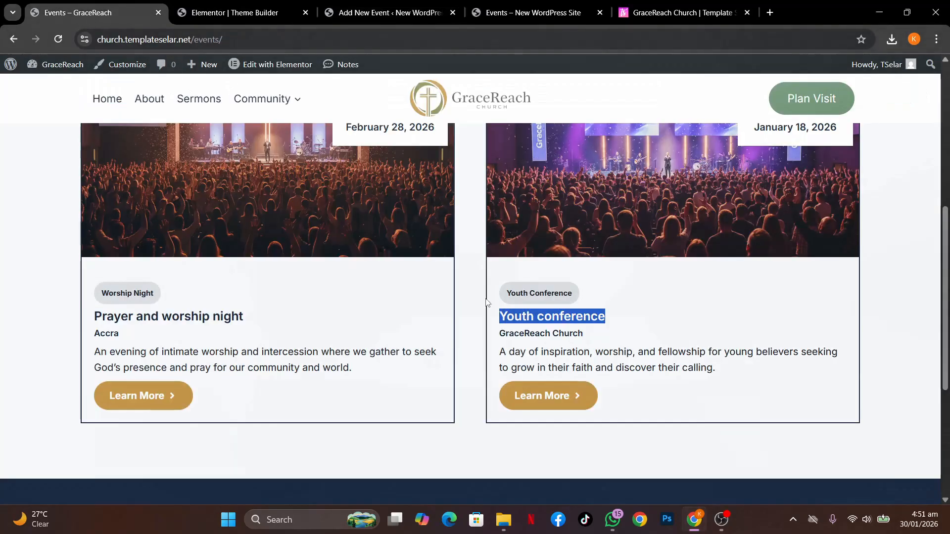
click(554, 402)
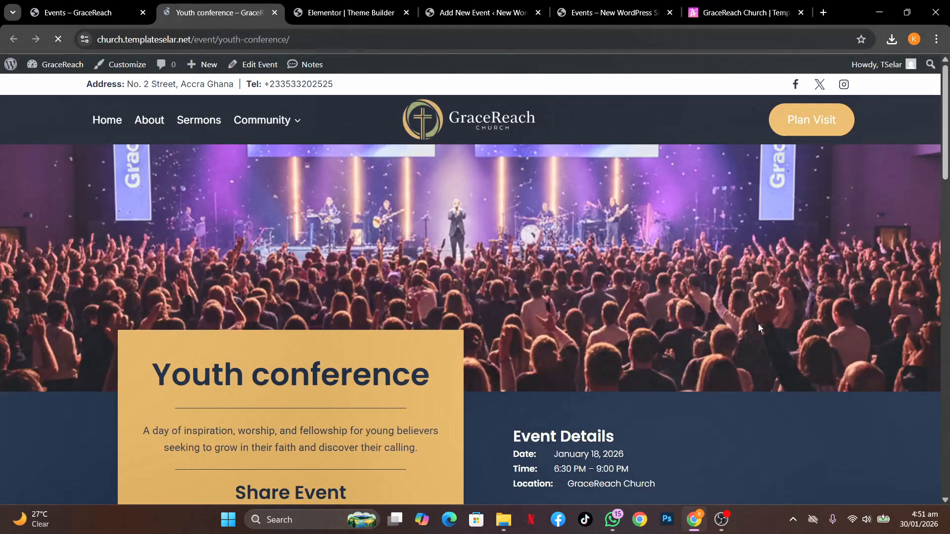
scroll(750, 371, down, 10)
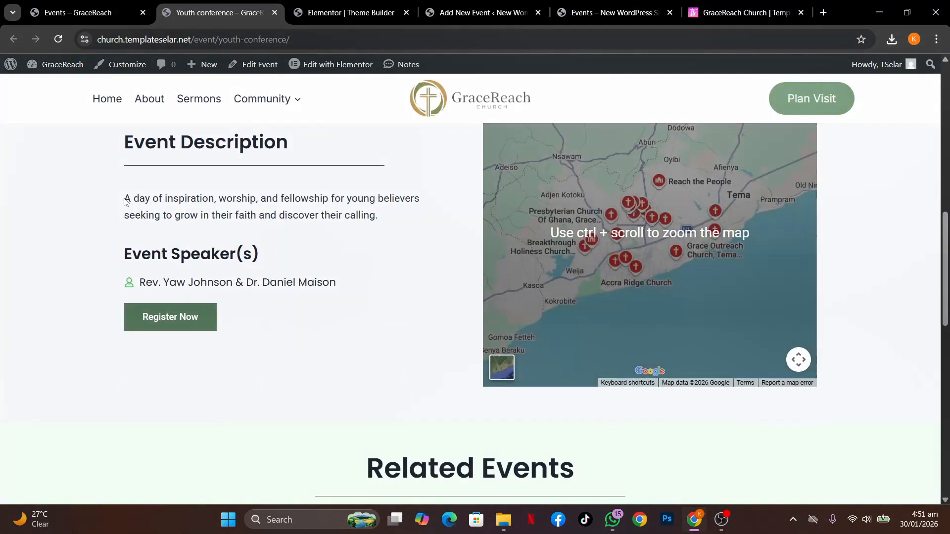
drag(124, 197, 406, 218)
key(ctrl+c)
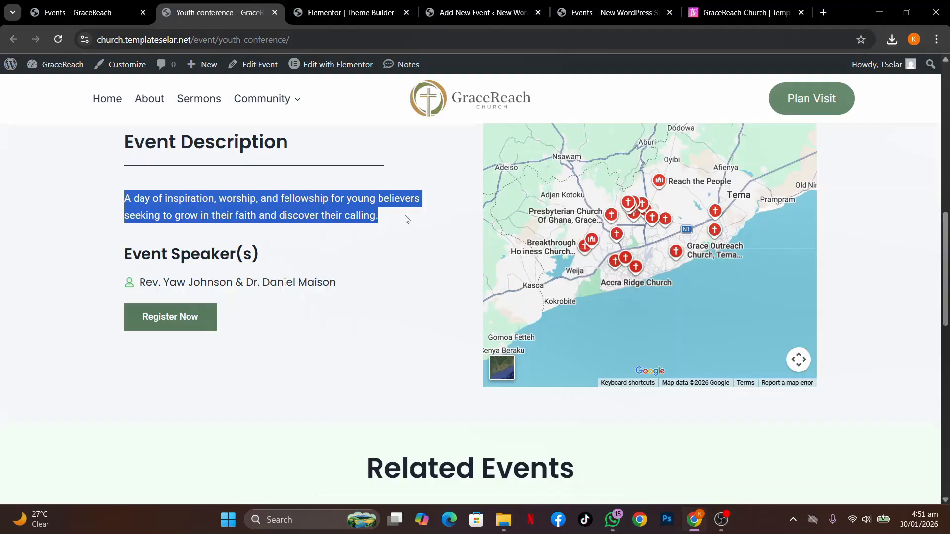
click(459, 14)
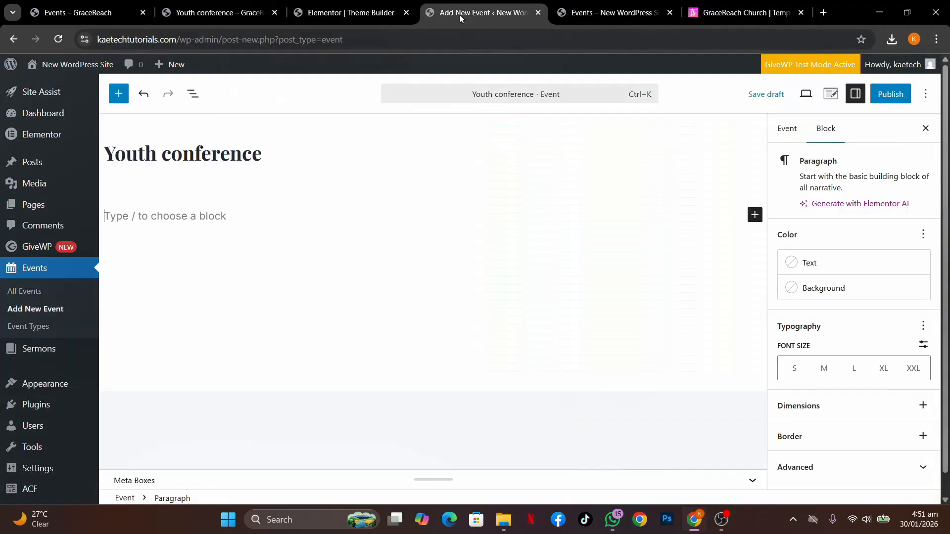
click(282, 210)
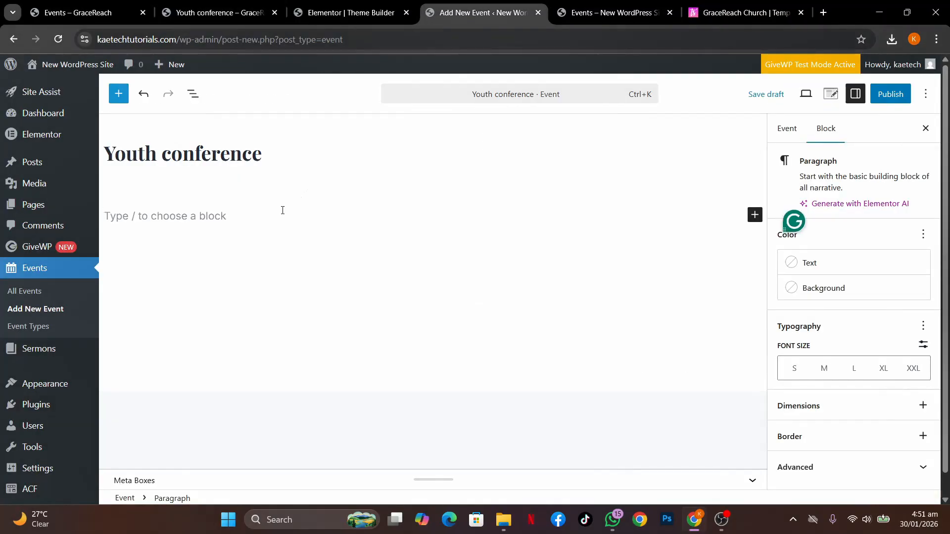
key(ctrl+v)
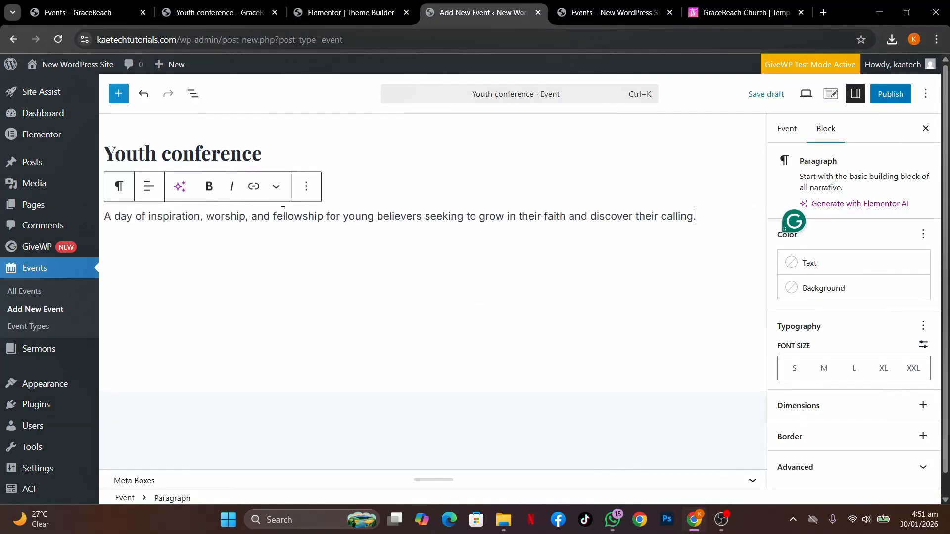
Set both the event start date and the event end date to February 14, 2026 in the event fields.
click(752, 482)
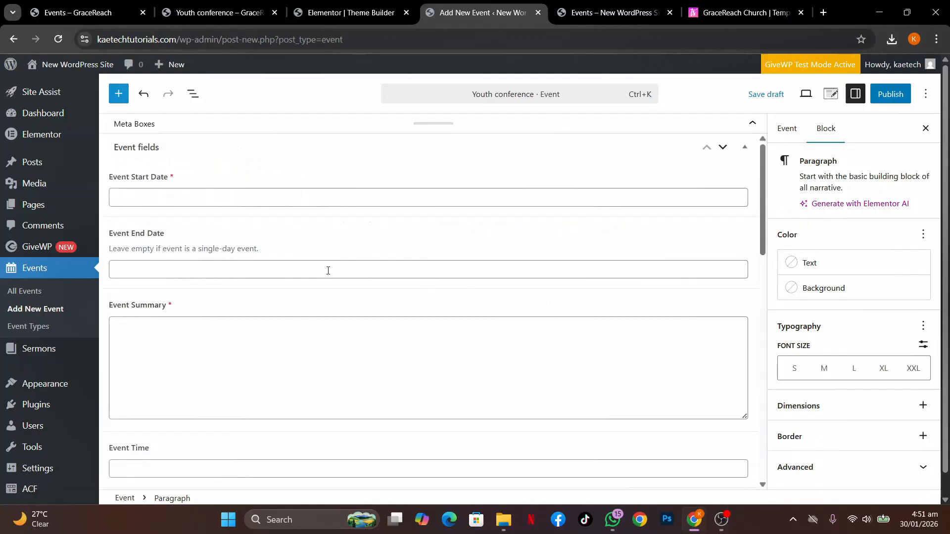
click(186, 200)
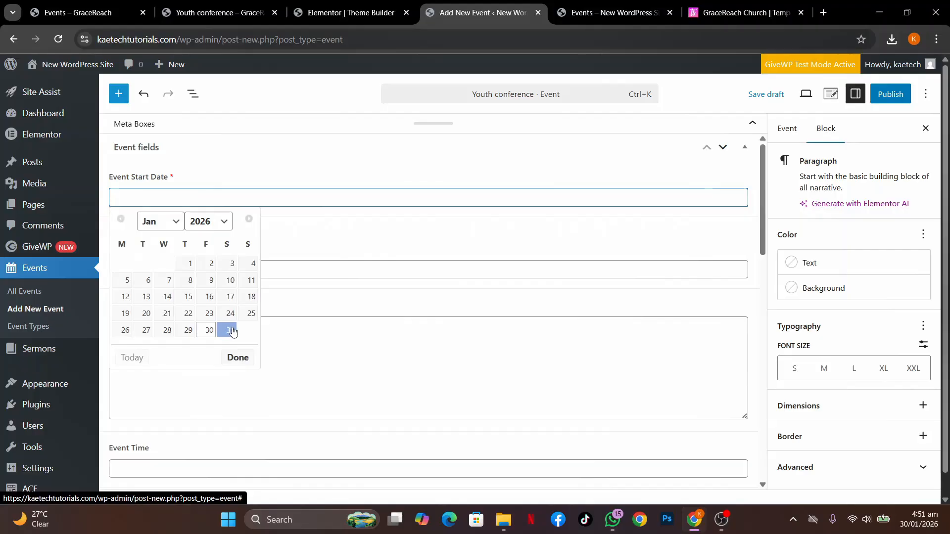
click(167, 226)
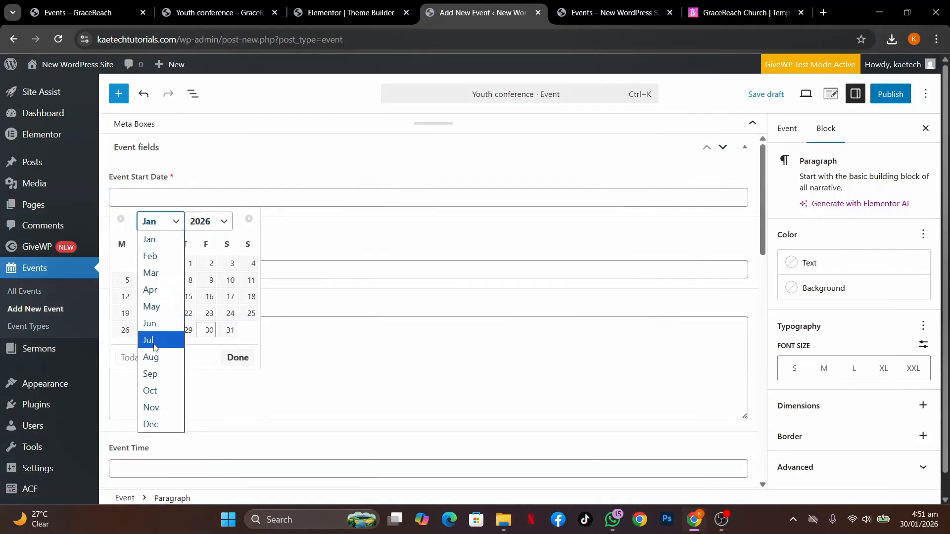
click(150, 256)
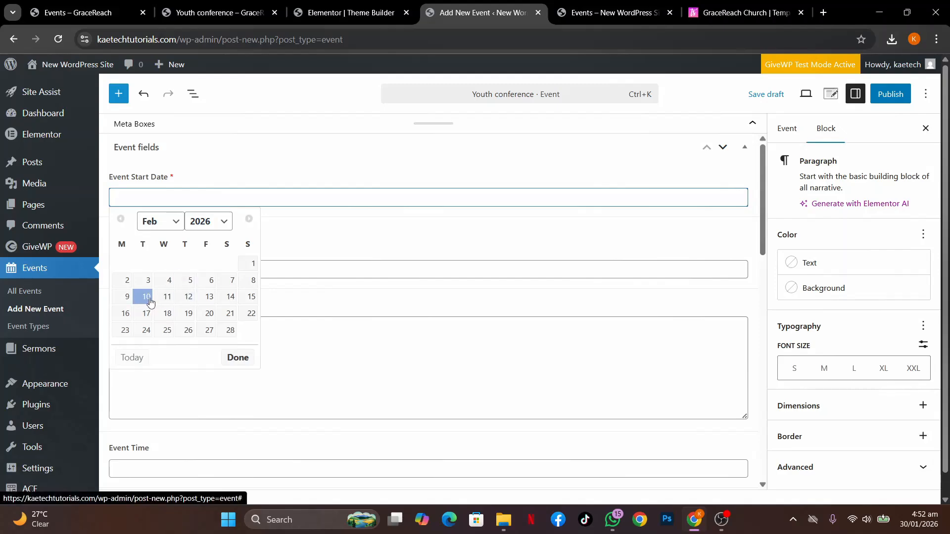
click(238, 298)
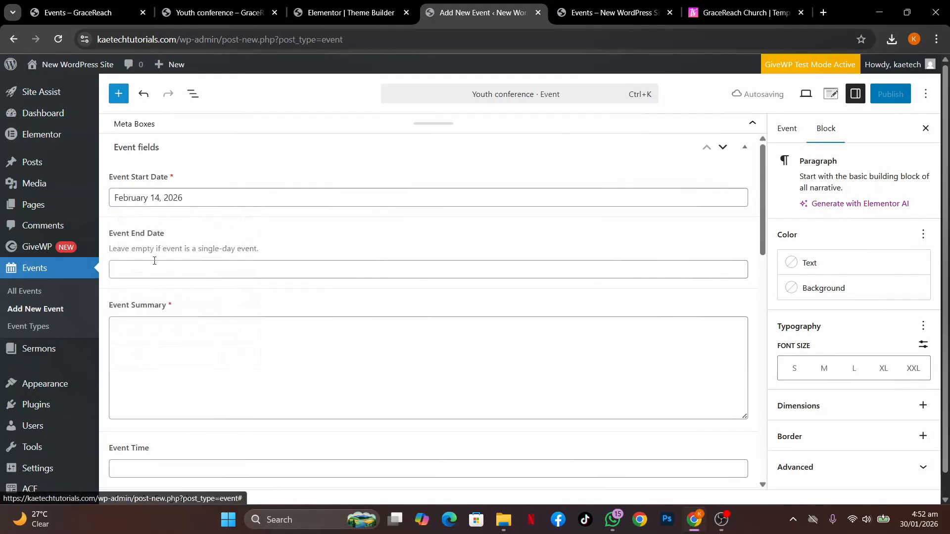
click(137, 271)
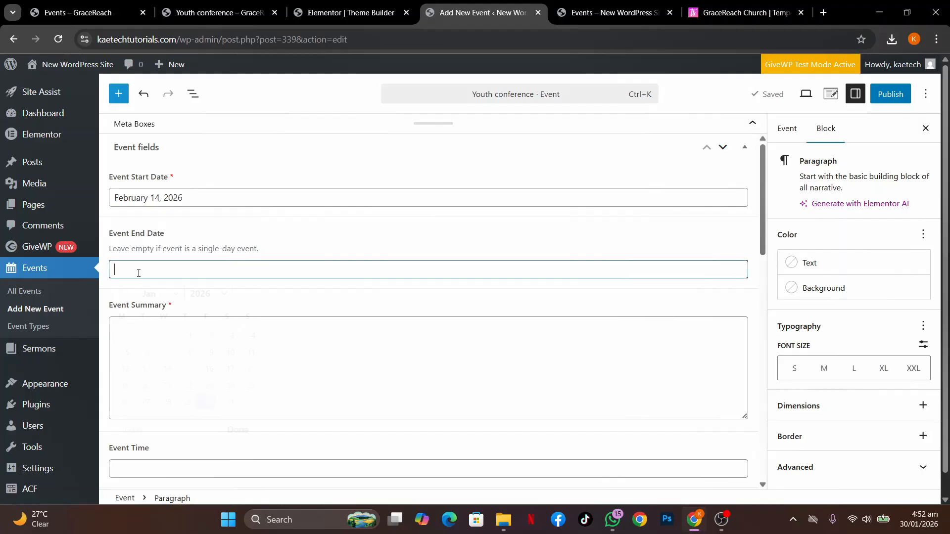
click(175, 295)
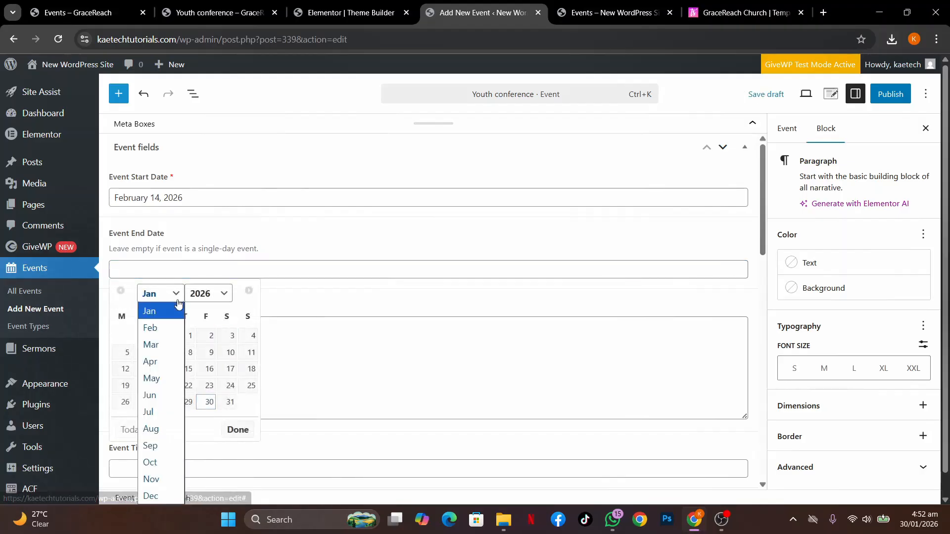
click(166, 329)
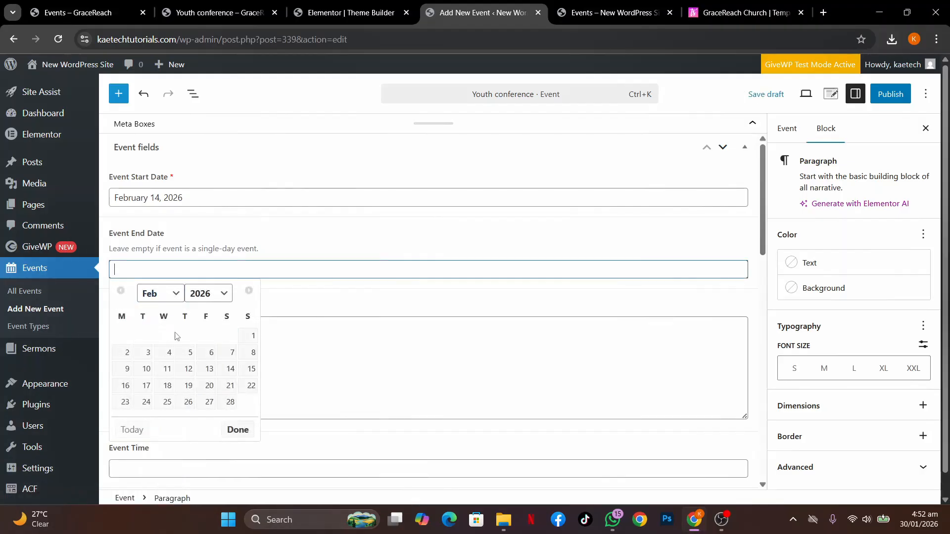
click(227, 369)
Fill in the Event Summary with the short text copied from beneath the title on the demo Youth conference page.
click(152, 345)
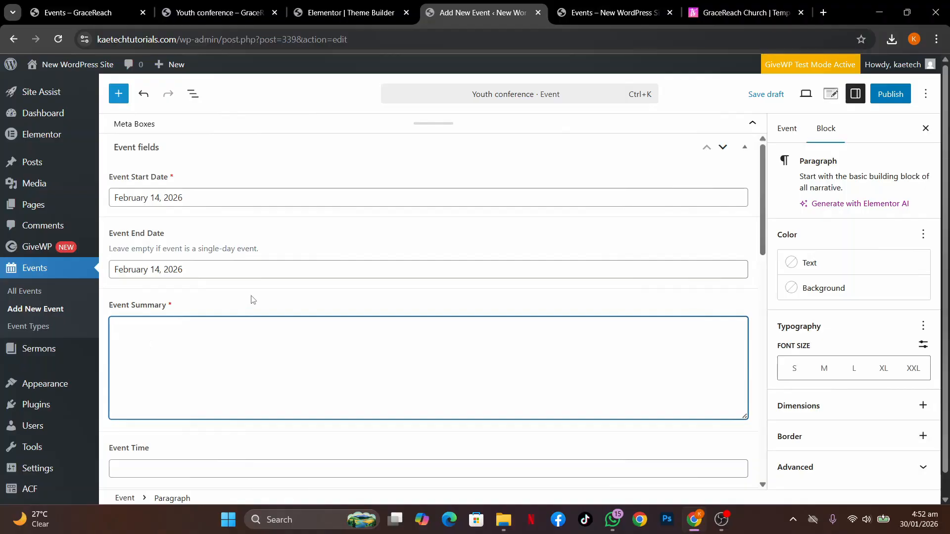
click(193, 18)
scroll(360, 186, up, 10)
scroll(360, 186, up, 1)
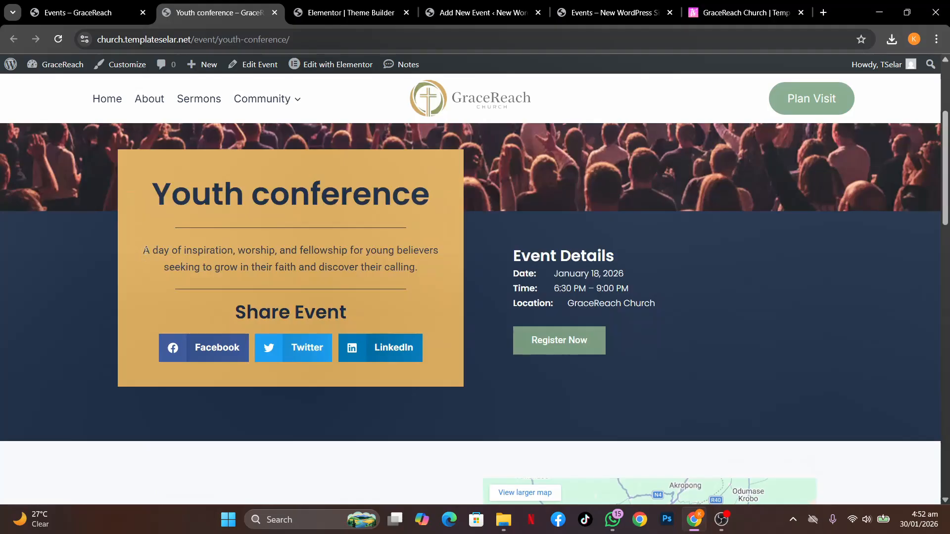
drag(145, 250, 421, 270)
key(ctrl+c)
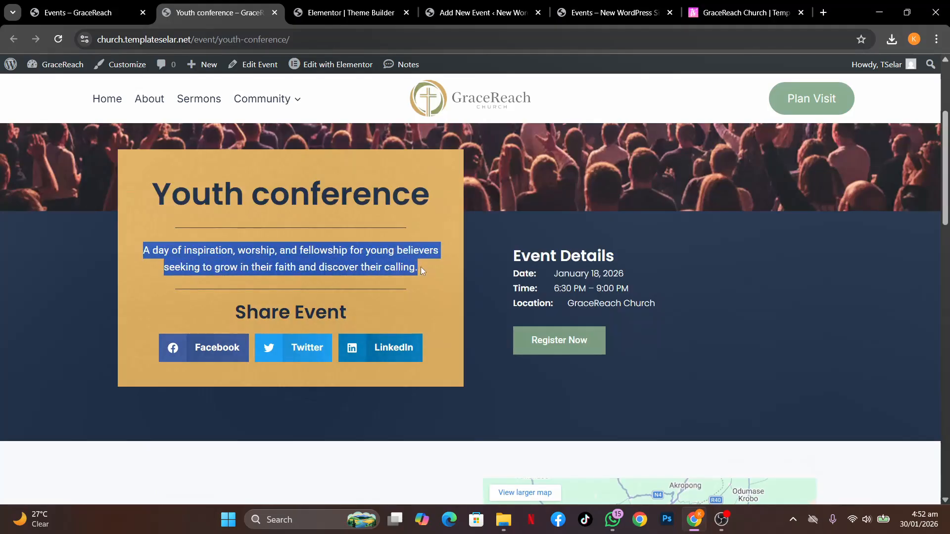
click(467, 5)
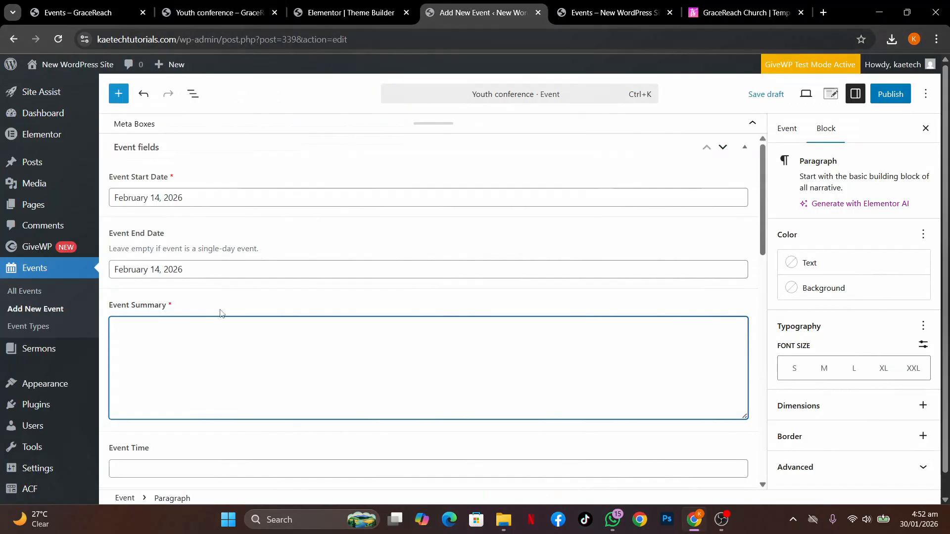
key(ctrl+v)
Set the event time to 6pm and the event location to Accra in the event fields.
scroll(367, 390, down, 3)
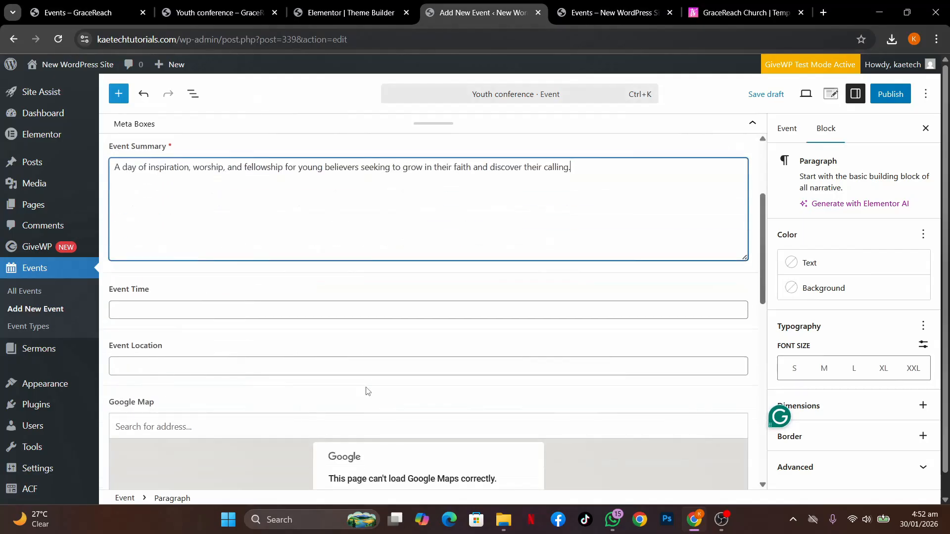
click(244, 312)
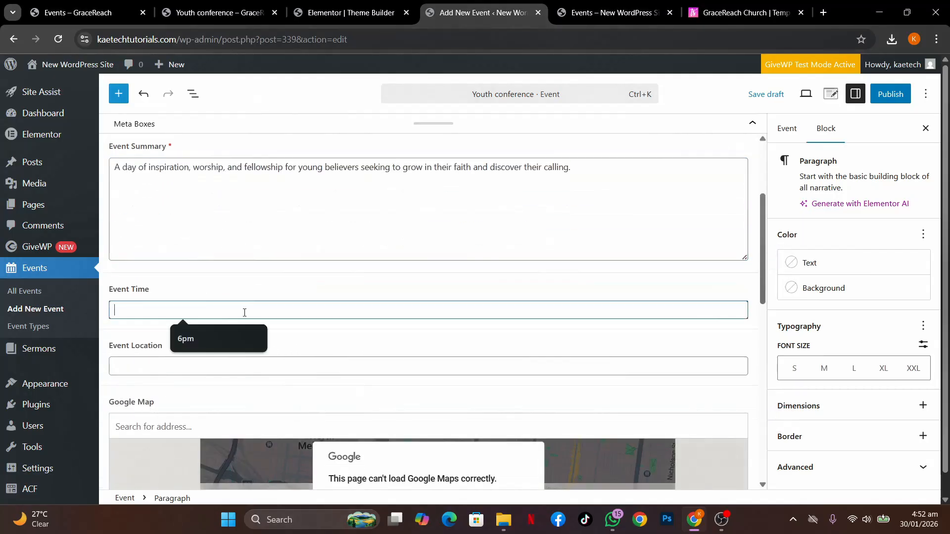
click(209, 338)
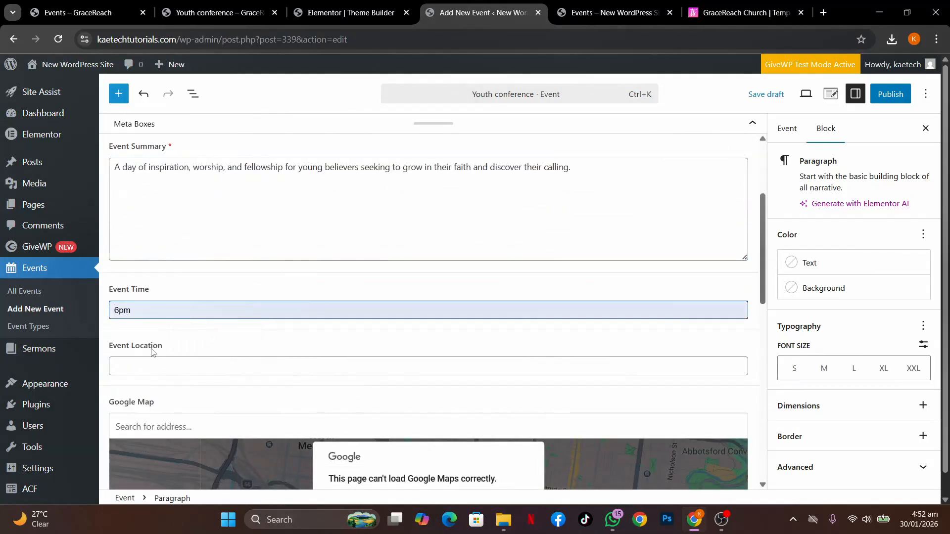
click(202, 366)
click(195, 399)
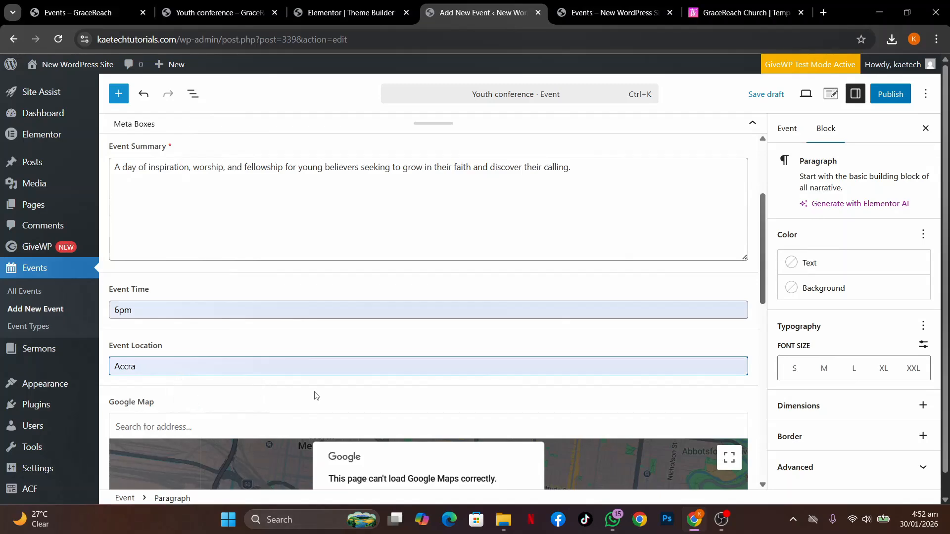
Enter Accra as the event's Google Map address and dismiss the map loading error.
scroll(313, 393, down, 5)
click(181, 193)
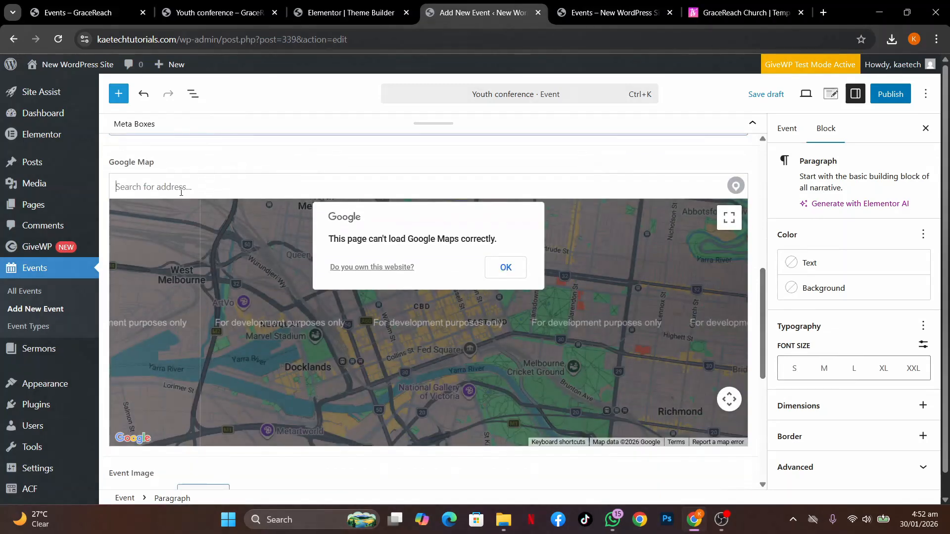
text(Accra)
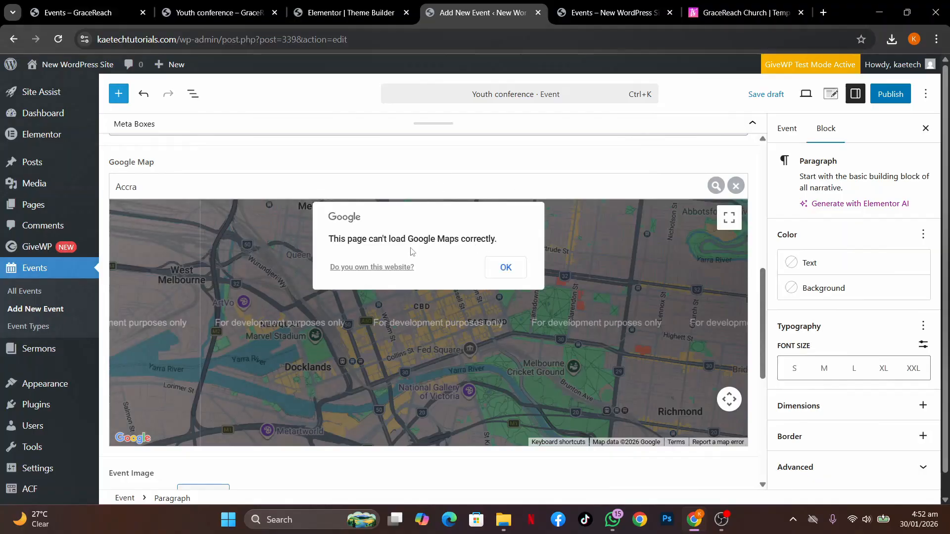
click(501, 267)
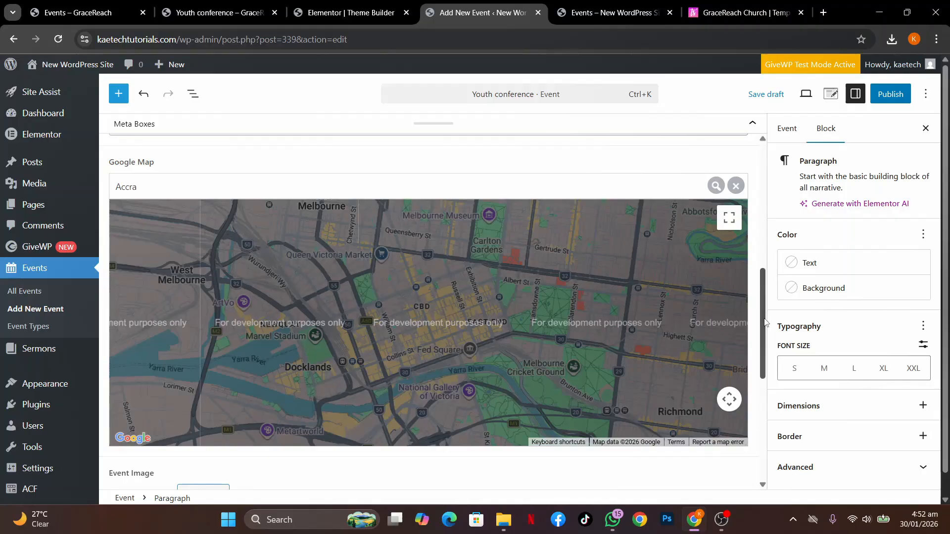
Set the event image to the purple-lit concert crowd photo GraceReach-church-3-1.jpg from the media library.
drag(762, 323, 762, 414)
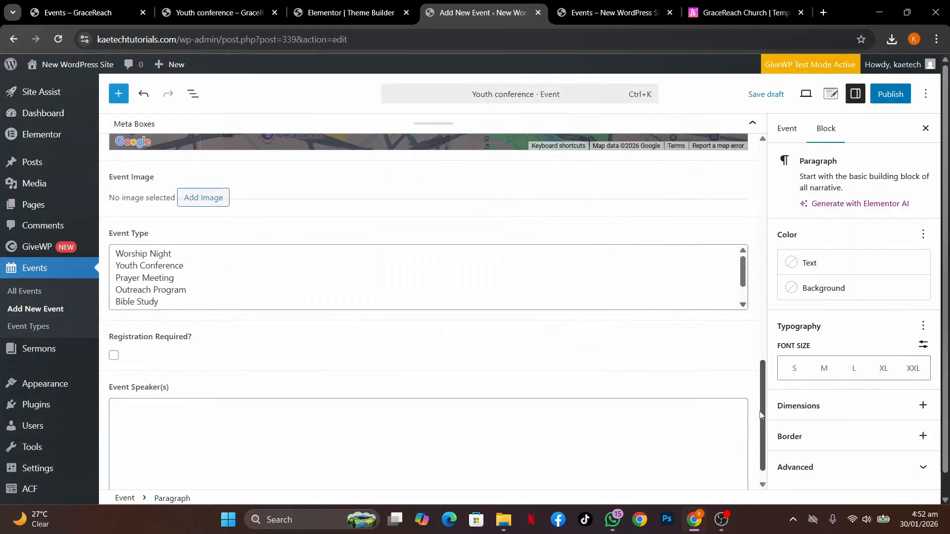
click(213, 196)
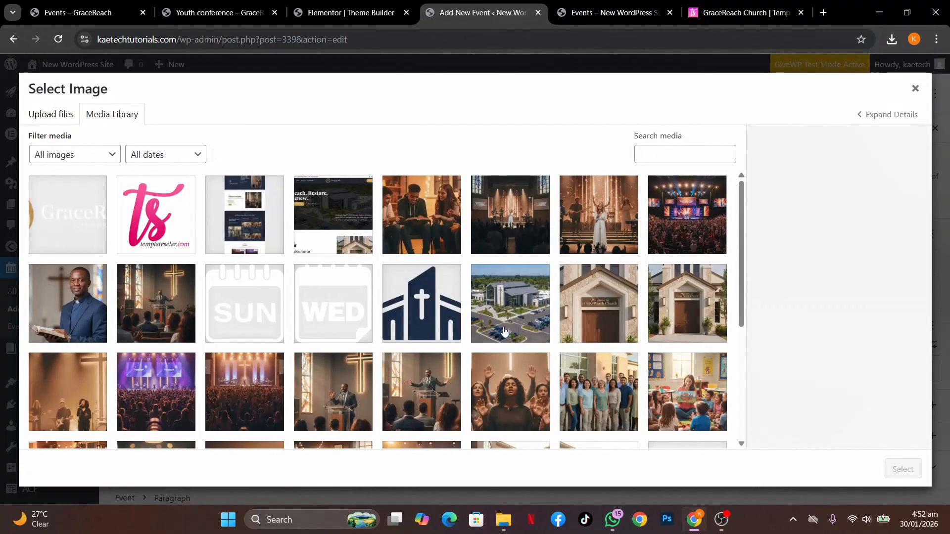
scroll(504, 331, down, 1)
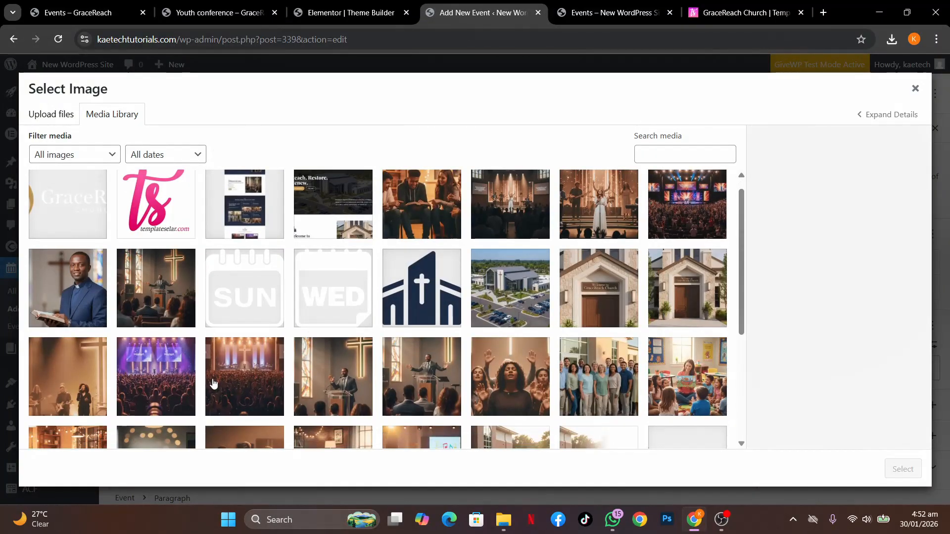
click(179, 377)
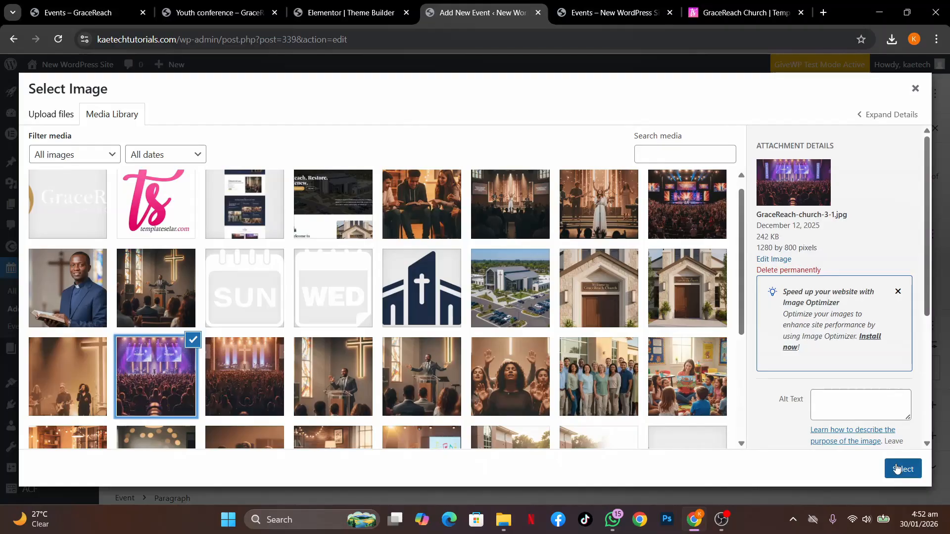
click(899, 470)
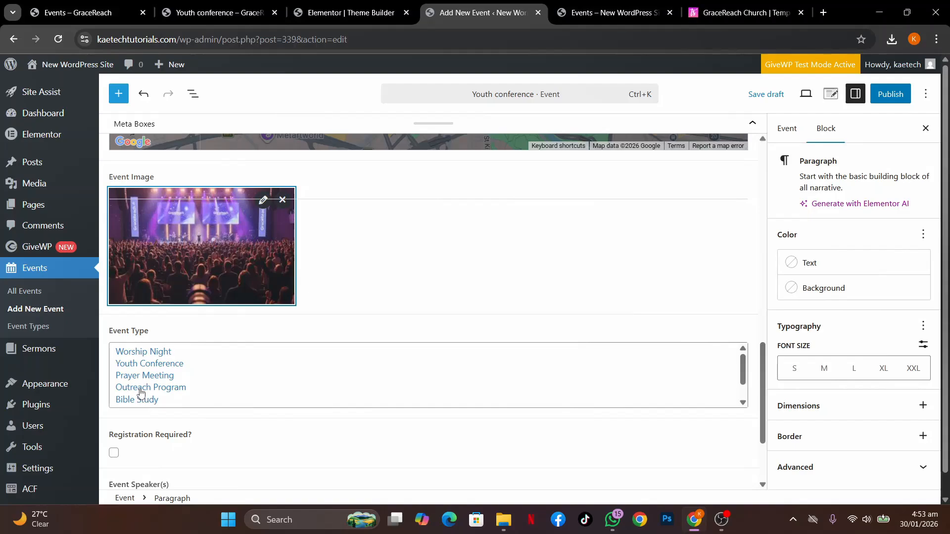
Choose Youth Conference as the Event Type in the event fields.
click(162, 367)
scroll(527, 406, down, 1)
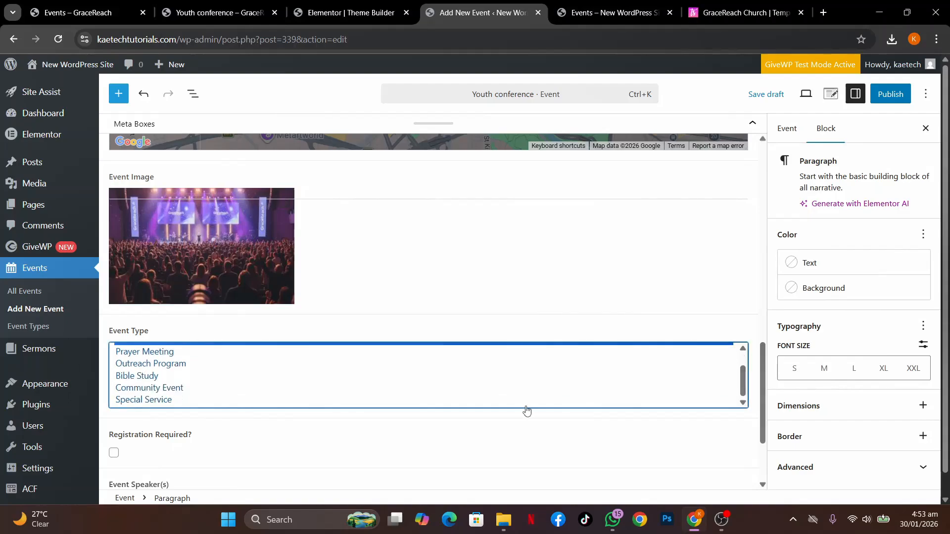
scroll(249, 464, down, 2)
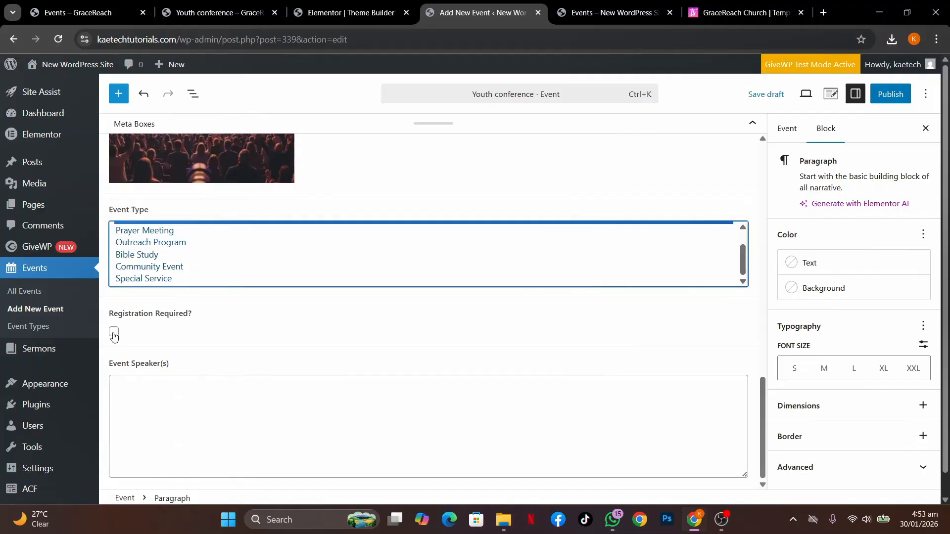
Try out the Registration Required option and its registration link field, leaving the option disabled.
click(114, 333)
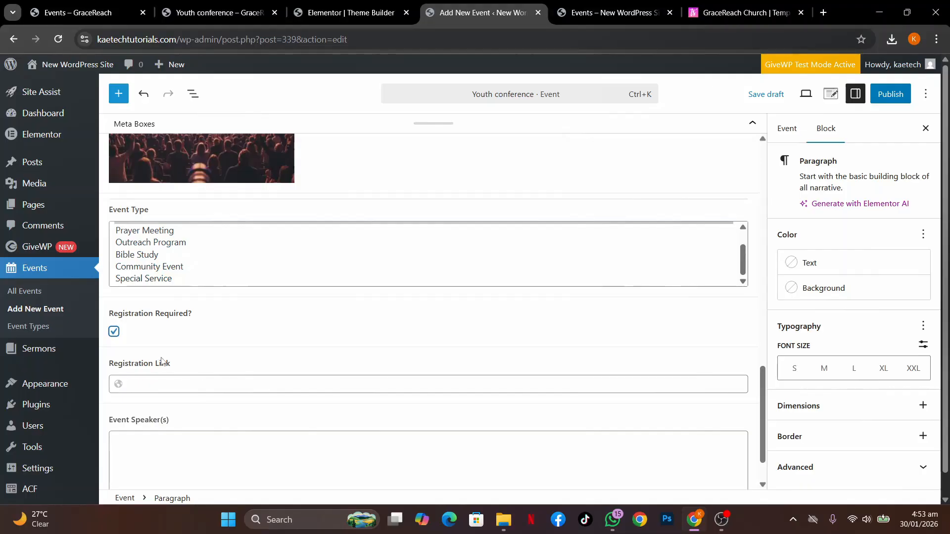
click(113, 333)
click(113, 332)
click(113, 333)
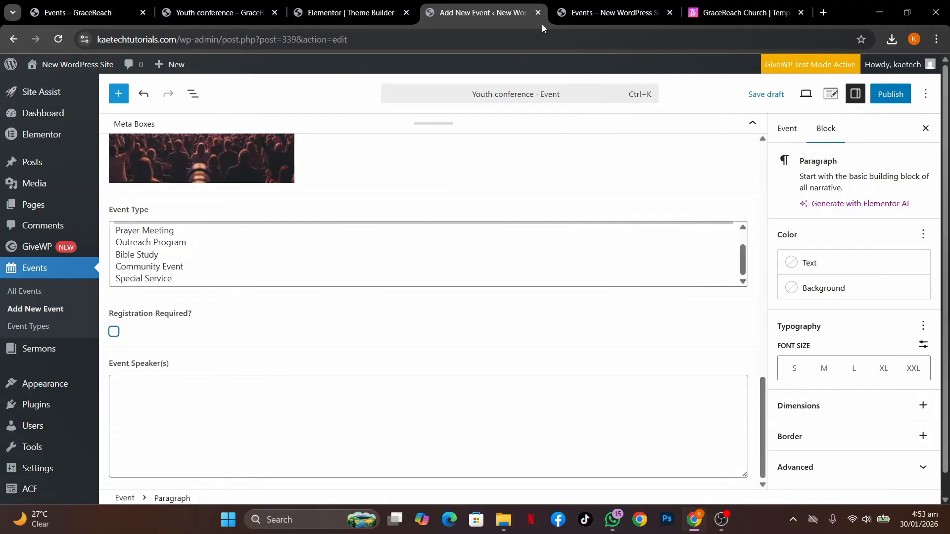
Fill in the Event Speaker(s) field with the speakers' names copied from the demo site's Youth conference page.
click(218, 13)
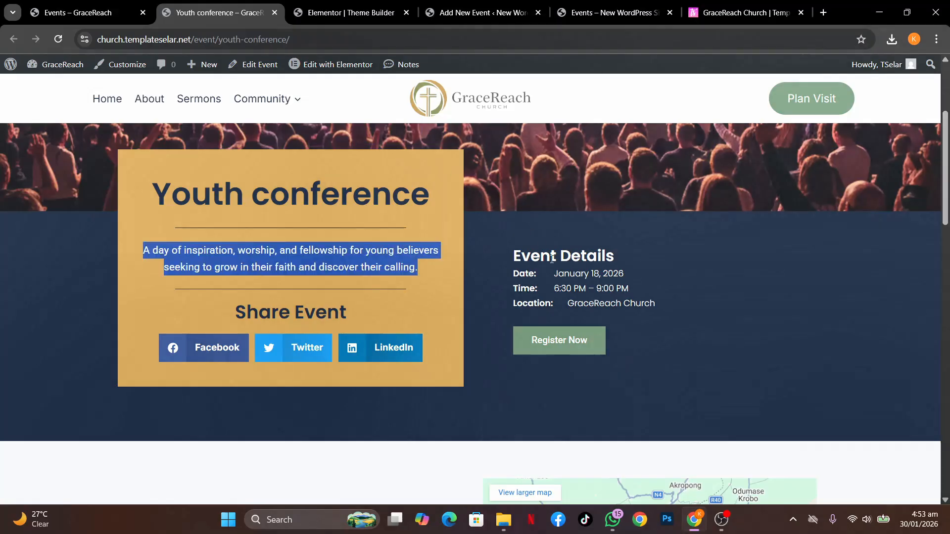
click(631, 288)
scroll(632, 288, down, 8)
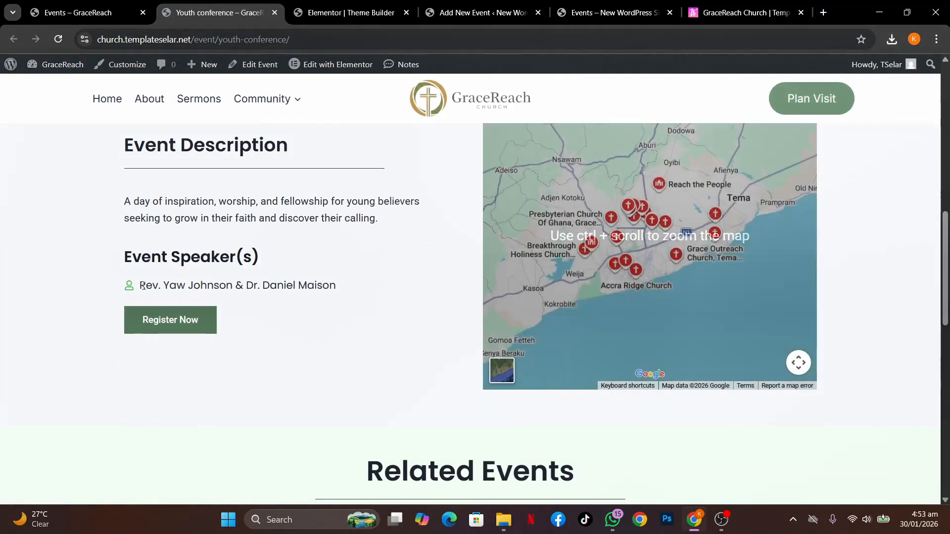
drag(143, 286, 360, 287)
key(ctrl+c)
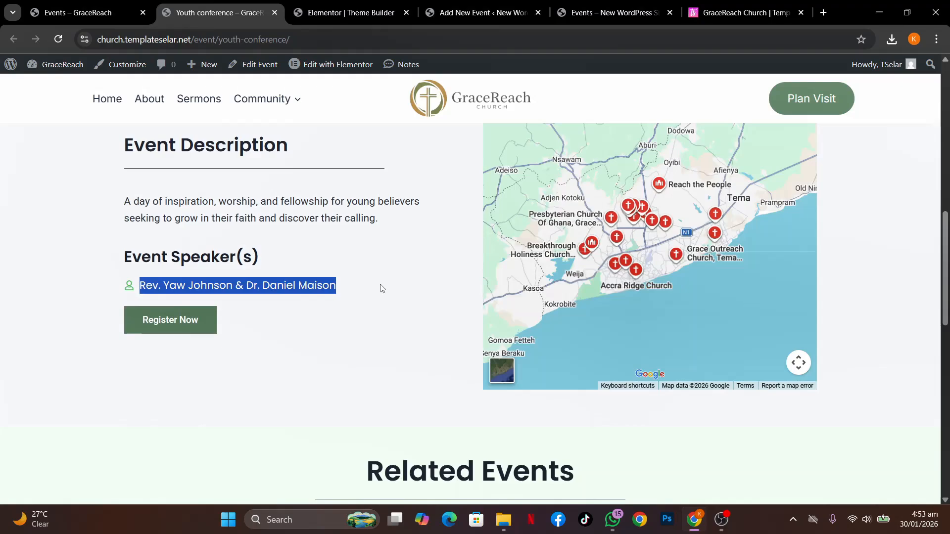
click(471, 15)
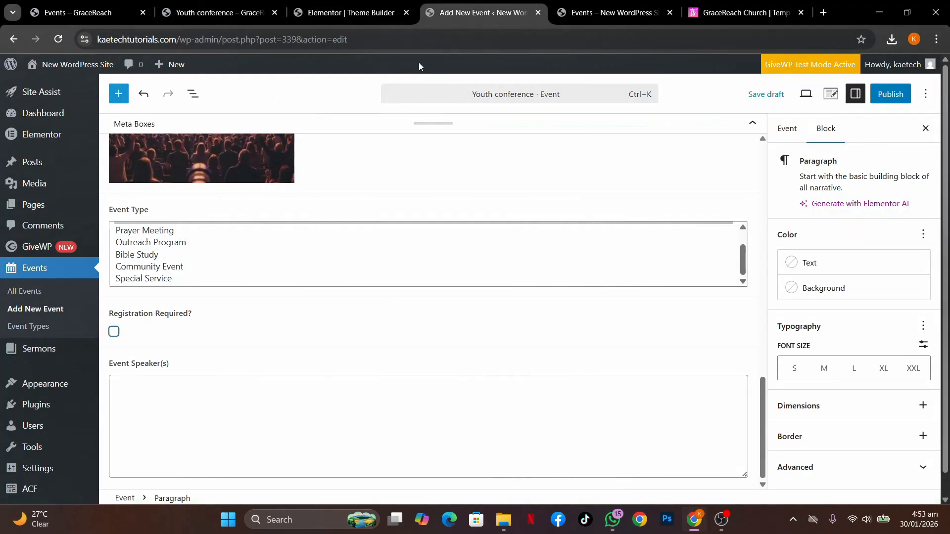
click(180, 409)
key(ctrl+v)
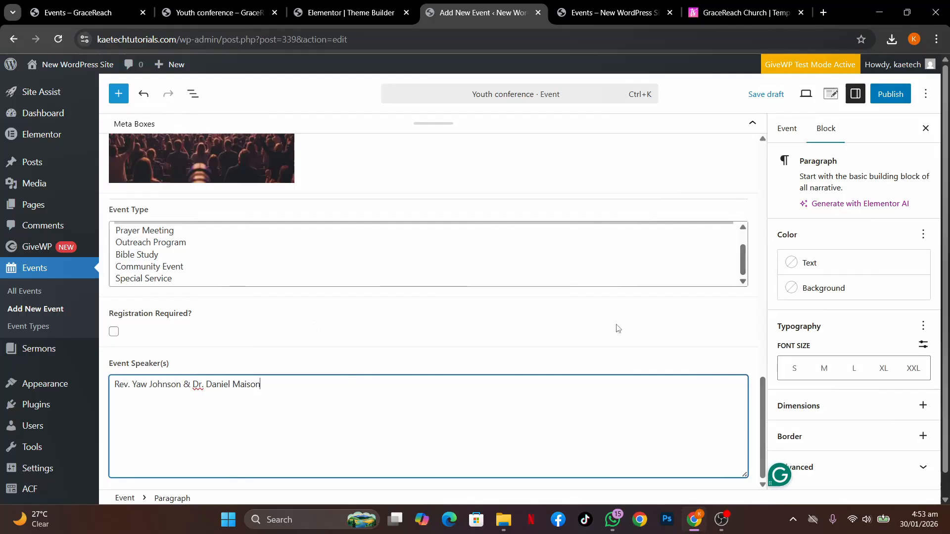
Set GraceReach-church-3-1.jpg from the media library as the event's featured image.
click(793, 132)
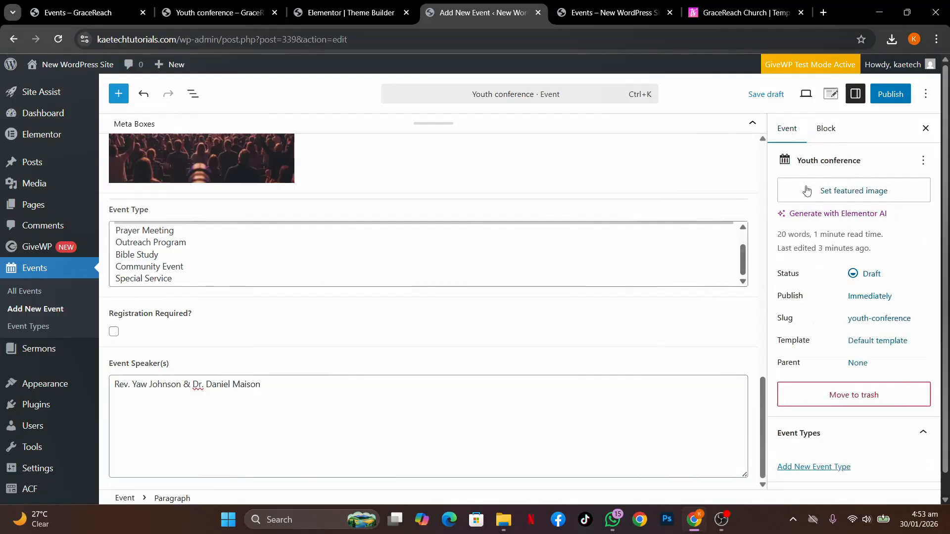
click(847, 195)
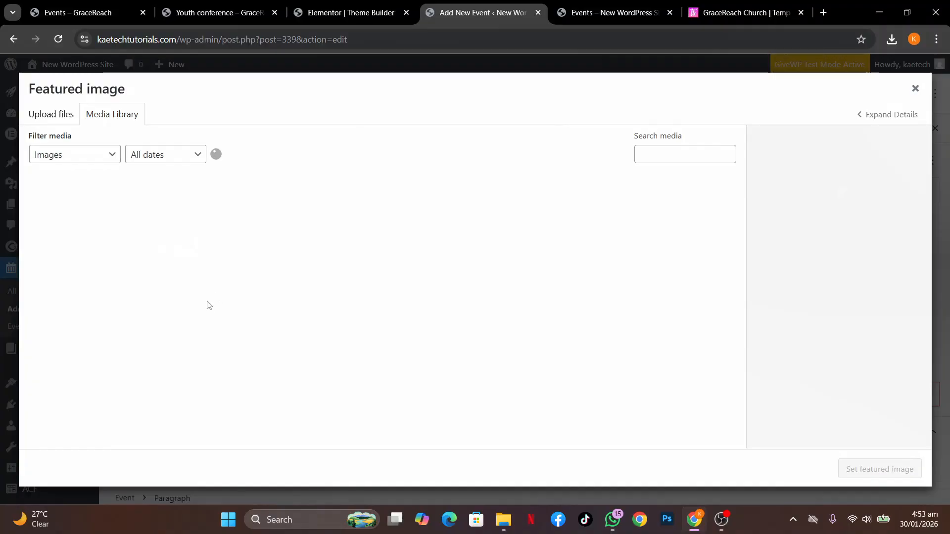
click(167, 414)
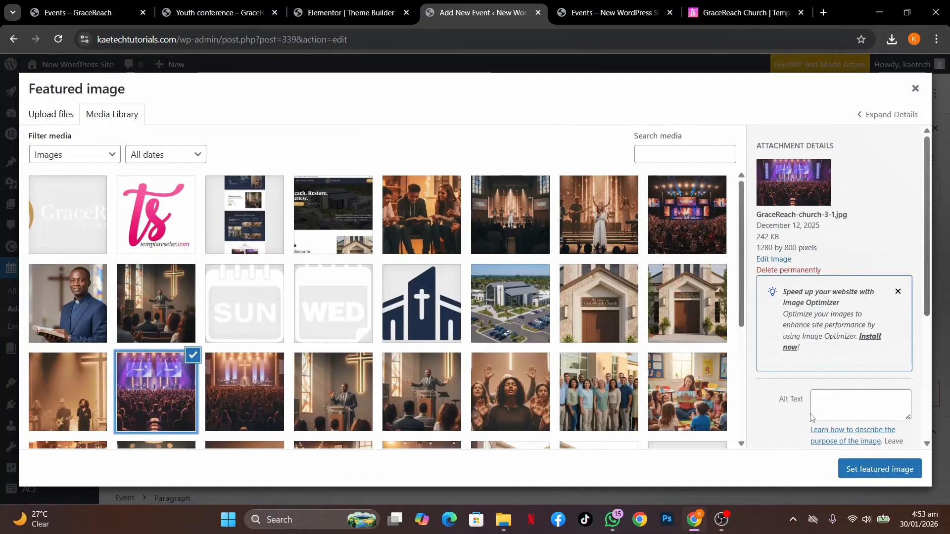
click(860, 467)
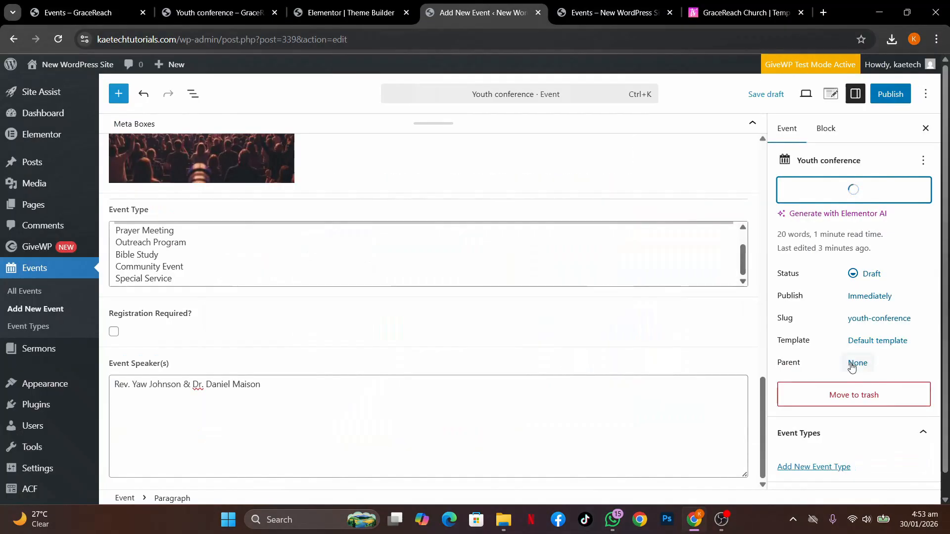
Add a new event type named "Youth Conference" and assign it to the event.
scroll(834, 426, down, 1)
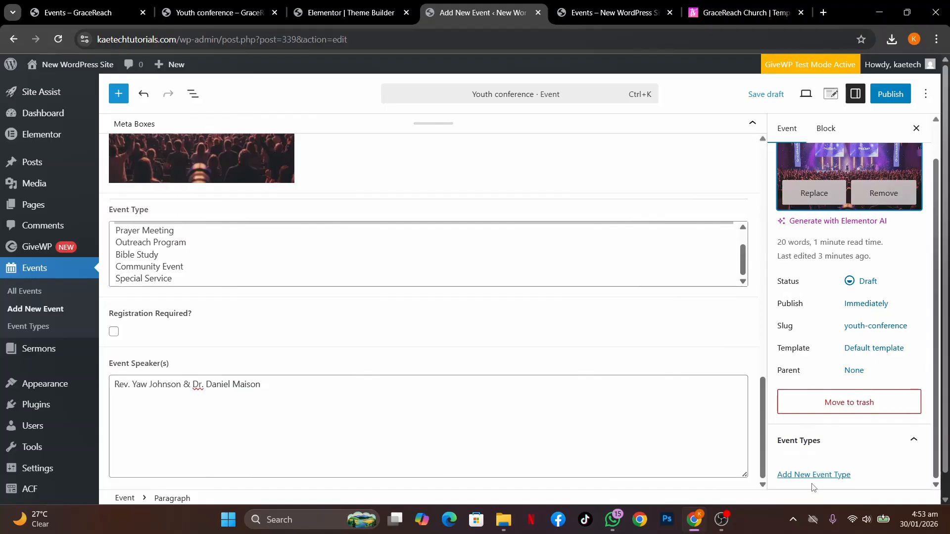
click(830, 478)
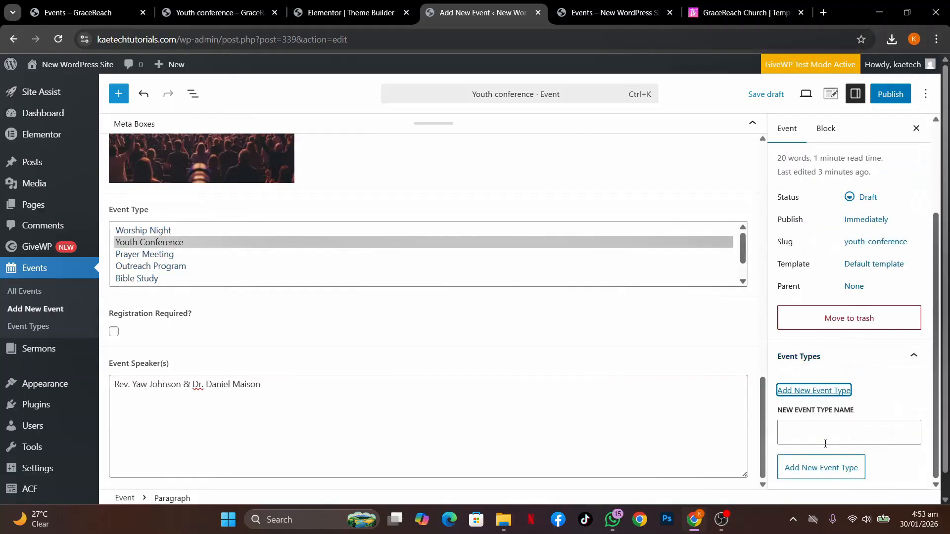
click(825, 442)
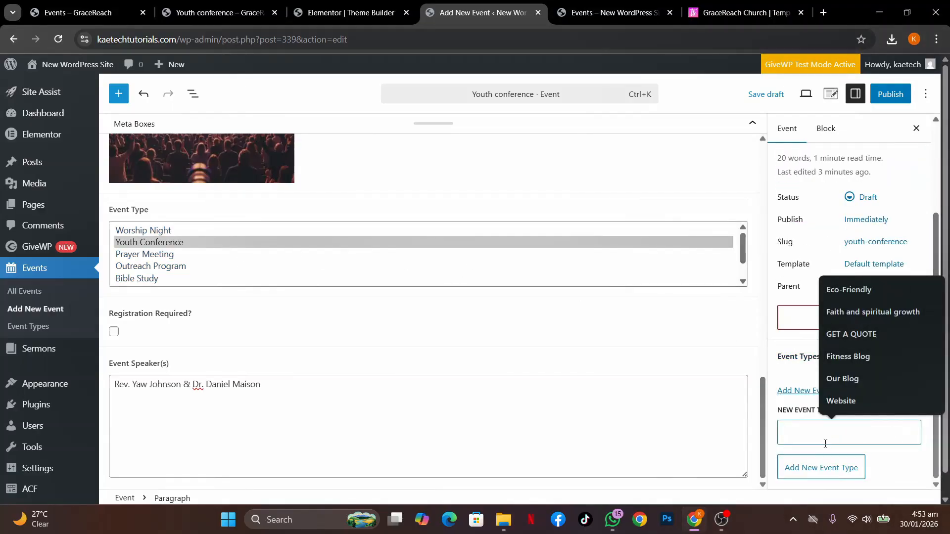
text(Youth Confere)
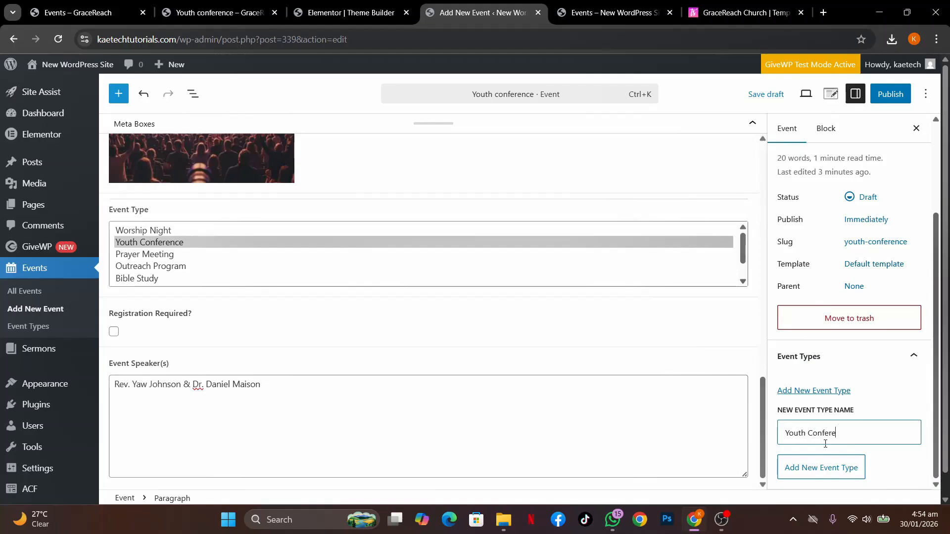
text(nce)
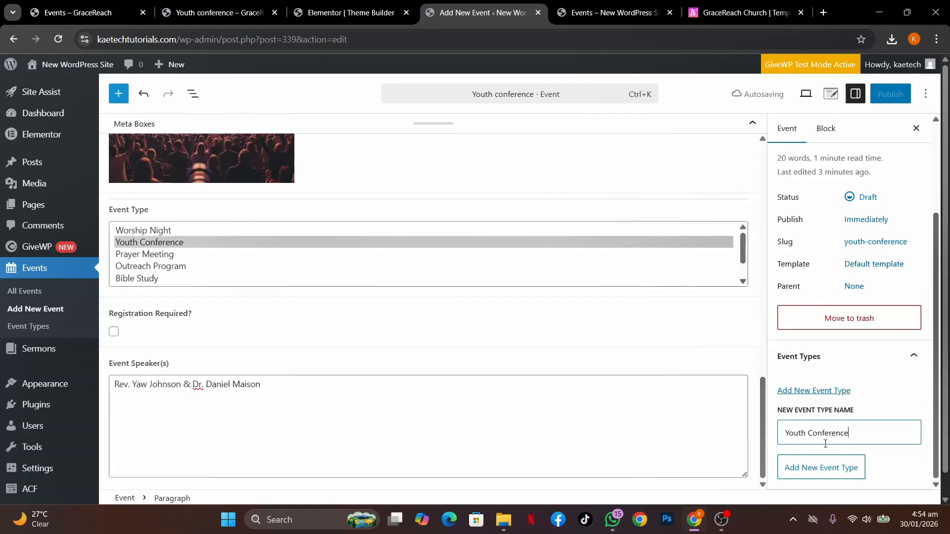
click(817, 467)
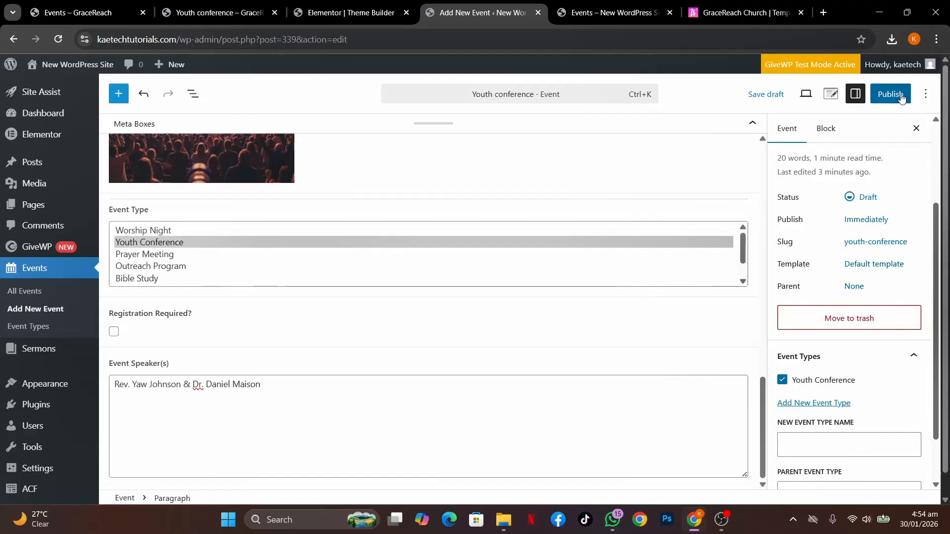
Publish the Youth conference event and reload the new site's Events page to view its event card.
click(900, 97)
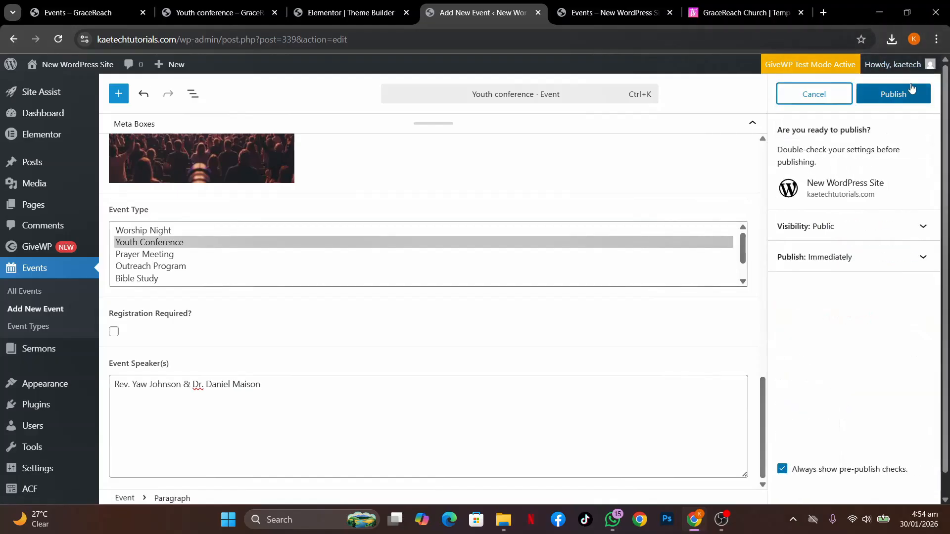
click(905, 94)
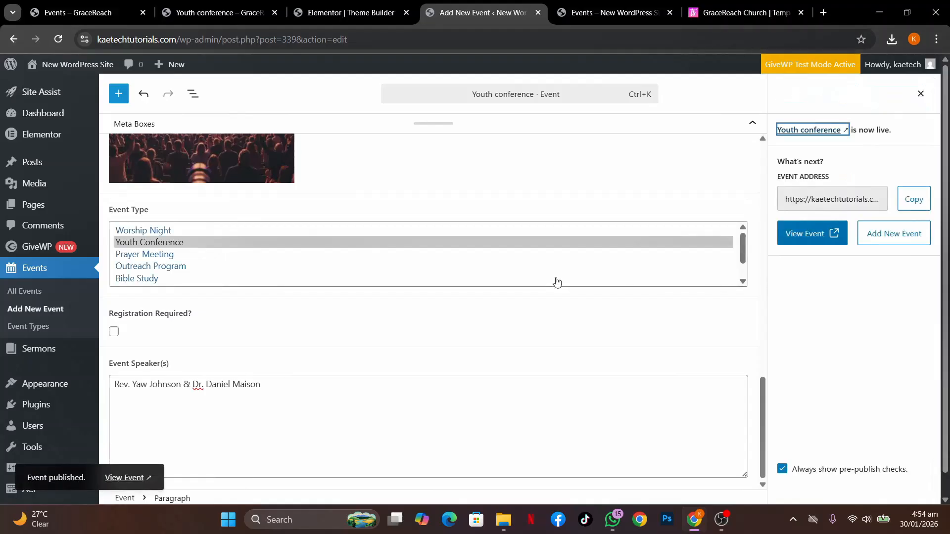
click(601, 11)
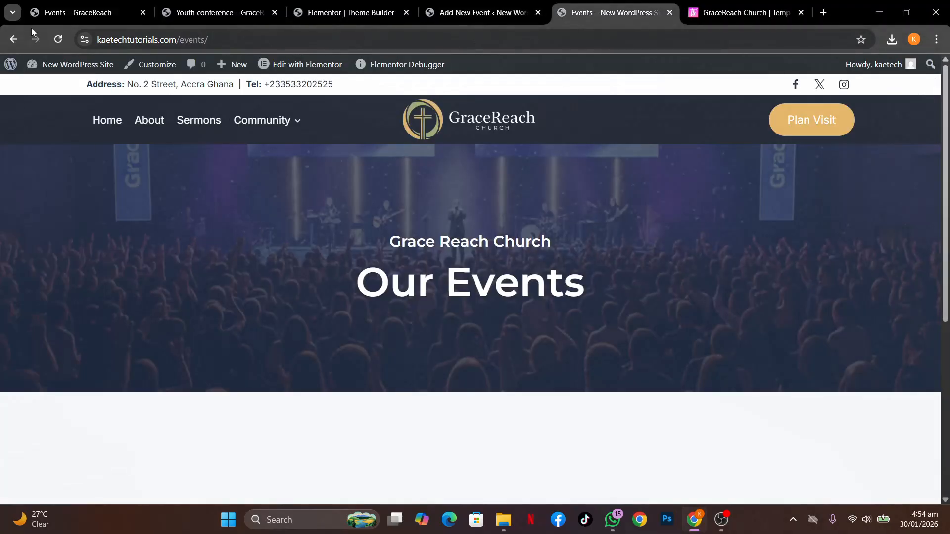
click(58, 39)
scroll(709, 295, down, 5)
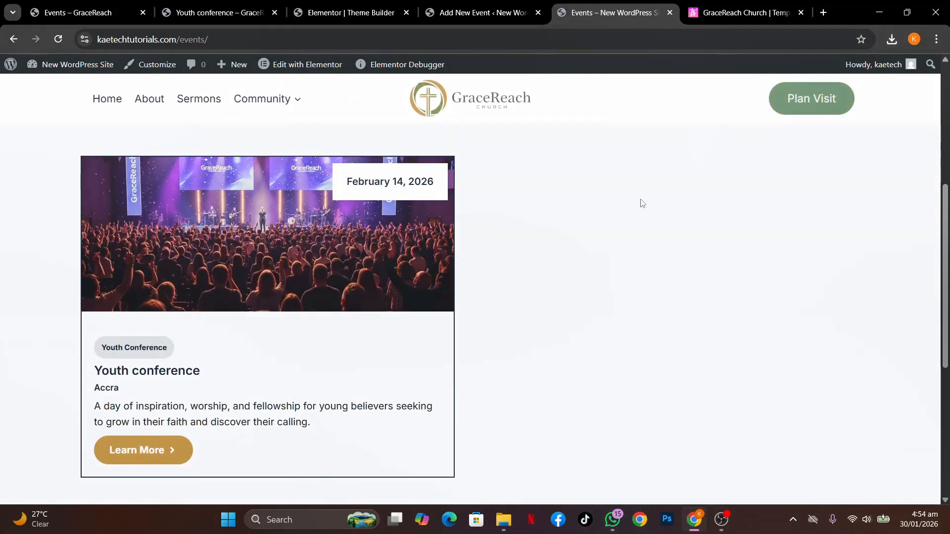
Open the new site's homepage and look through its sections, including the Youth conference card under Events.
click(106, 98)
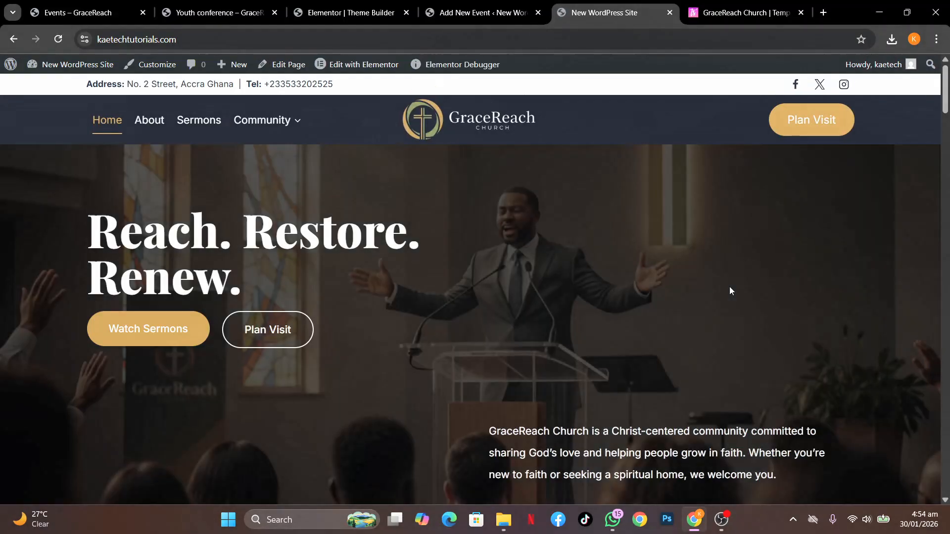
scroll(730, 290, down, 10)
scroll(729, 290, down, 20)
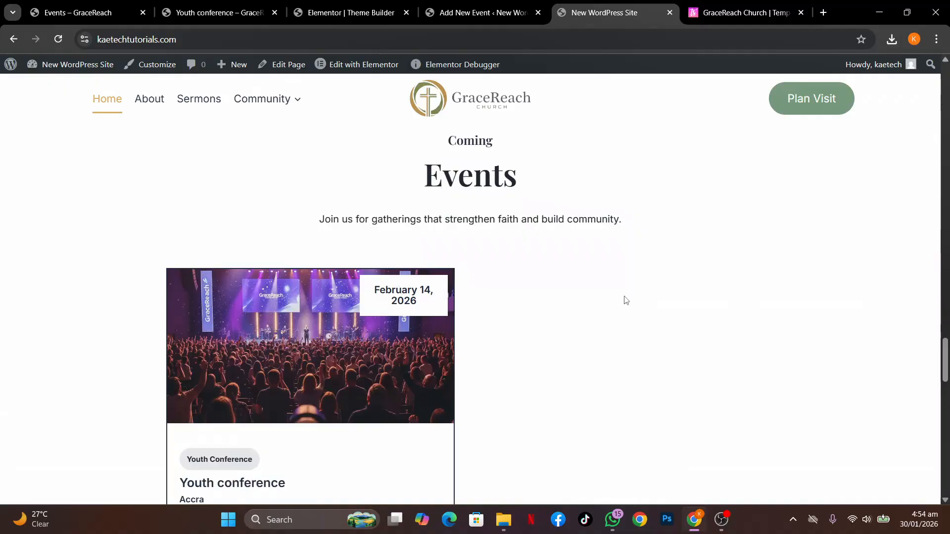
scroll(626, 300, down, 4)
scroll(629, 294, down, 4)
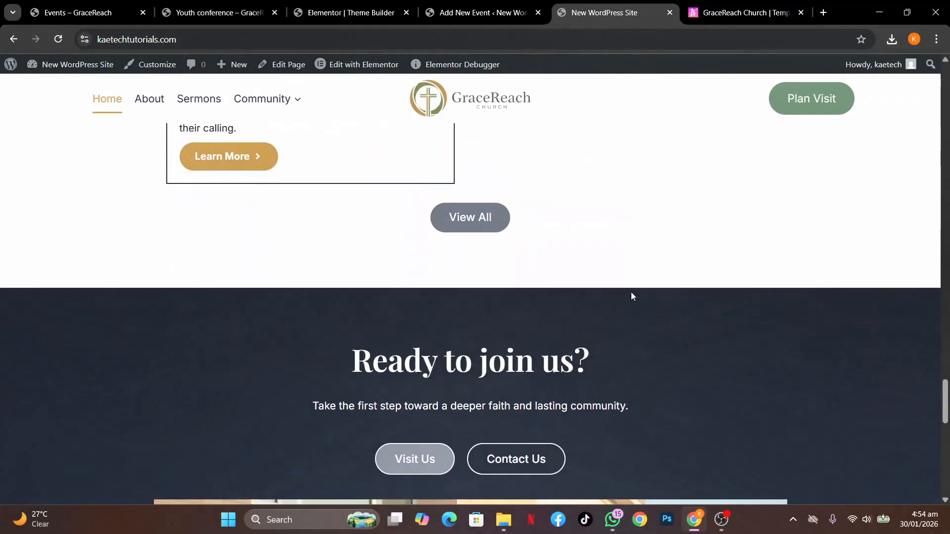
scroll(630, 296, down, 12)
scroll(631, 296, up, 8)
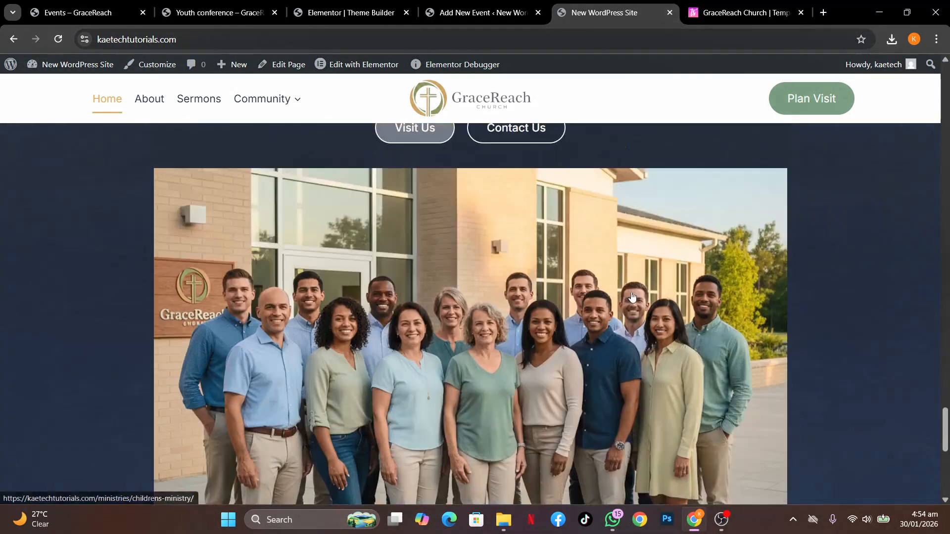
scroll(632, 296, up, 20)
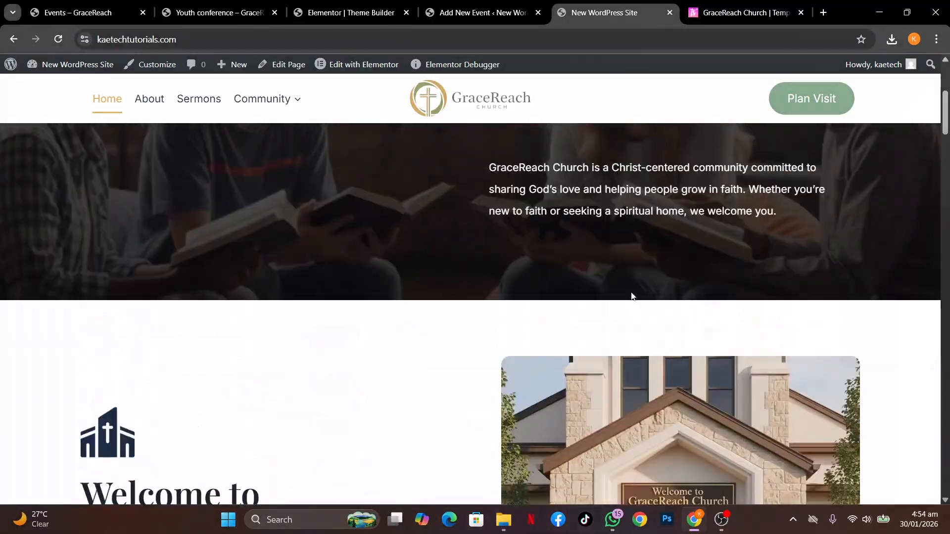
scroll(631, 296, up, 5)
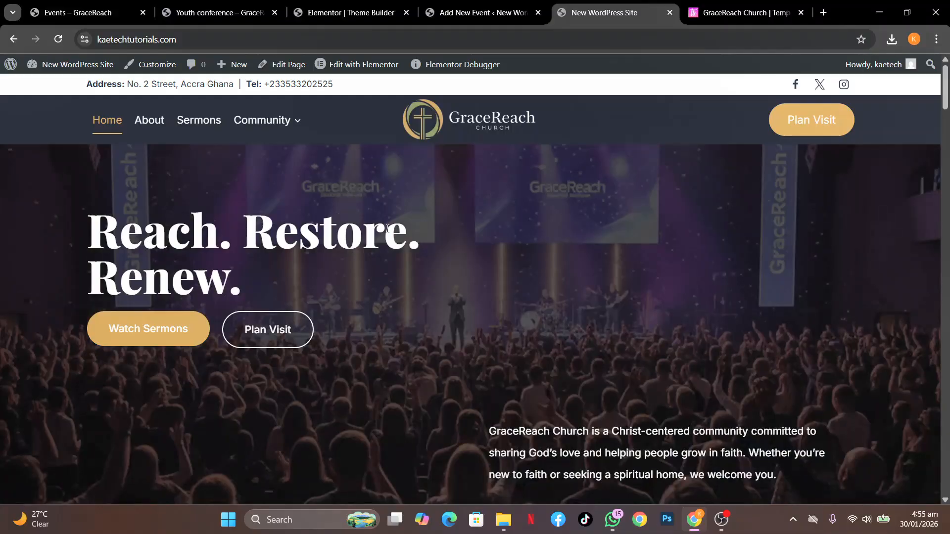
Open the homepage in the Elementor editor and dismiss the setup checklist and its launchpad hint.
click(358, 66)
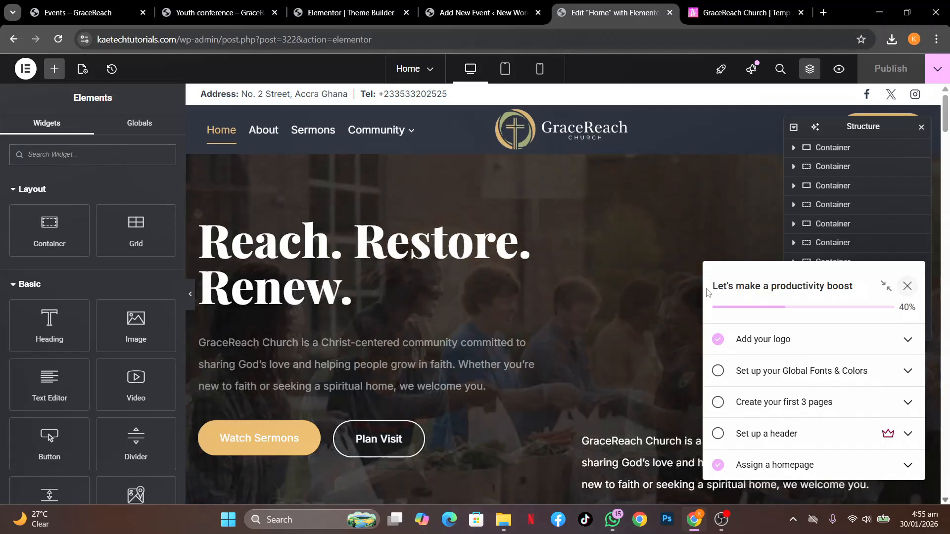
click(907, 289)
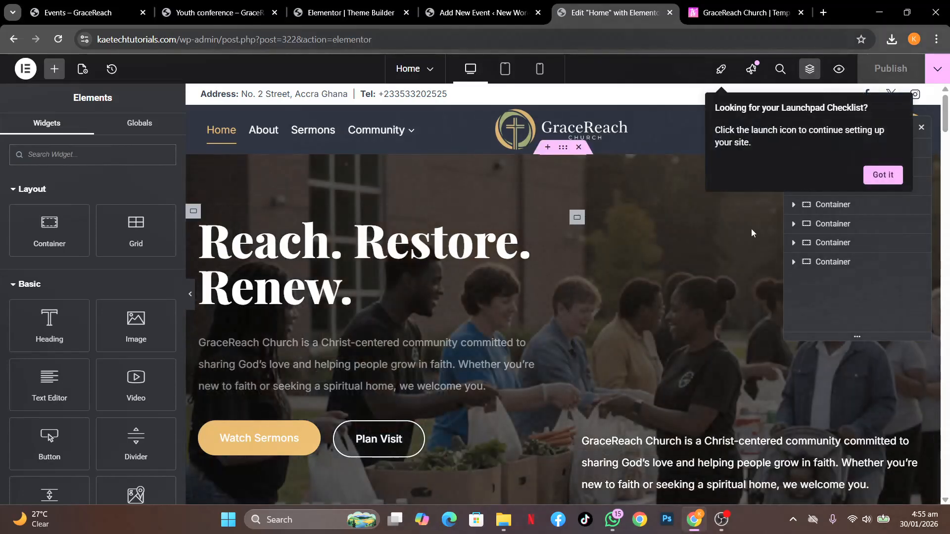
click(883, 175)
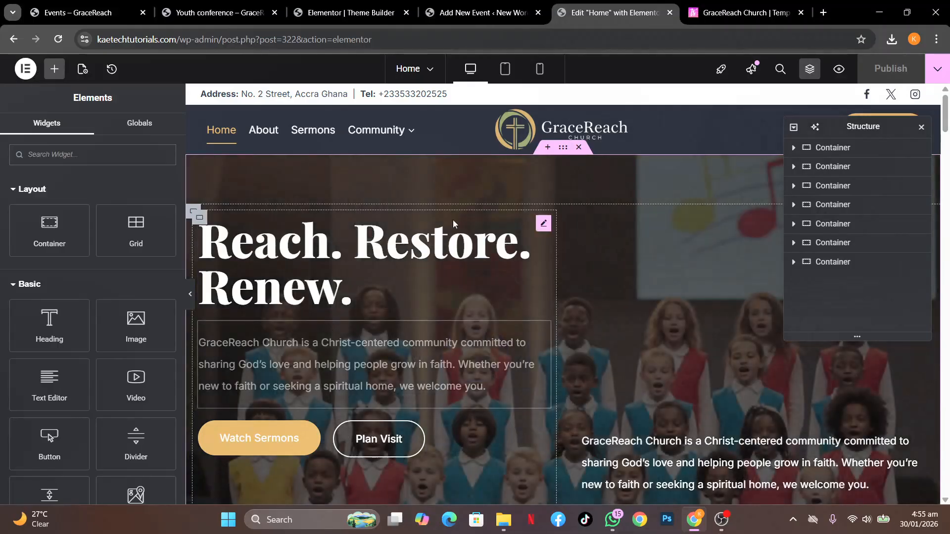
Inspect the content settings of the hero's "Reach. Restore. Renew." heading and its second GraceReach Church introduction paragraph.
click(543, 225)
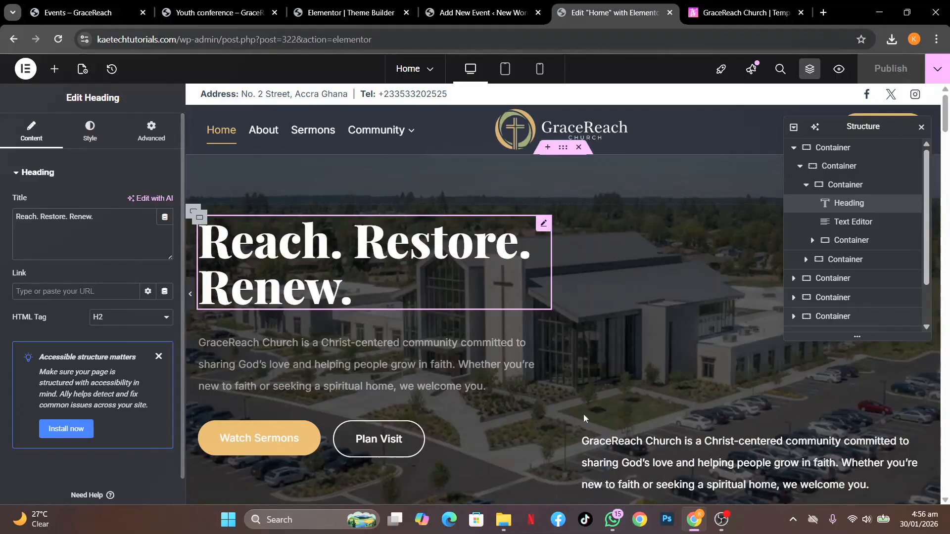
scroll(584, 420, down, 3)
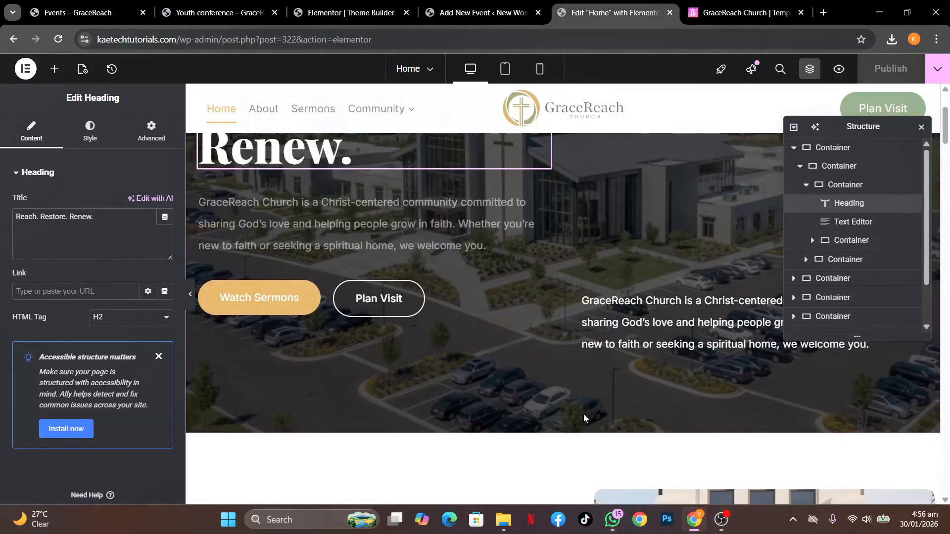
click(637, 330)
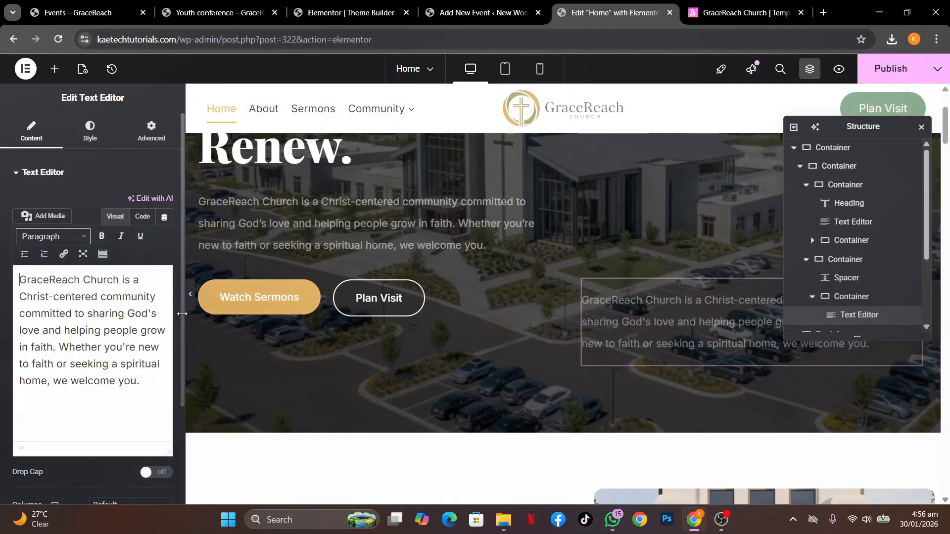
scroll(510, 386, down, 12)
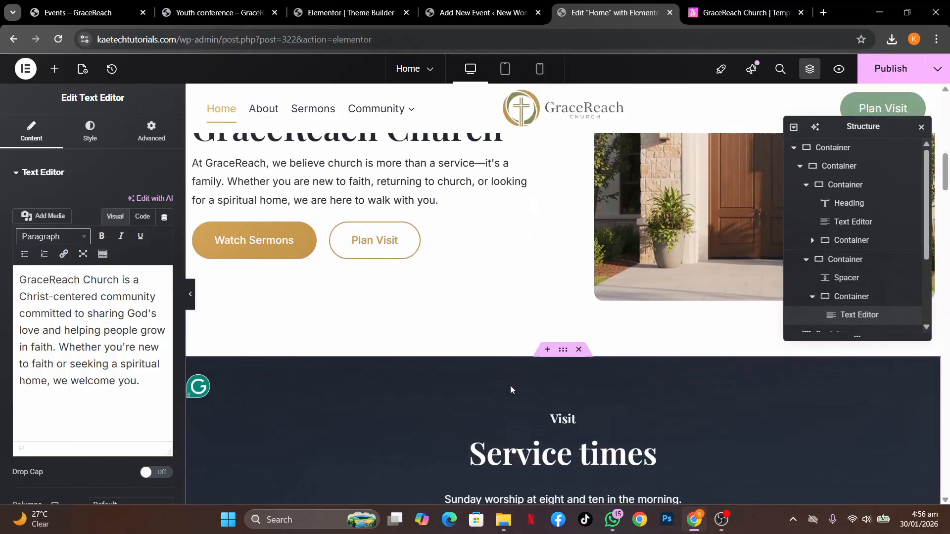
scroll(511, 390, down, 5)
scroll(511, 390, up, 10)
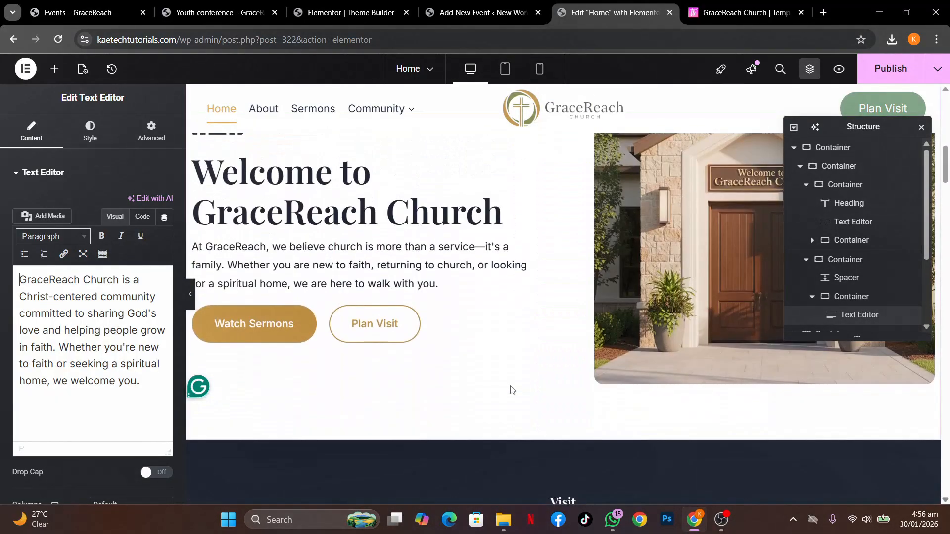
Inspect the image settings of the church entrance photo in the Welcome section and review the Service times section.
click(646, 284)
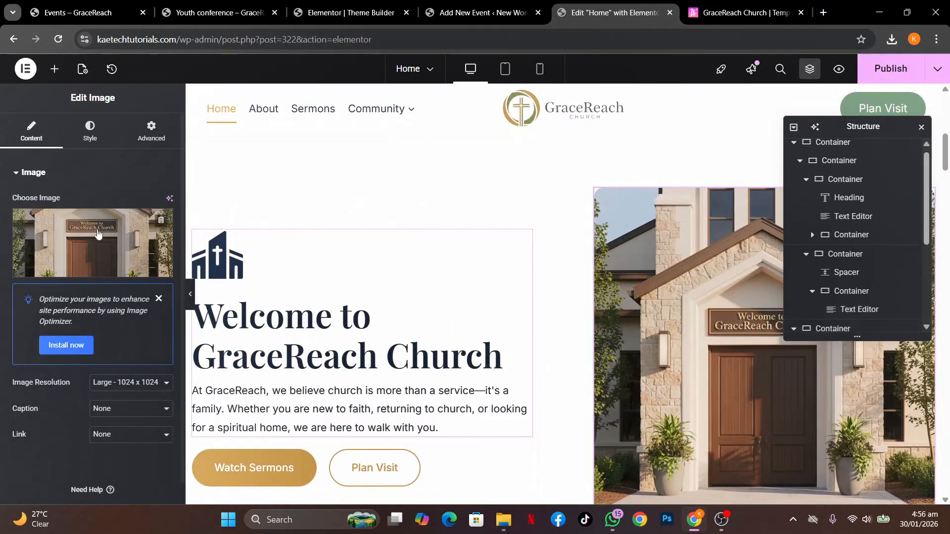
scroll(558, 272, down, 10)
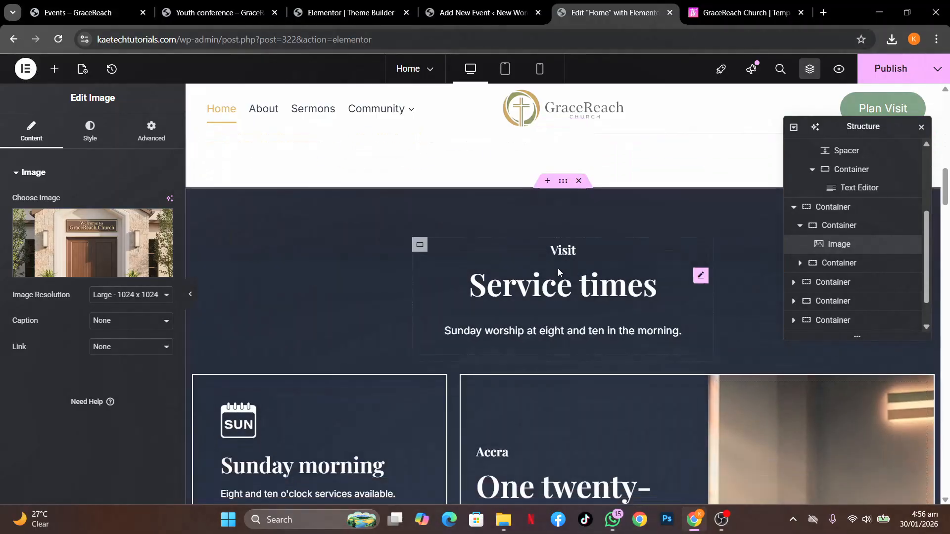
scroll(558, 268, down, 3)
scroll(557, 268, up, 5)
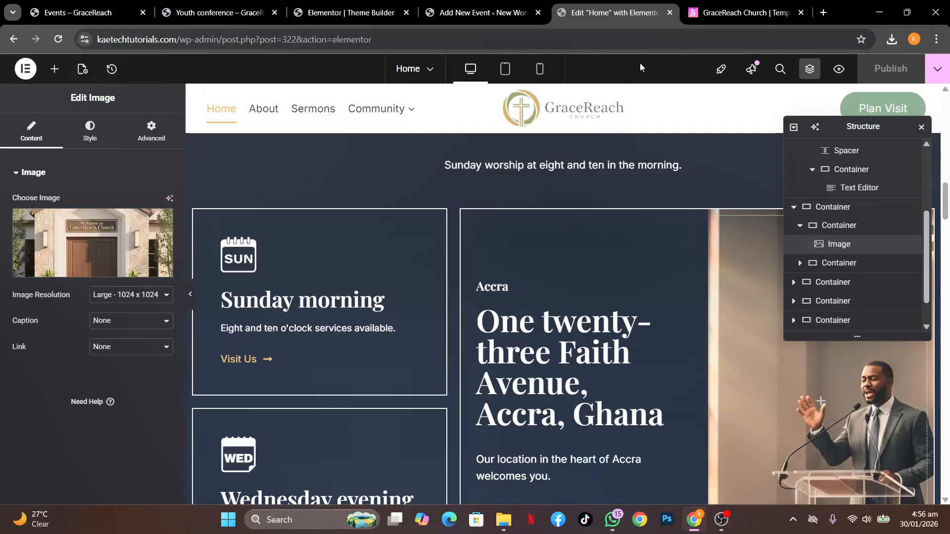
scroll(522, 180, up, 10)
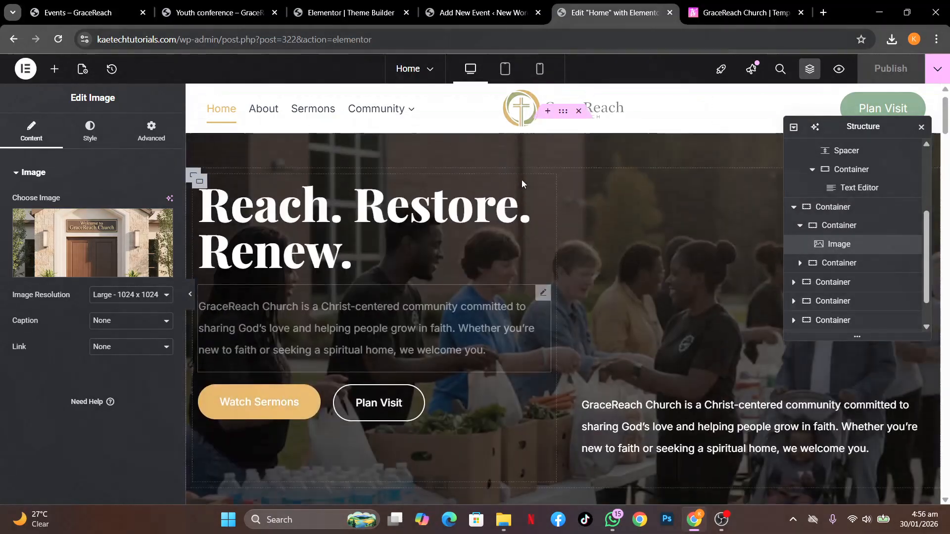
scroll(522, 180, up, 1)
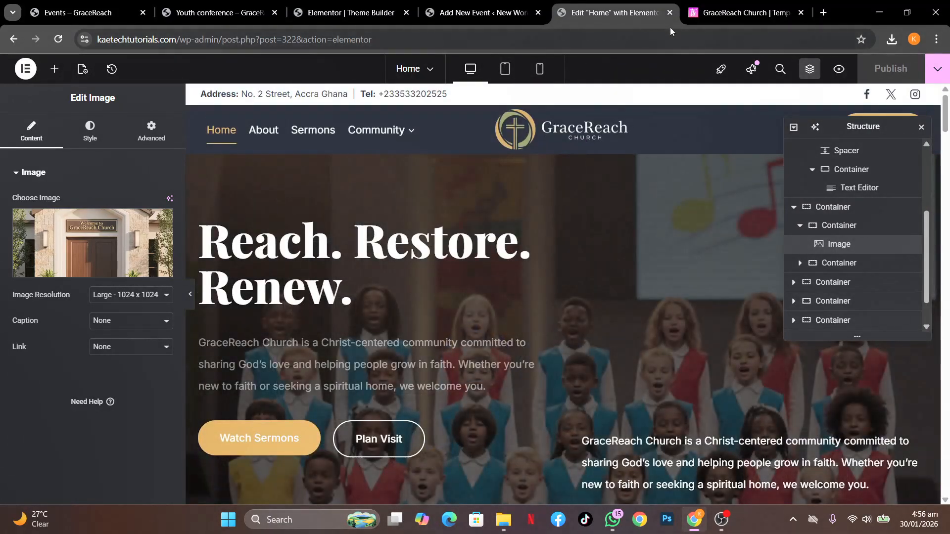